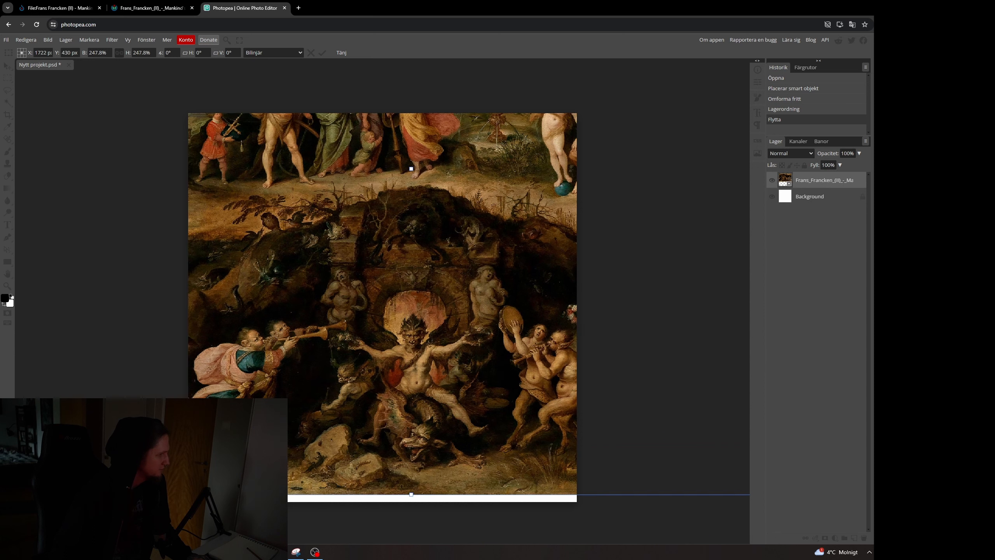
Enlarge the painting to about 255% and reposition it so it covers the white strip along the canvas's lower edge.
{"action": "mouse_move", "coordinate": [432, 401]}
{"action": "left_mouse_down"}
{"action": "mouse_move", "coordinate": [382, 364]}
{"action": "mouse_move", "coordinate": [401, 403]}
{"action": "mouse_move", "coordinate": [408, 398]}
{"action": "left_mouse_up"}
{"action": "key", "text": "Return"}
Switch the interface language to English.
{"action": "left_click", "coordinate": [46, 40]}
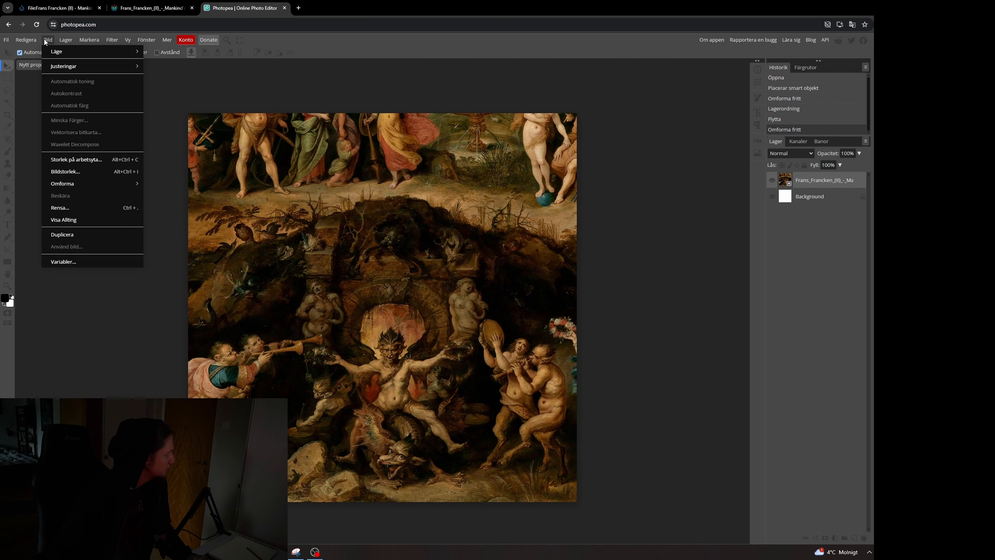
{"action": "mouse_move", "coordinate": [35, 38]}
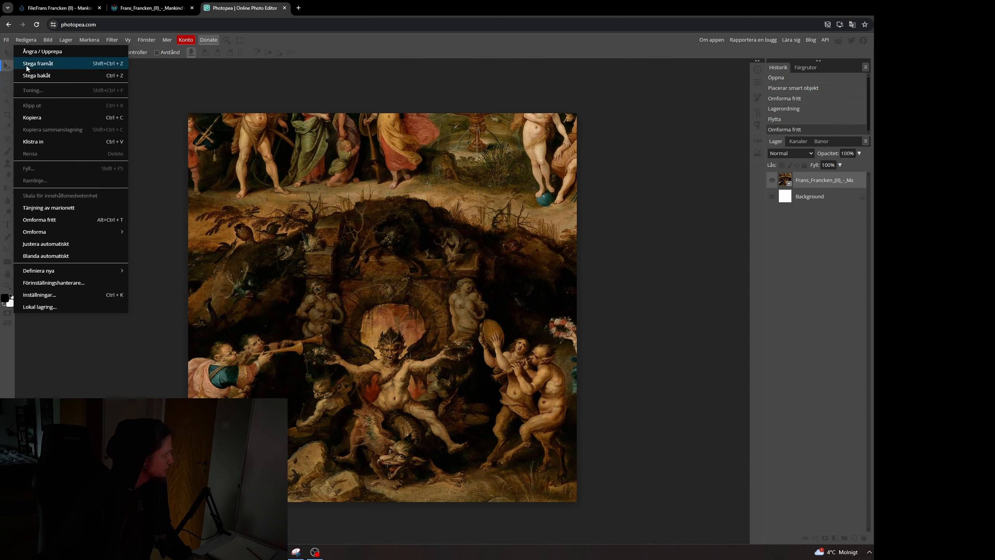
{"action": "mouse_move", "coordinate": [166, 42]}
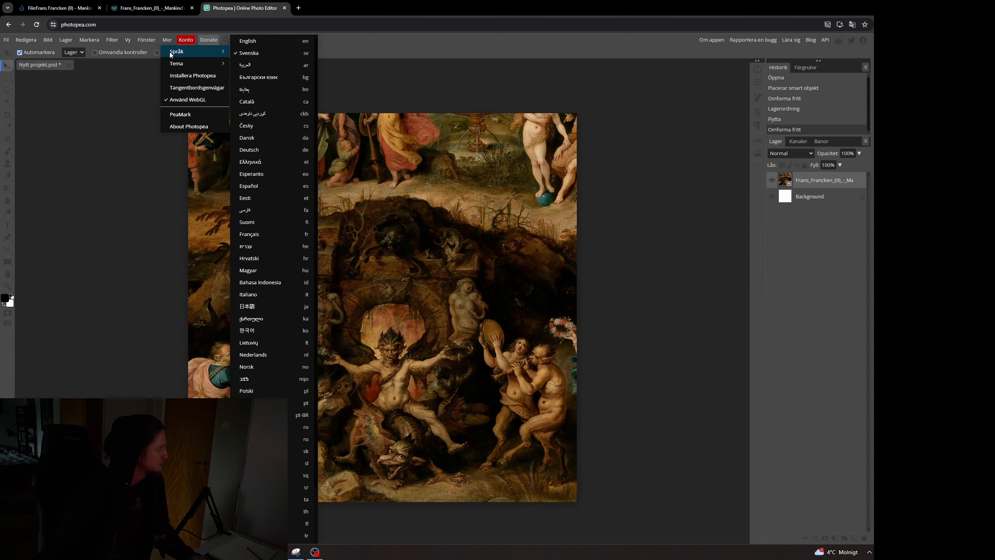
{"action": "left_click", "coordinate": [248, 43]}
Free-transform the painting layer to 300% scale and move it to about X 1459 px, Y -42 px.
{"action": "left_click", "coordinate": [23, 40]}
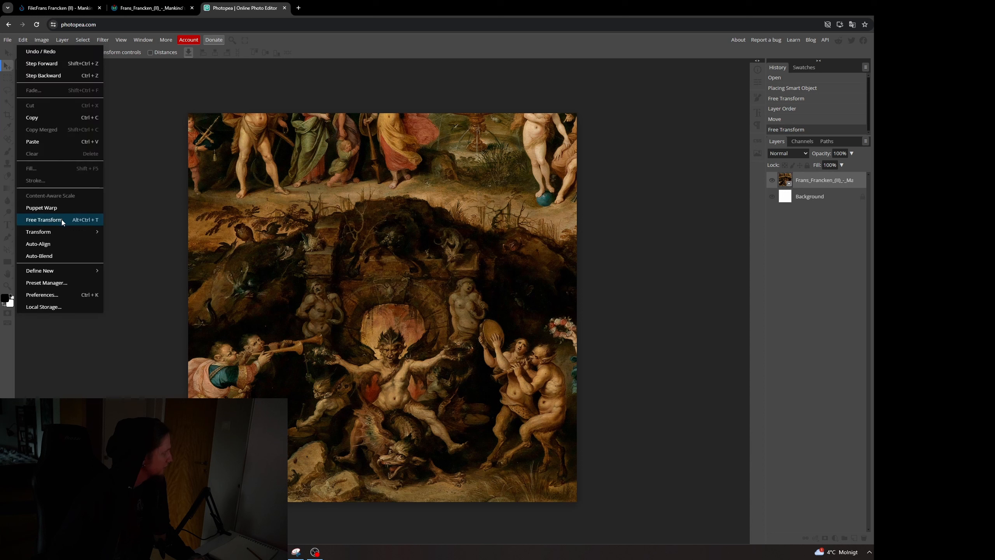
{"action": "left_click", "coordinate": [289, 257]}
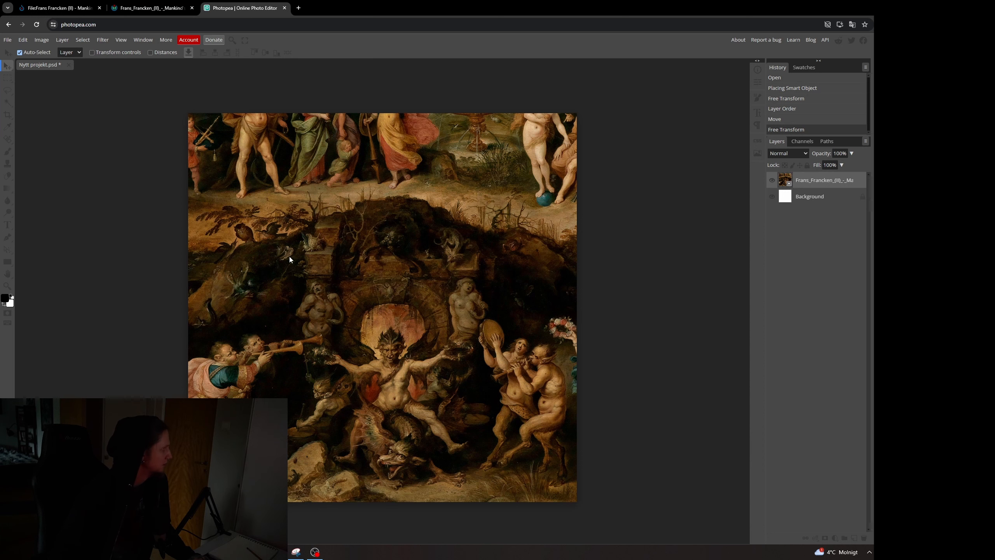
{"action": "left_click", "coordinate": [36, 40]}
{"action": "mouse_move", "coordinate": [22, 40]}
{"action": "left_click", "coordinate": [86, 222]}
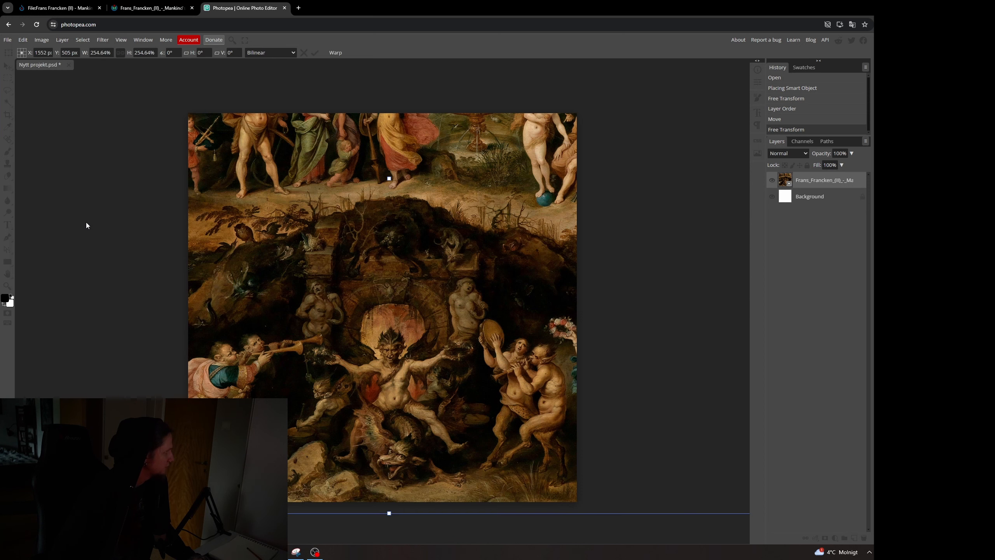
{"action": "left_click", "coordinate": [122, 55]}
{"action": "double_click", "coordinate": [97, 55]}
{"action": "type", "text": "300"}
{"action": "key", "text": "Return"}
{"action": "left_click_drag", "start_coordinate": [440, 285], "coordinate": [441, 257]}
{"action": "left_click_drag", "start_coordinate": [440, 291], "coordinate": [440, 284]}
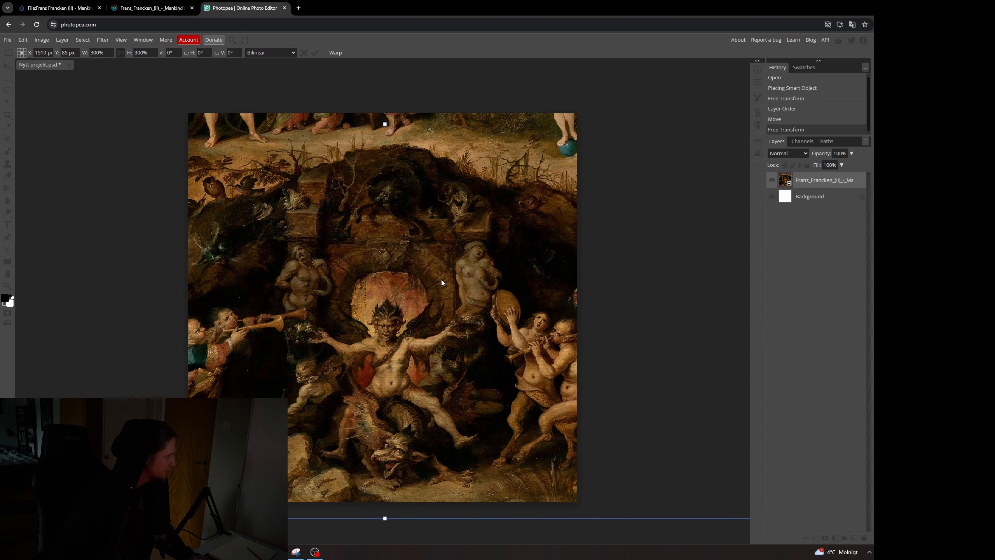
{"action": "left_click_drag", "start_coordinate": [439, 282], "coordinate": [425, 268]}
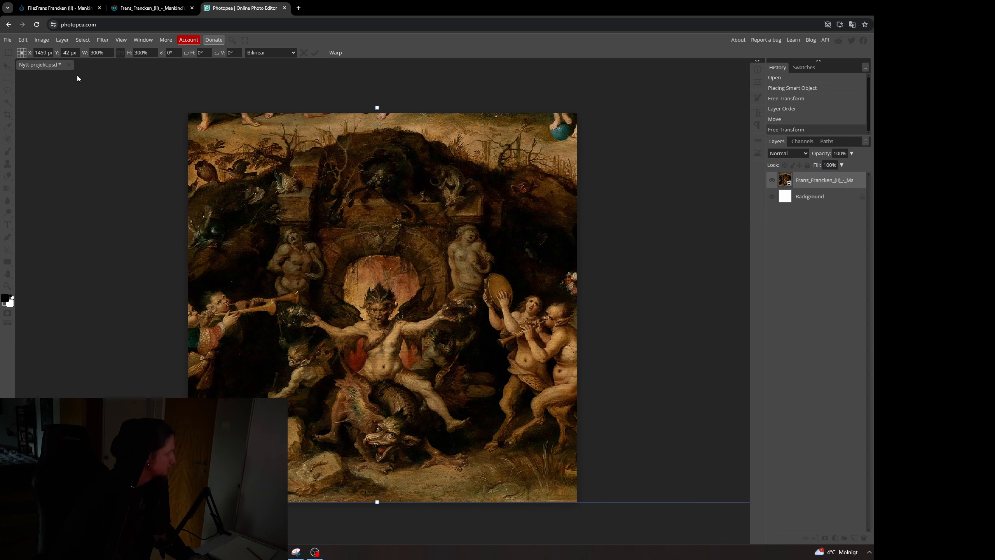
Set the painting's scale to 350% and move it up to about X 1408 px, Y -534 px.
{"action": "left_click", "coordinate": [101, 53]}
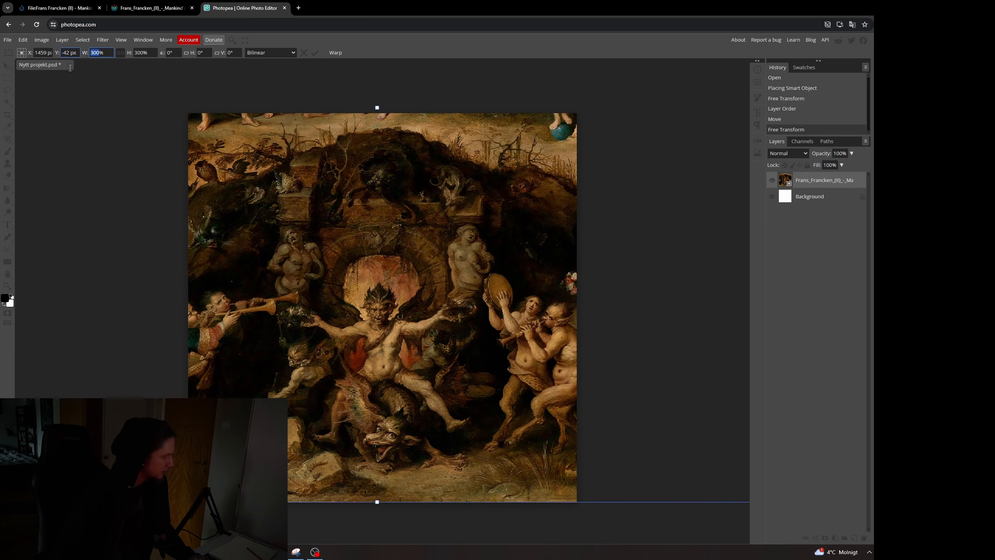
{"action": "type", "text": "350"}
{"action": "key", "text": "Return"}
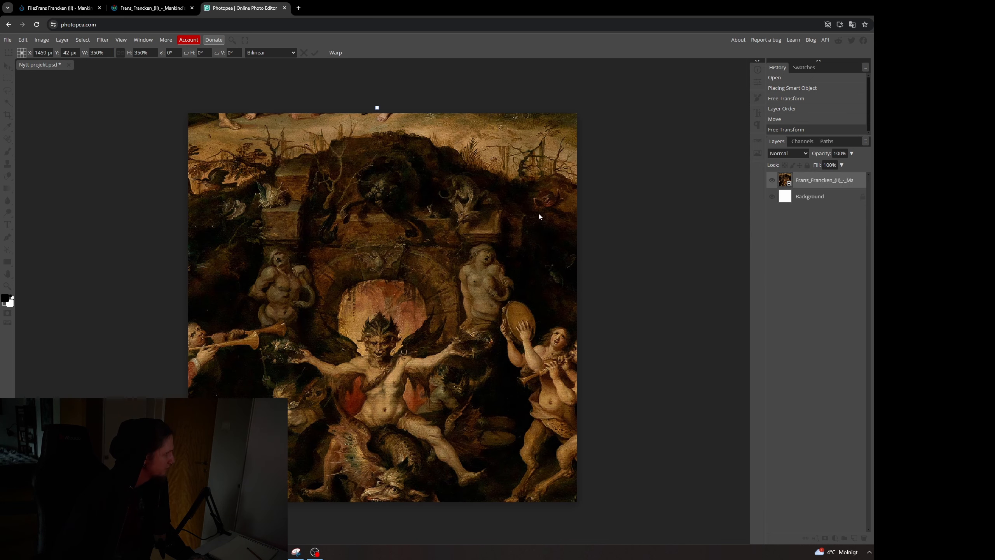
{"action": "left_click_drag", "start_coordinate": [537, 213], "coordinate": [543, 188]}
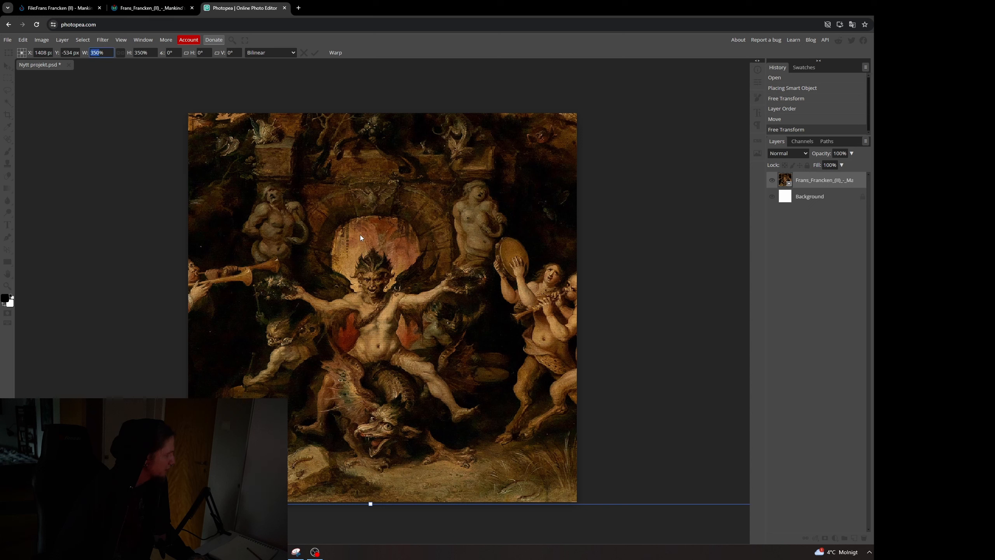
Set the painting's scale to 360%, center it at X 1500 px and about Y -624 px, and apply the transform.
{"action": "type", "text": "360"}
{"action": "key", "text": "Return"}
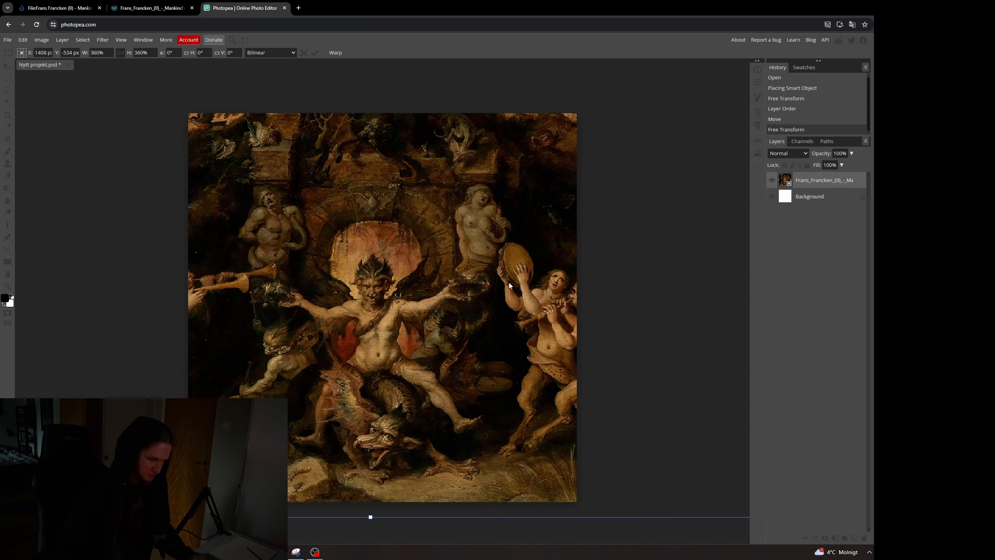
{"action": "mouse_move", "coordinate": [474, 399]}
{"action": "left_mouse_down"}
{"action": "mouse_move", "coordinate": [482, 385]}
{"action": "mouse_move", "coordinate": [463, 389]}
{"action": "left_mouse_up"}
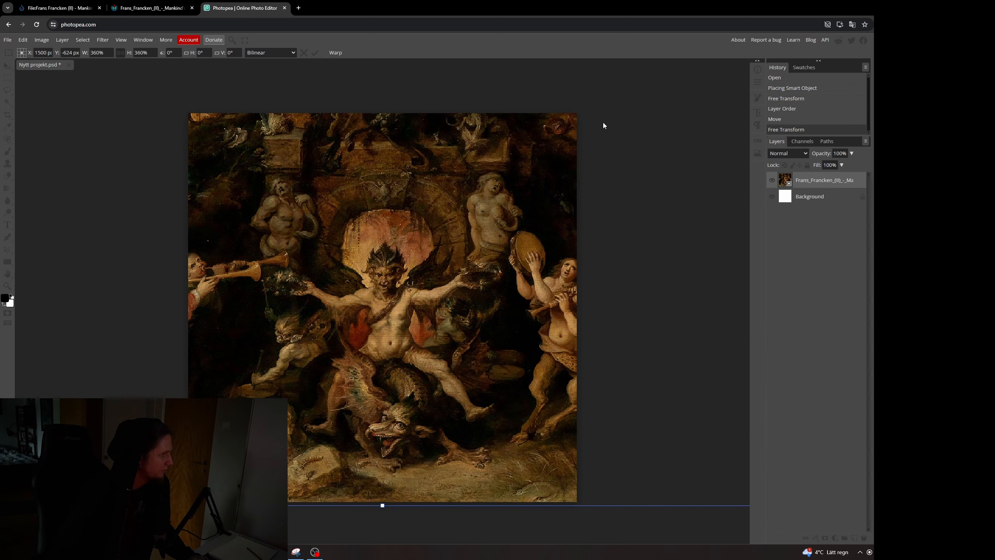
{"action": "key", "text": "Return"}
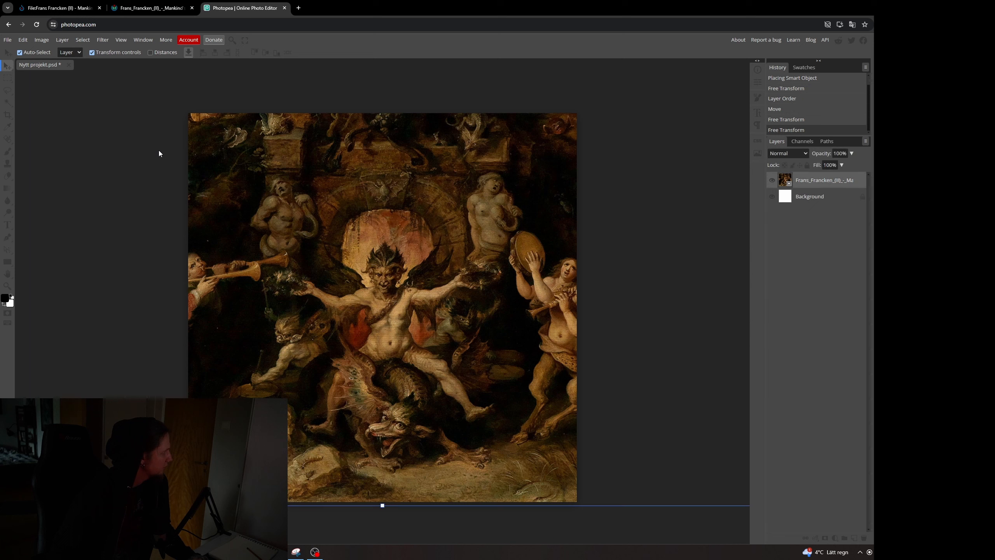
Free-transform the painting to 380% scale and shift it up to about Y -850 px, its lower edge meeting the canvas edge.
{"action": "left_click", "coordinate": [39, 42]}
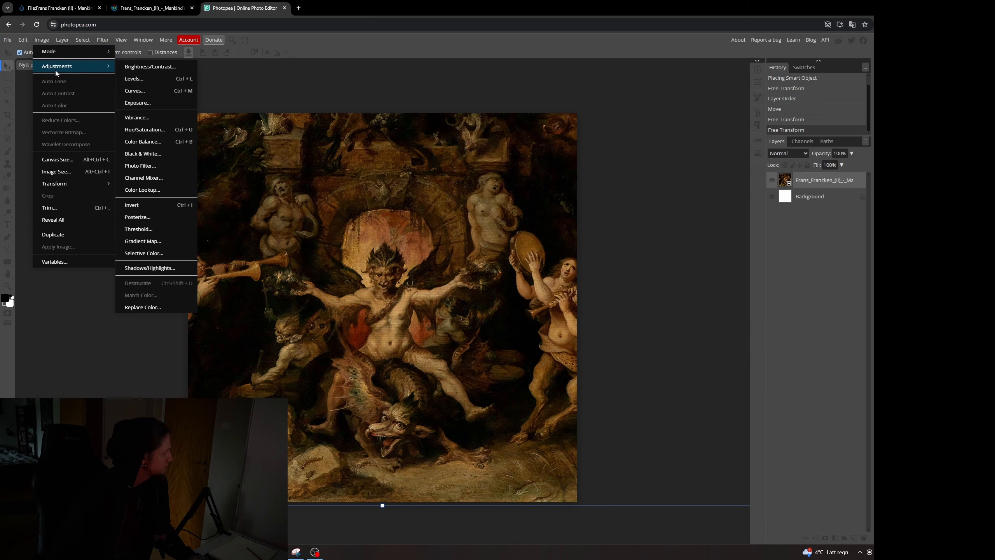
{"action": "mouse_move", "coordinate": [23, 41]}
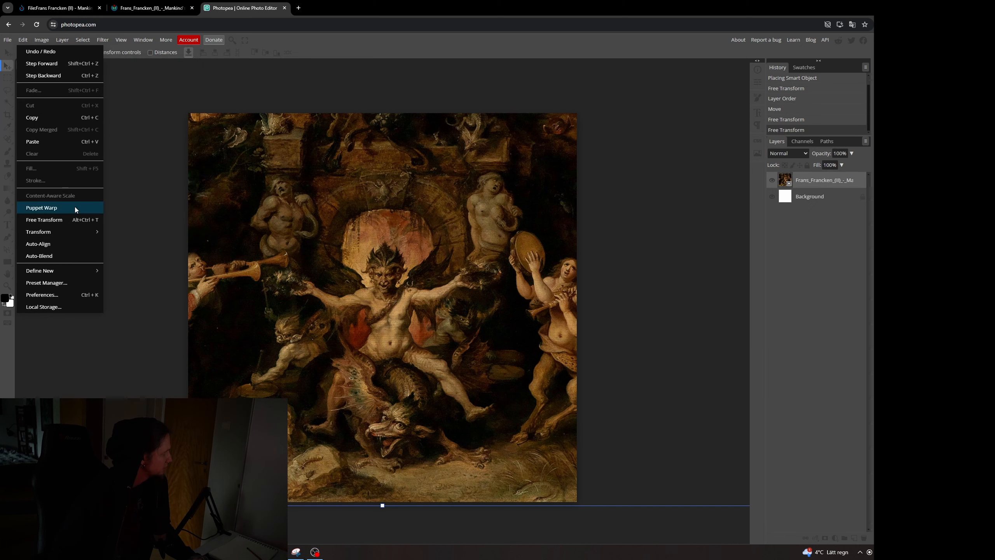
{"action": "left_click", "coordinate": [71, 220]}
{"action": "left_click", "coordinate": [100, 52]}
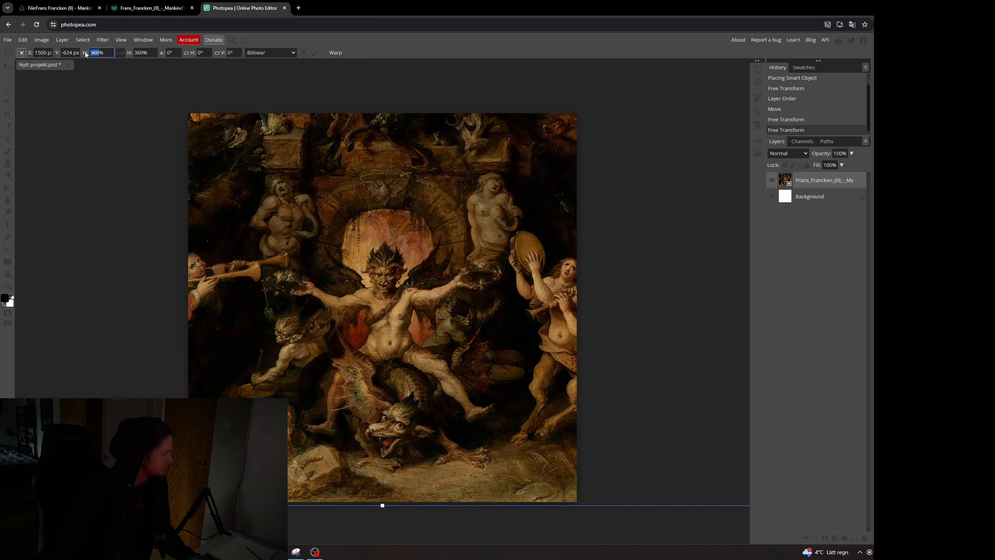
{"action": "type", "text": "380%"}
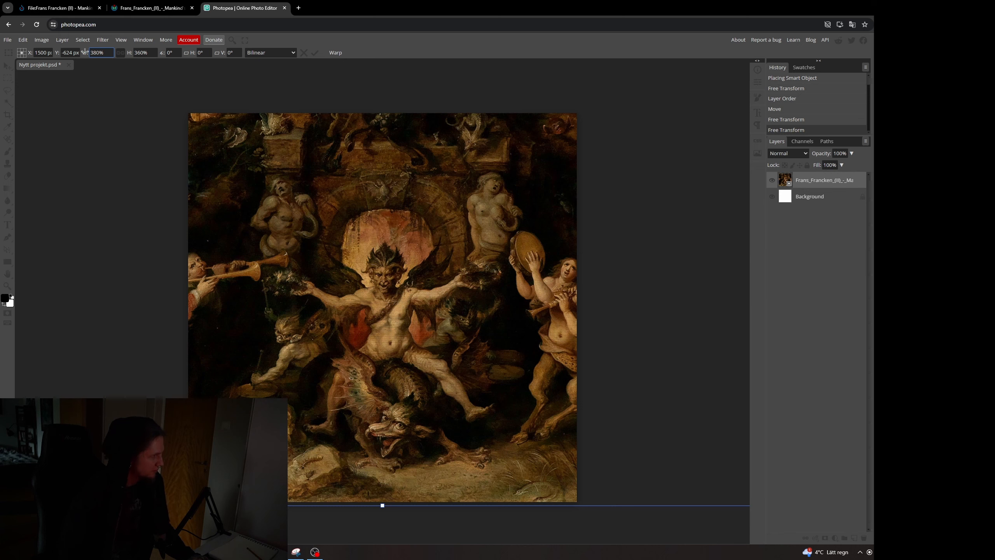
{"action": "key", "text": "Return"}
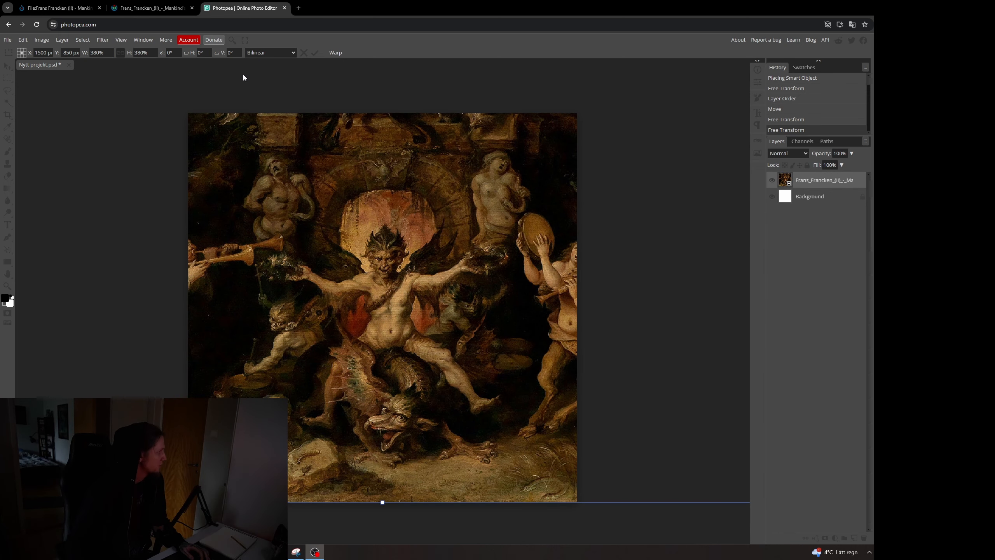
Place the transparent Creeping Flesh logo file into the project as a new layer above the painting.
{"action": "left_click", "coordinate": [23, 40]}
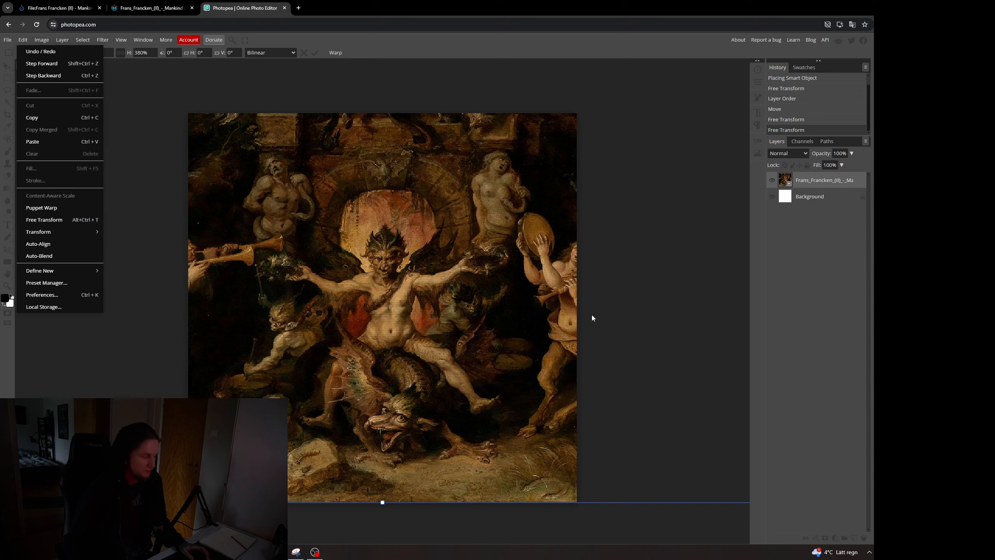
{"action": "left_click", "coordinate": [399, 530]}
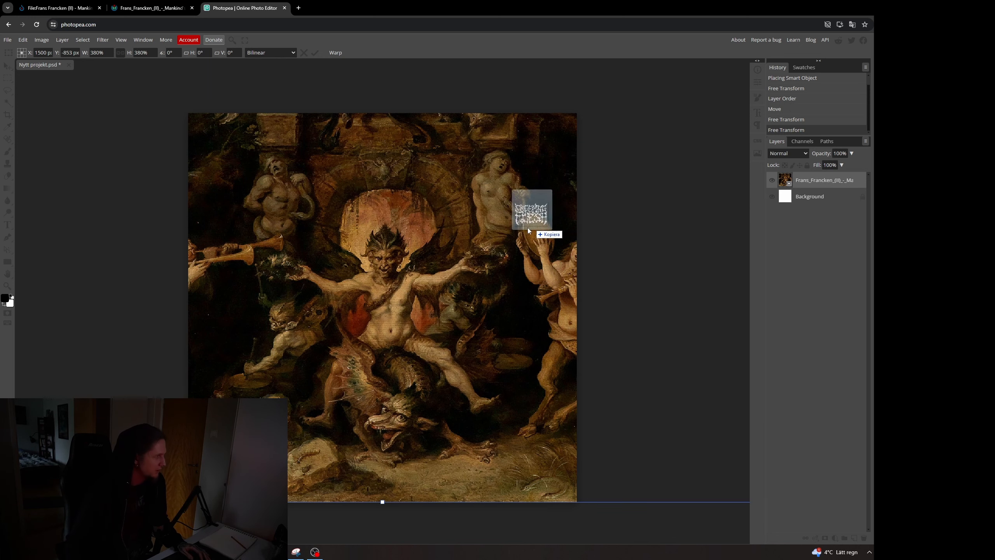
{"action": "left_click_drag", "start_coordinate": [528, 230], "coordinate": [416, 231]}
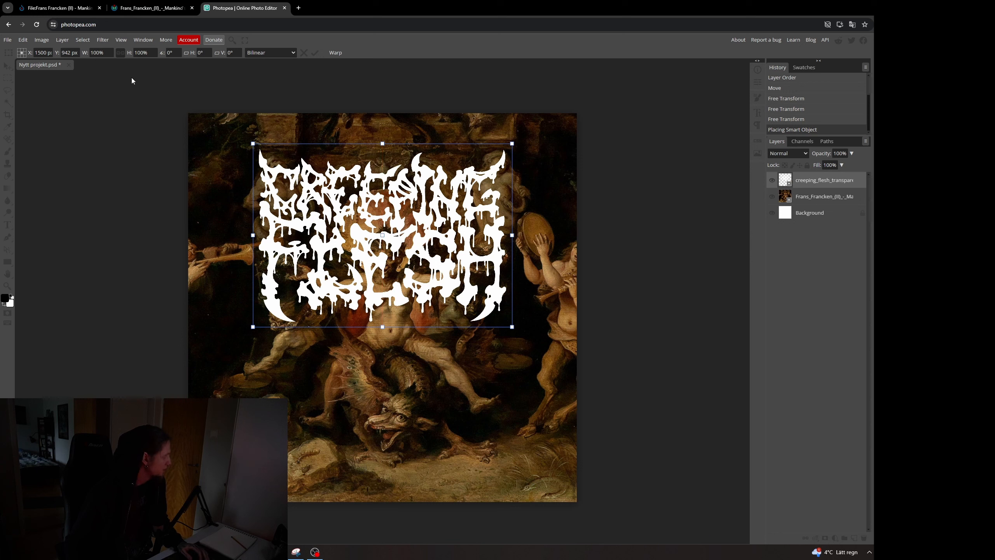
Scale the logo to 50%, move it to the upper center at about X 1500 px, Y 421 px, and apply the transform.
{"action": "double_click", "coordinate": [99, 53]}
{"action": "type", "text": "50"}
{"action": "key", "text": "Return"}
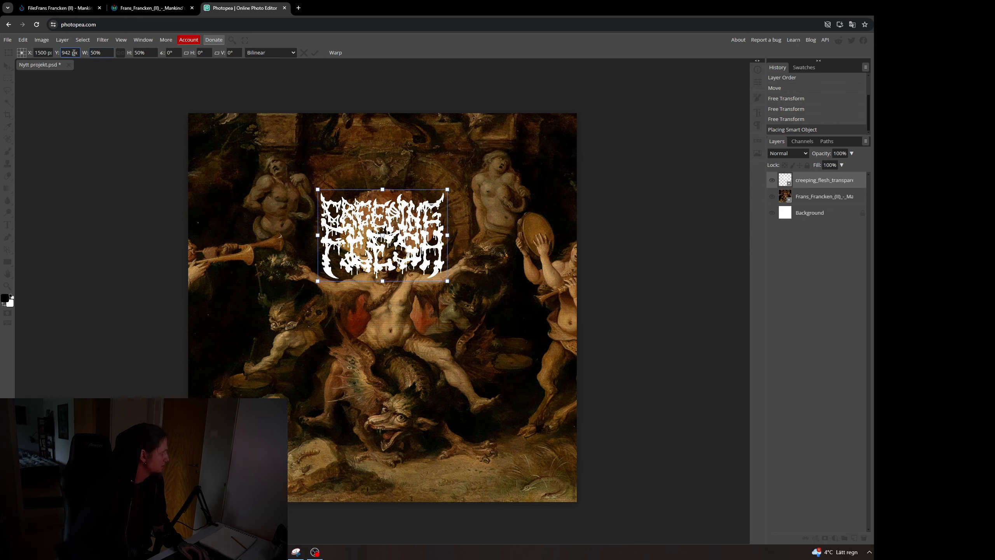
{"action": "left_click_drag", "start_coordinate": [407, 211], "coordinate": [404, 157]}
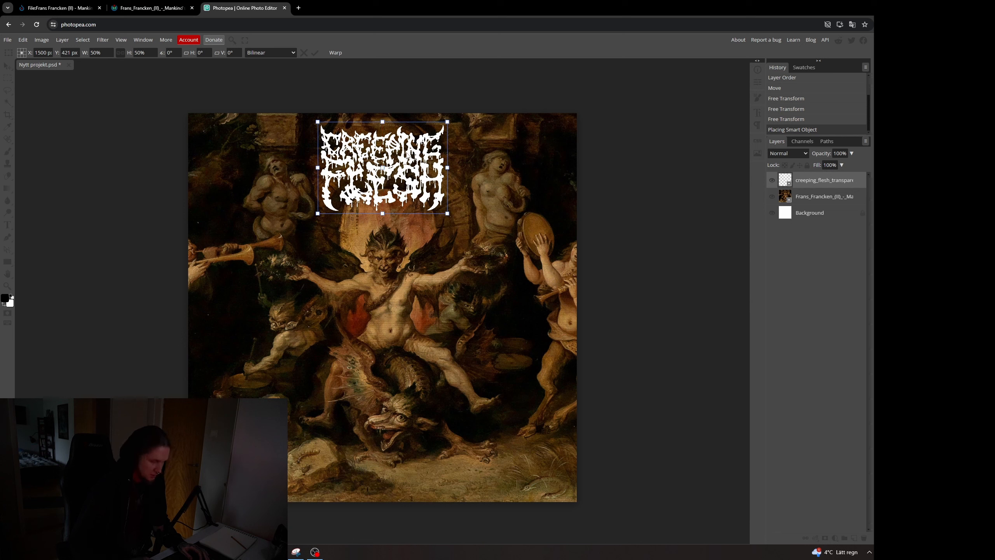
{"action": "key", "text": "Return"}
Show the rulers in percent units and add a vertical guide at the canvas's 50% mark.
{"action": "left_click", "coordinate": [121, 41]}
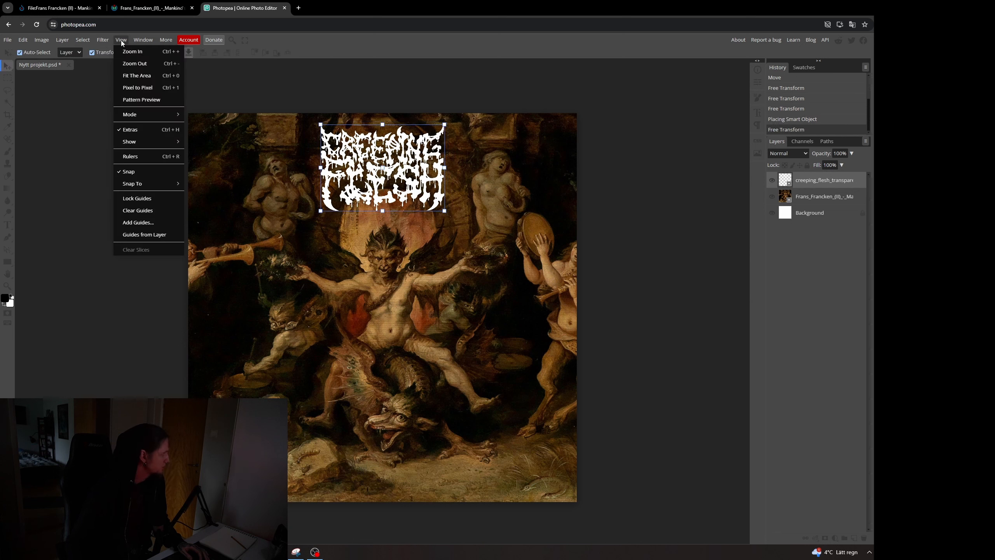
{"action": "left_click", "coordinate": [154, 158]}
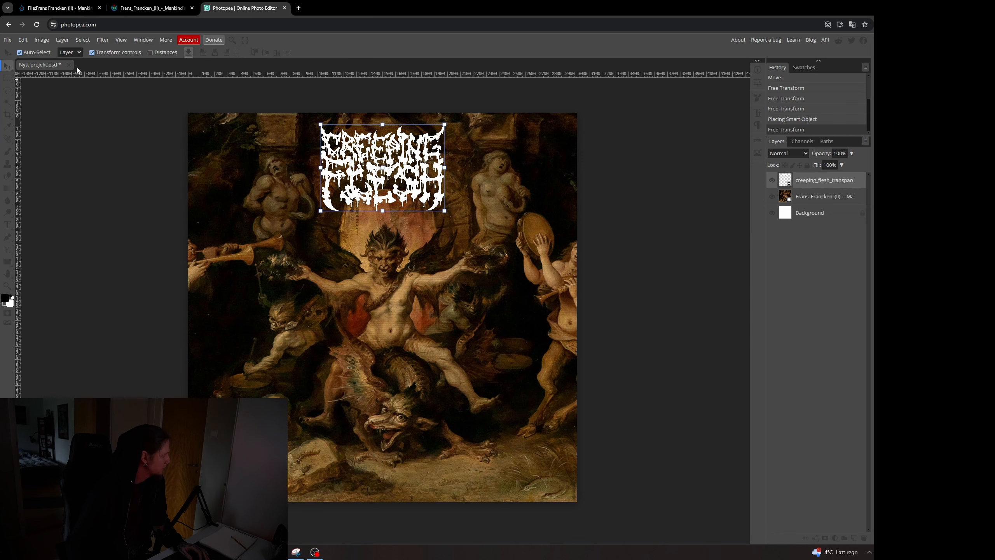
{"action": "right_click", "coordinate": [102, 73]}
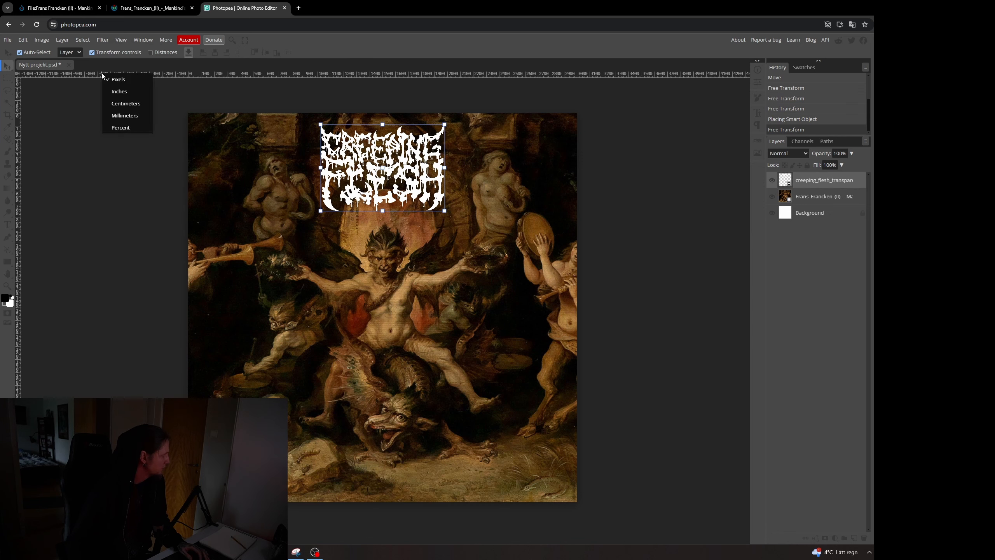
{"action": "left_click", "coordinate": [126, 127]}
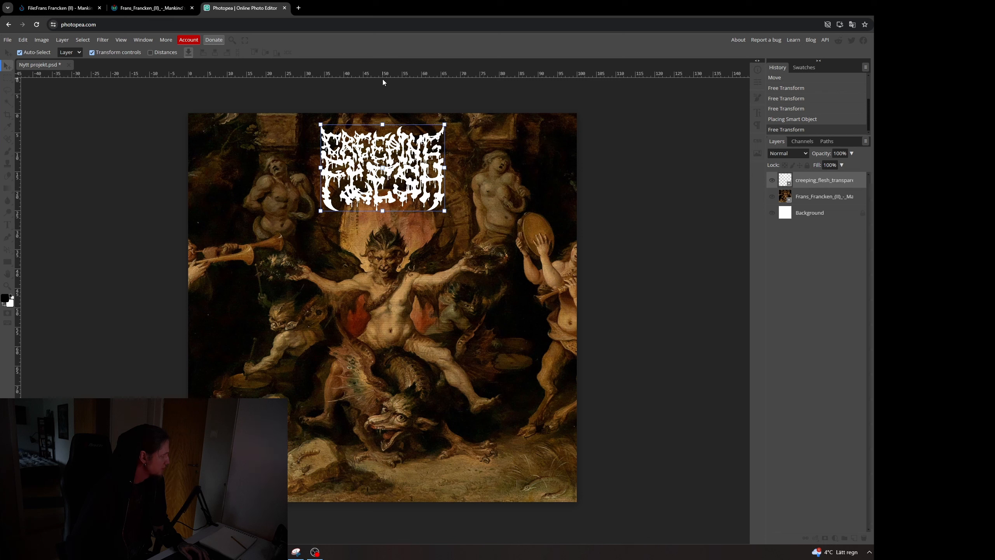
{"action": "left_click_drag", "start_coordinate": [17, 155], "coordinate": [384, 159]}
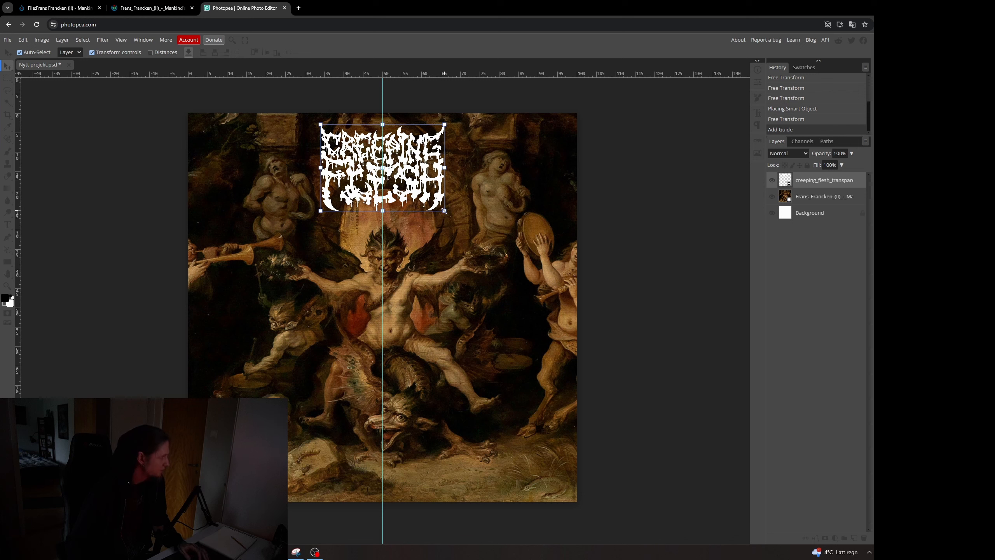
Enlarge the logo to about 51% while keeping it centered on the vertical guide.
{"action": "left_click_drag", "start_coordinate": [445, 212], "coordinate": [435, 190]}
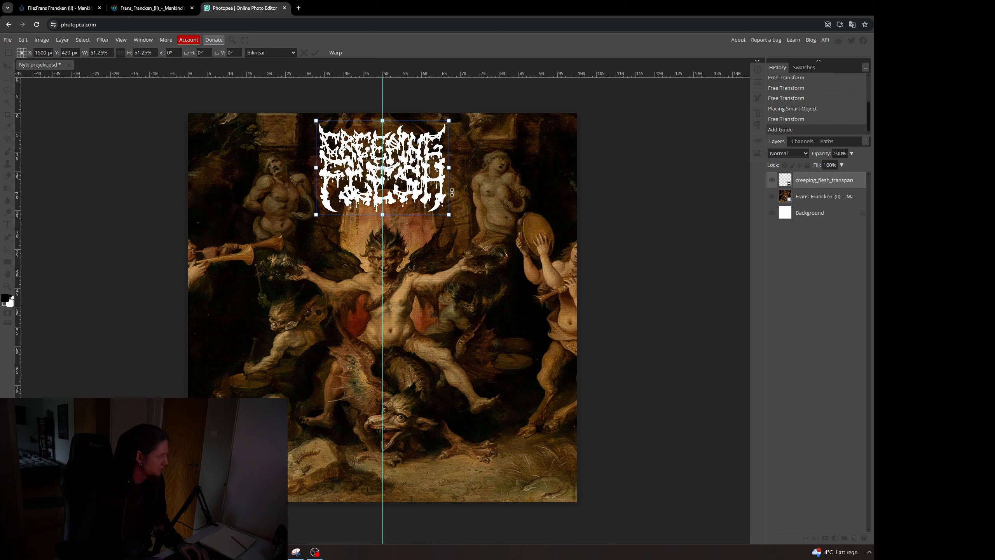
{"action": "key", "text": "Return"}
Add a Color Overlay style to the Creeping Flesh logo layer and open the overlay's color for editing.
{"action": "right_click", "coordinate": [809, 183]}
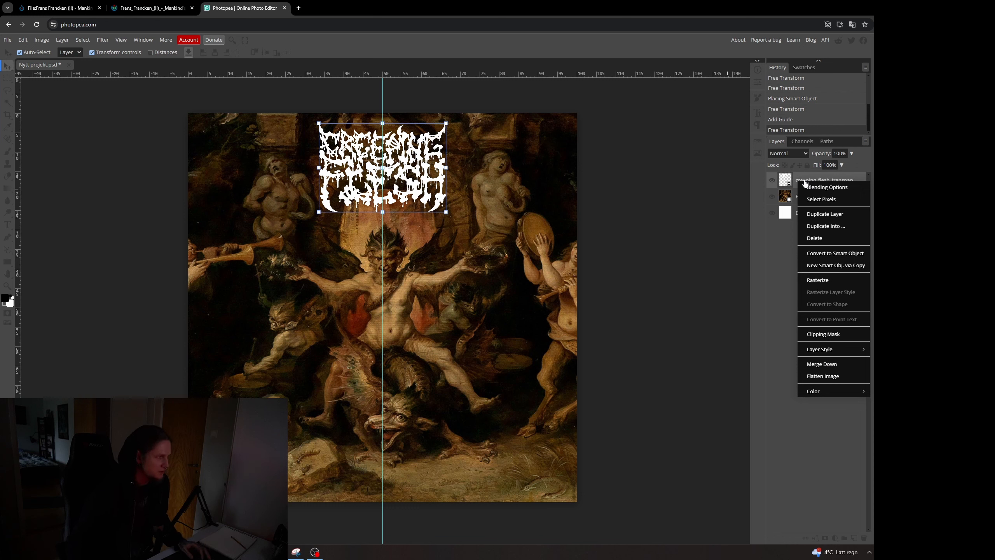
{"action": "mouse_move", "coordinate": [840, 353]}
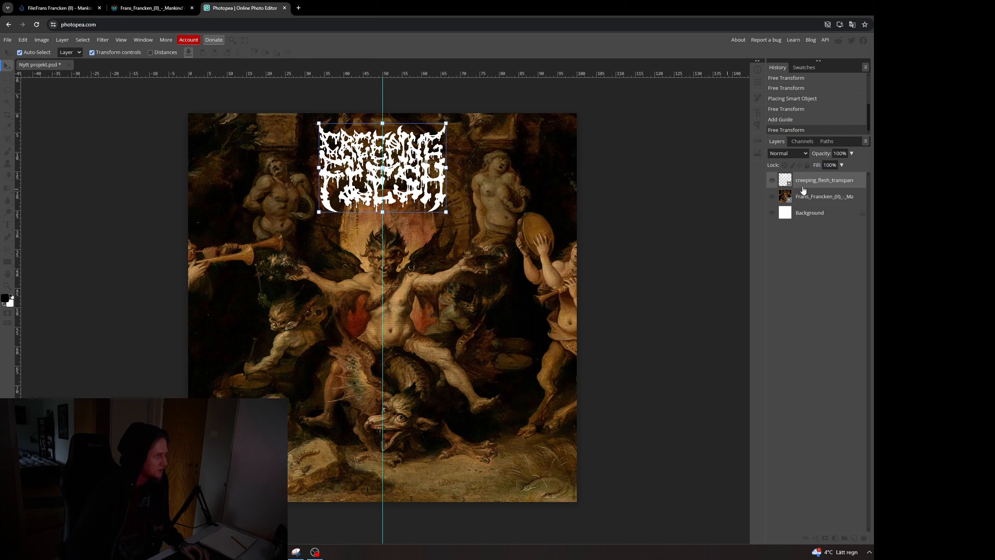
{"action": "right_click", "coordinate": [799, 182]}
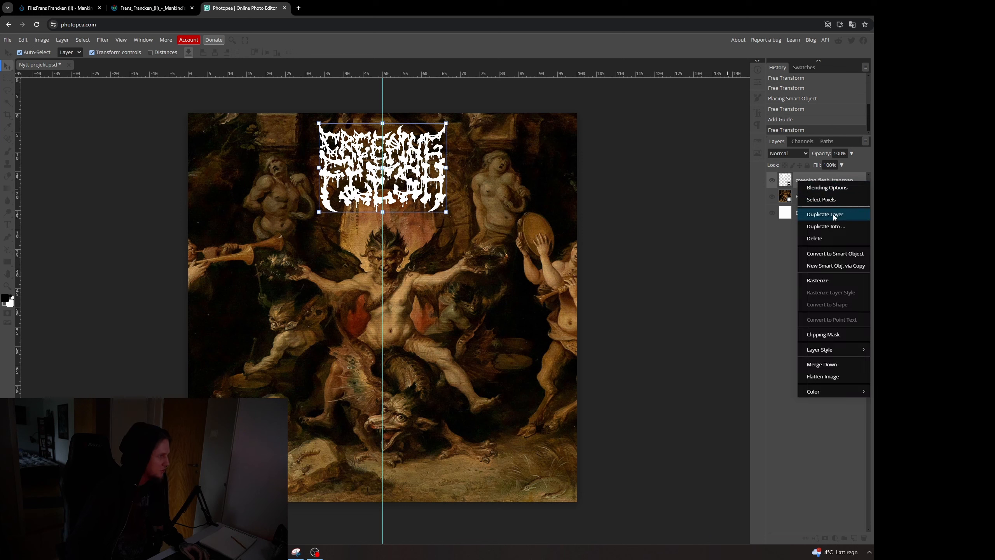
{"action": "left_click", "coordinate": [836, 192]}
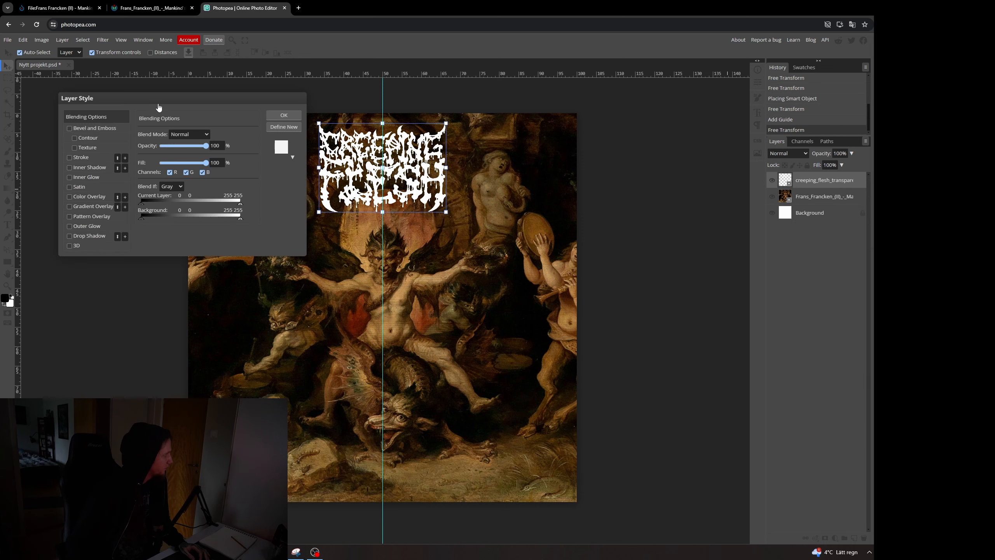
{"action": "left_click_drag", "start_coordinate": [163, 98], "coordinate": [577, 168]}
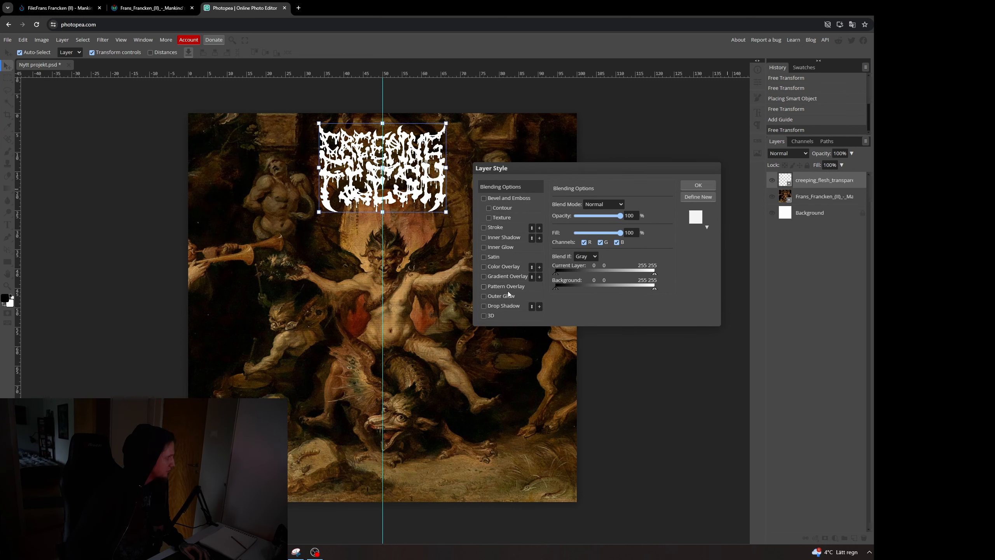
{"action": "left_click", "coordinate": [509, 267]}
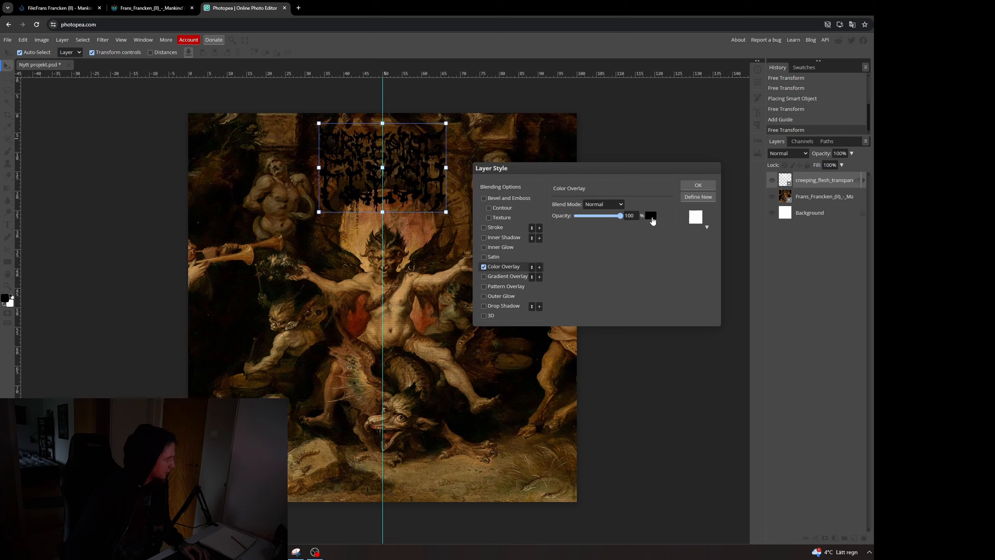
{"action": "left_click", "coordinate": [651, 216]}
{"action": "left_click_drag", "start_coordinate": [195, 163], "coordinate": [613, 241]}
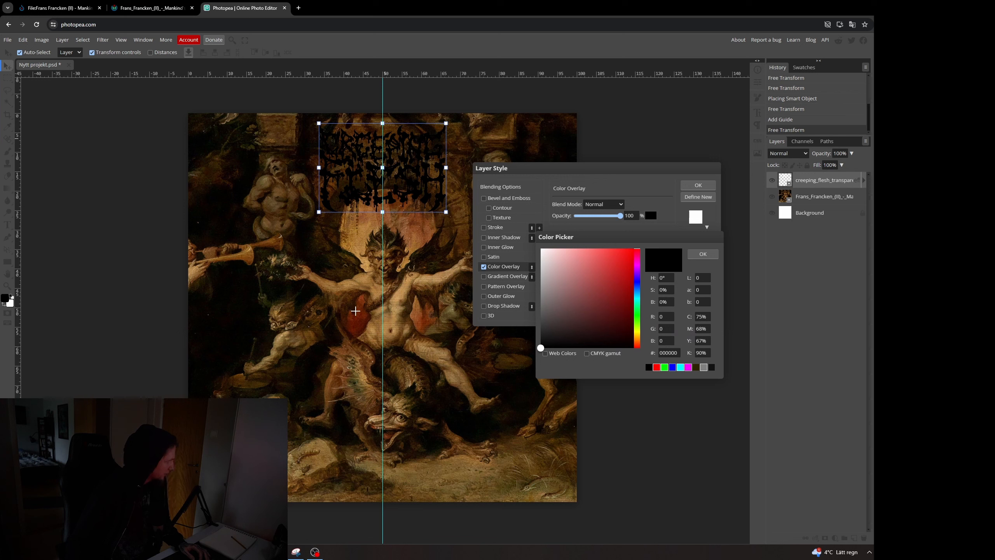
Try overlay colors sampled from the painting's red wing, the demon's skin, the dark background and the trumpet.
{"action": "left_click", "coordinate": [354, 319]}
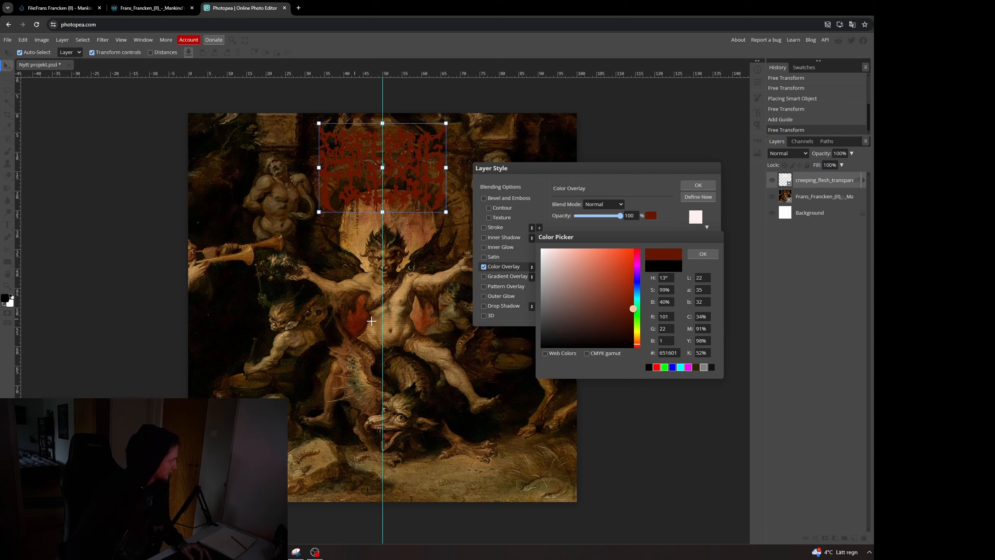
{"action": "left_click", "coordinate": [401, 297]}
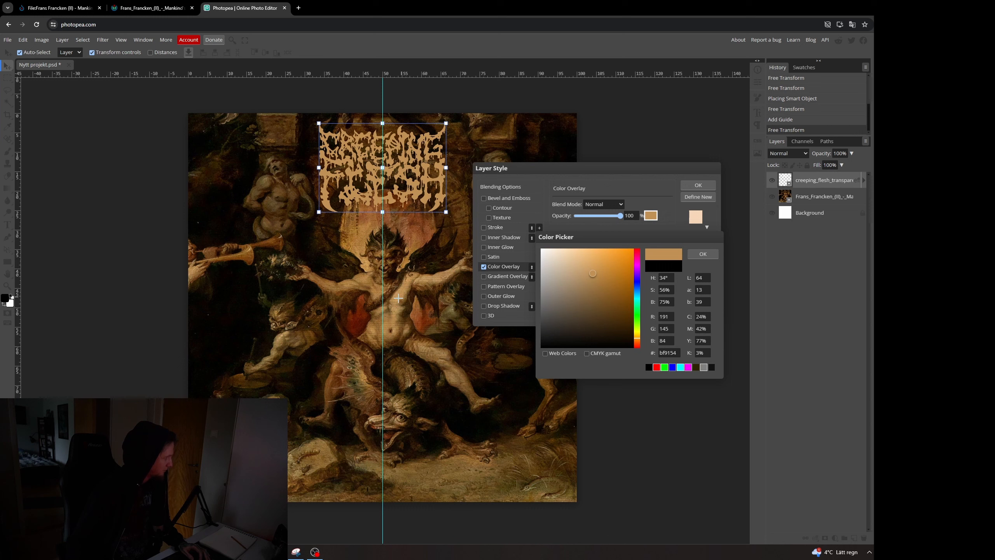
{"action": "left_click", "coordinate": [424, 282]}
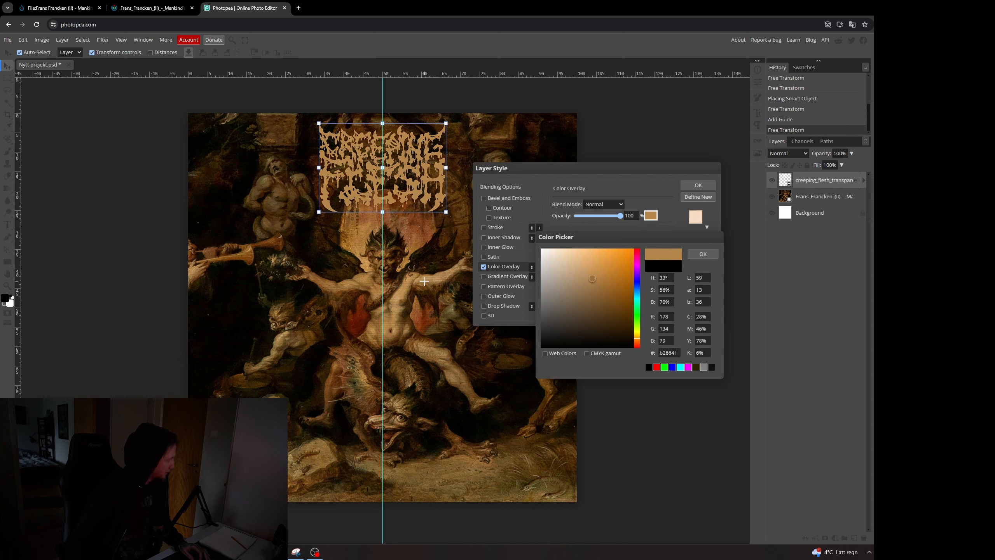
{"action": "left_click", "coordinate": [462, 415]}
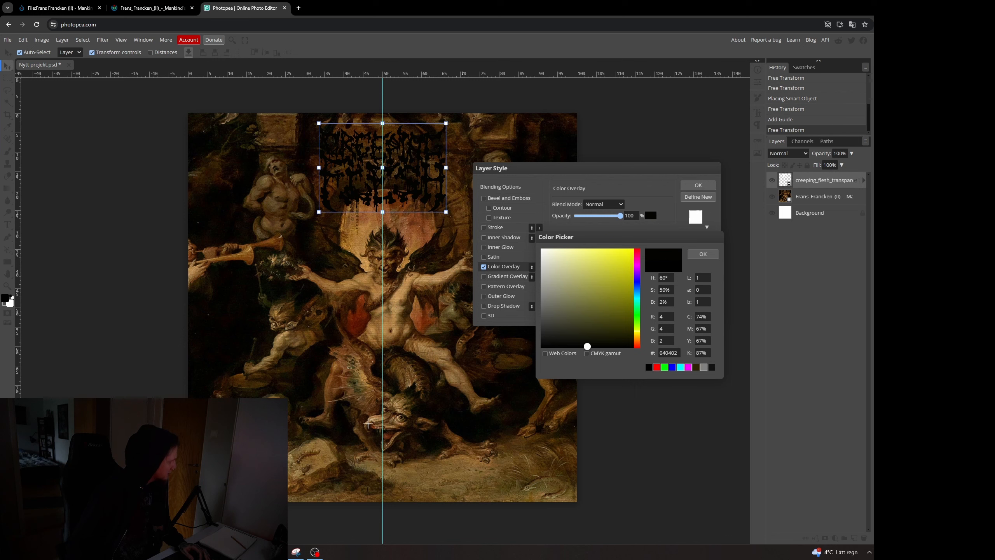
{"action": "left_click", "coordinate": [245, 258]}
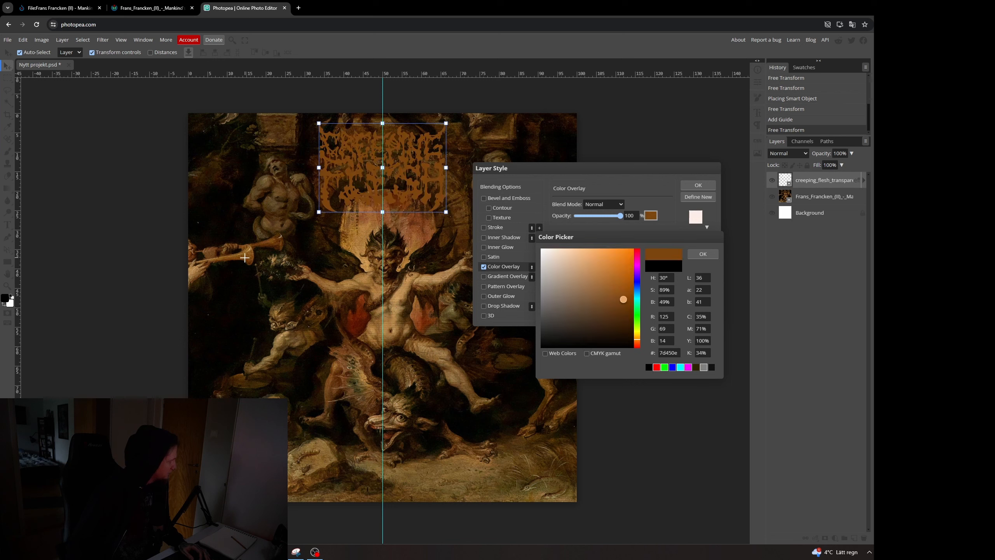
{"action": "left_click", "coordinate": [399, 296]}
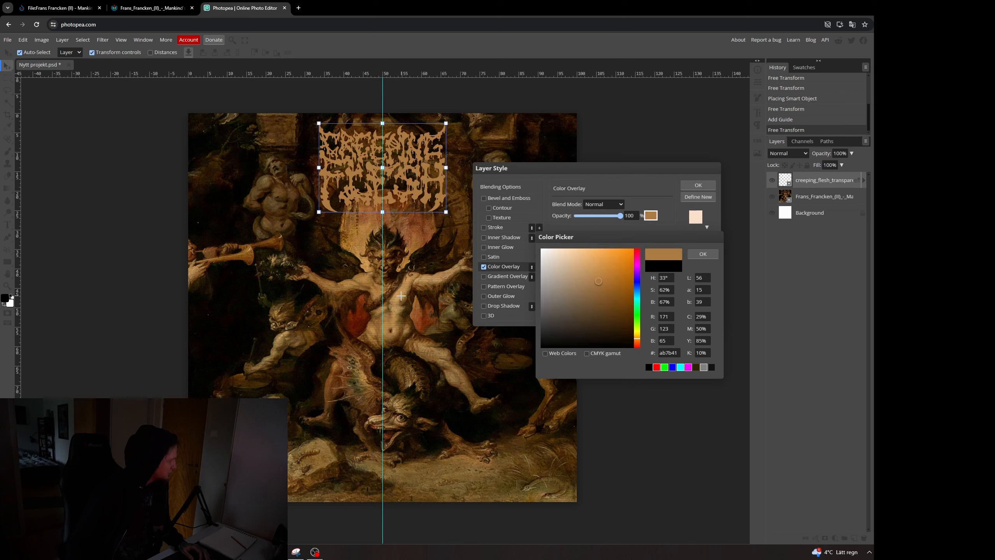
Set the logo's overlay to a pale beige by sampling the demon's skin tone, lightening it and accepting the color.
{"action": "left_click", "coordinate": [406, 287]}
{"action": "left_click", "coordinate": [575, 264]}
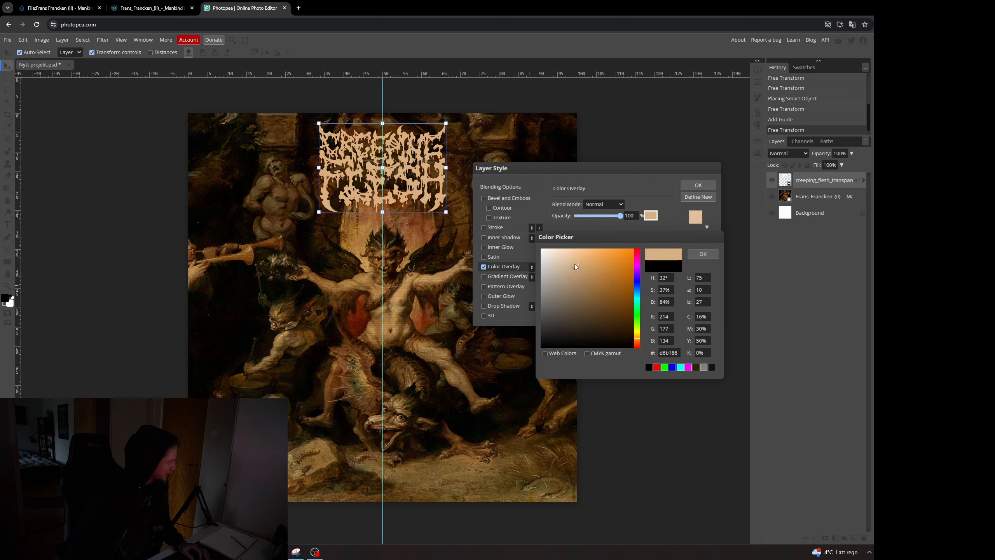
{"action": "left_click", "coordinate": [570, 263]}
{"action": "left_click", "coordinate": [707, 254]}
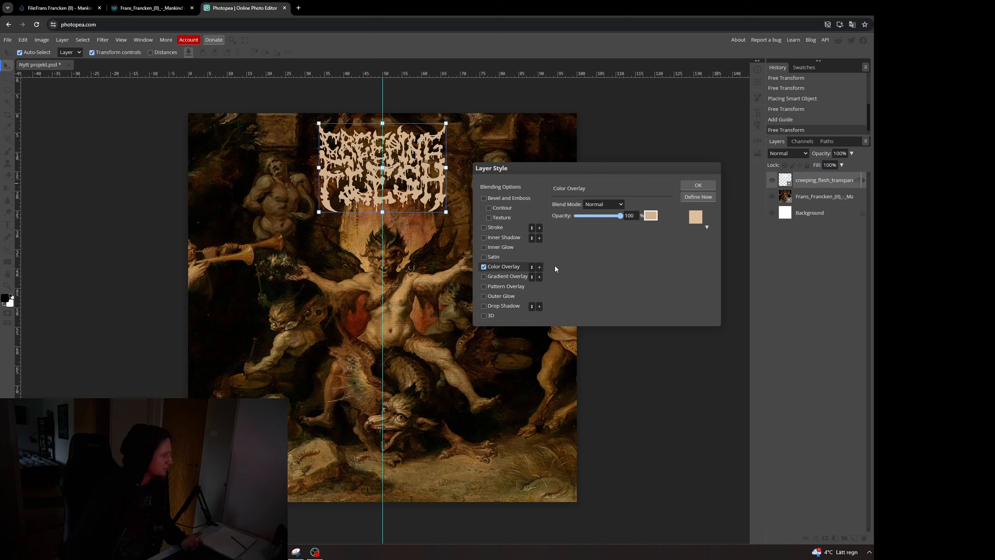
Configure the logo's drop shadow with 38% opacity, a 90° angle and 17 px distance, and apply the style with the shadow turned off.
{"action": "left_click", "coordinate": [505, 306]}
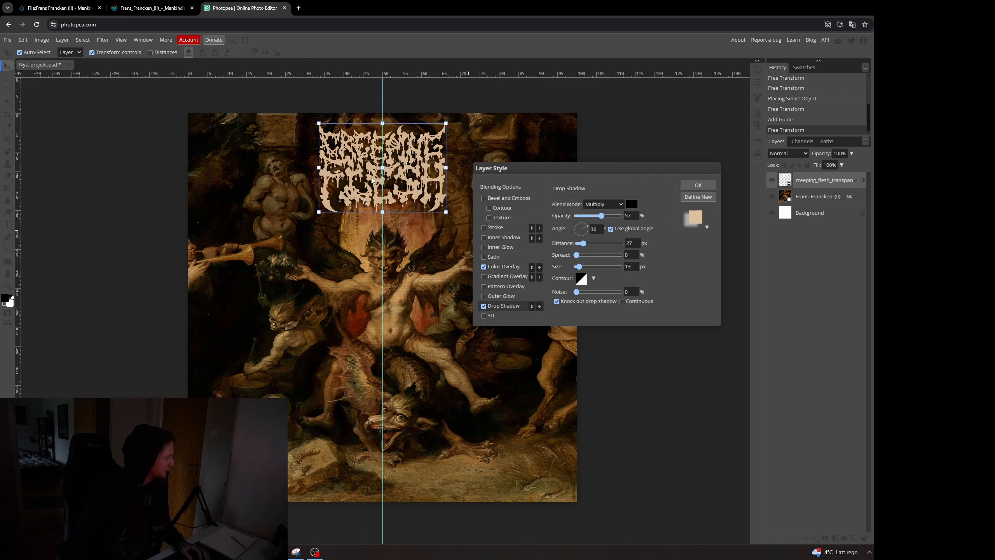
{"action": "left_click", "coordinate": [7, 285]}
{"action": "left_click_drag", "start_coordinate": [601, 216], "coordinate": [590, 218]}
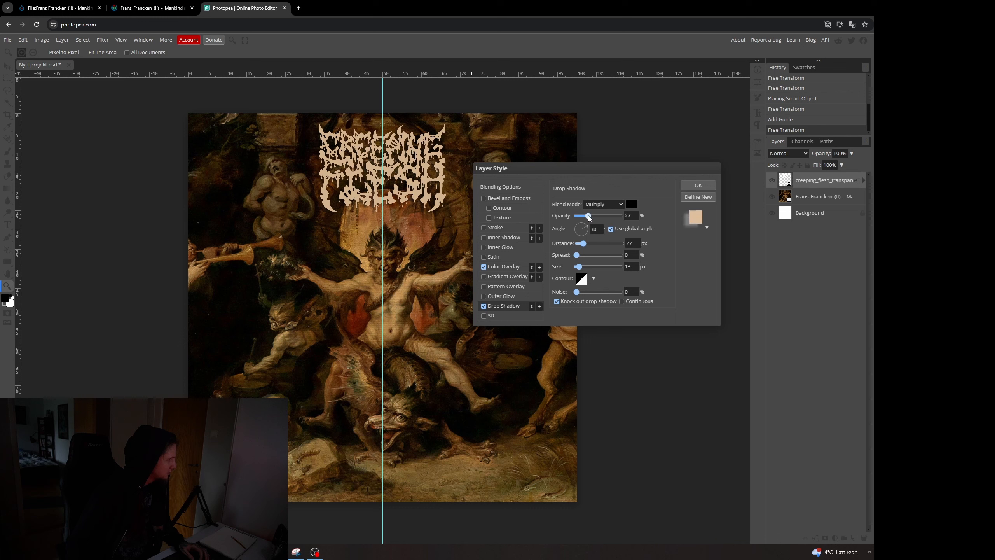
{"action": "left_click", "coordinate": [596, 228]}
{"action": "key", "text": "BackSpace"}
{"action": "key", "text": "BackSpace"}
{"action": "type", "text": "90"}
{"action": "left_click_drag", "start_coordinate": [589, 218], "coordinate": [582, 218]}
{"action": "left_click_drag", "start_coordinate": [583, 244], "coordinate": [579, 247]}
{"action": "left_click", "coordinate": [484, 308]}
{"action": "left_click", "coordinate": [691, 186]}
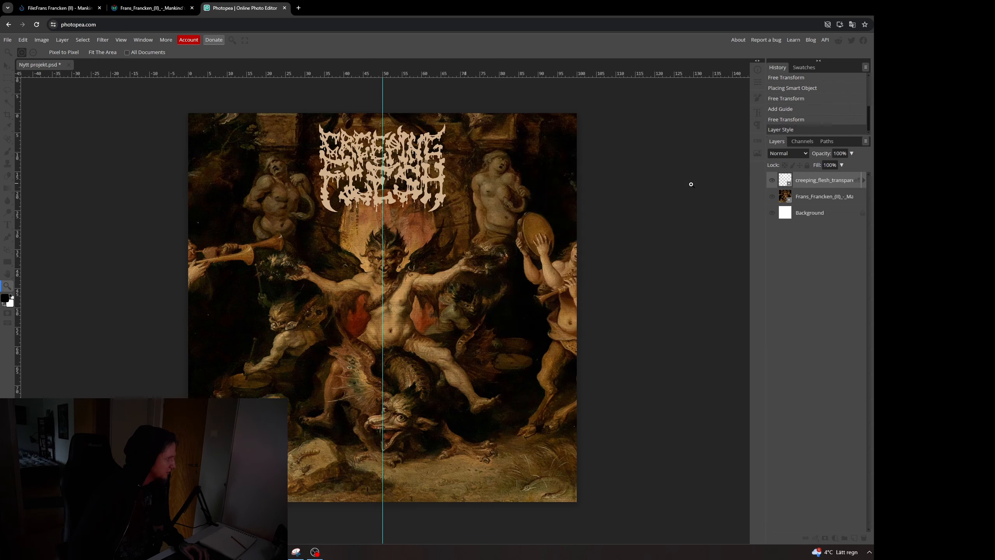
Turn the logo's drop shadow back on and toggle it off and on to compare the effect up close.
{"action": "scroll", "coordinate": [375, 174], "scroll_direction": "up", "scroll_amount": 3}
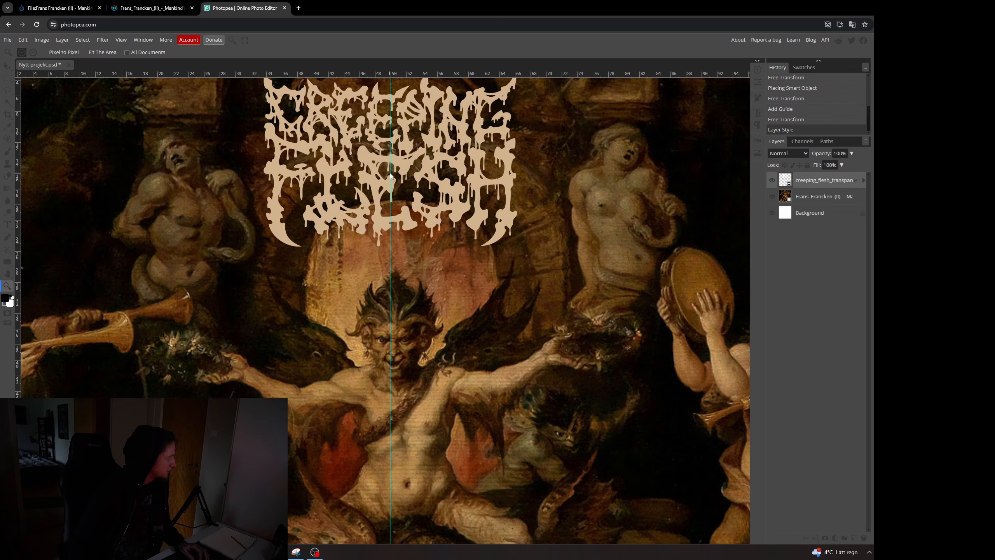
{"action": "scroll", "coordinate": [412, 168], "scroll_direction": "up", "scroll_amount": 2}
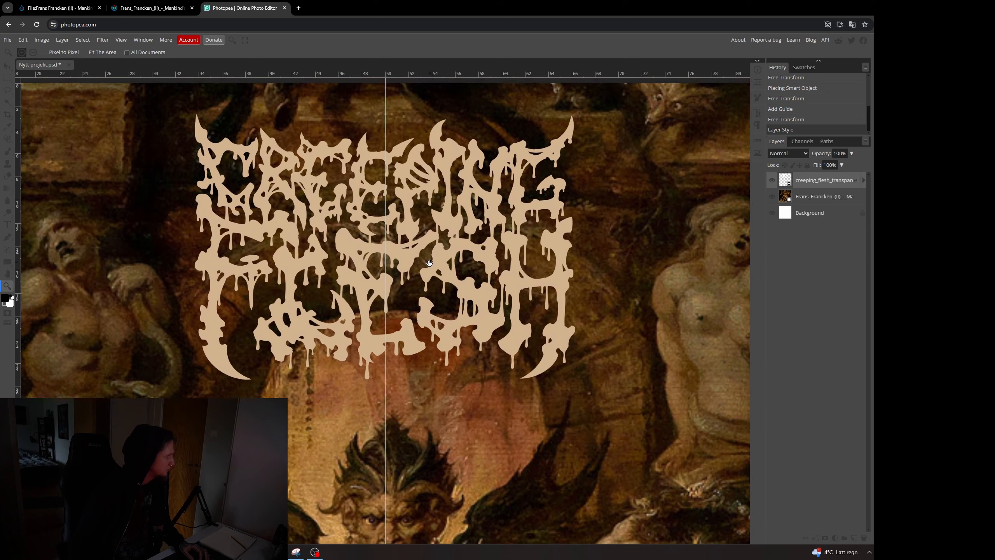
{"action": "right_click", "coordinate": [806, 187]}
{"action": "left_click", "coordinate": [815, 190]}
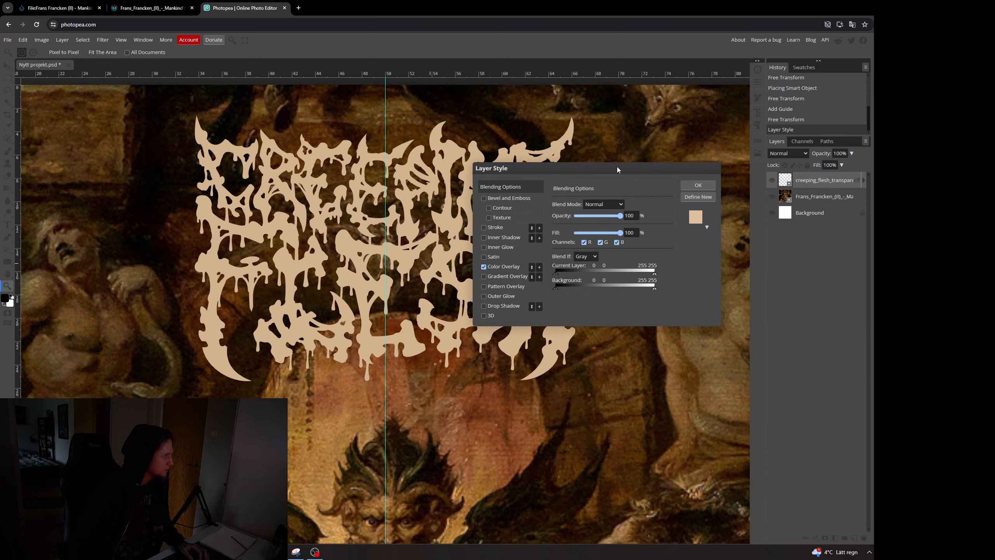
{"action": "left_click_drag", "start_coordinate": [617, 167], "coordinate": [736, 177]}
{"action": "left_click", "coordinate": [623, 316]}
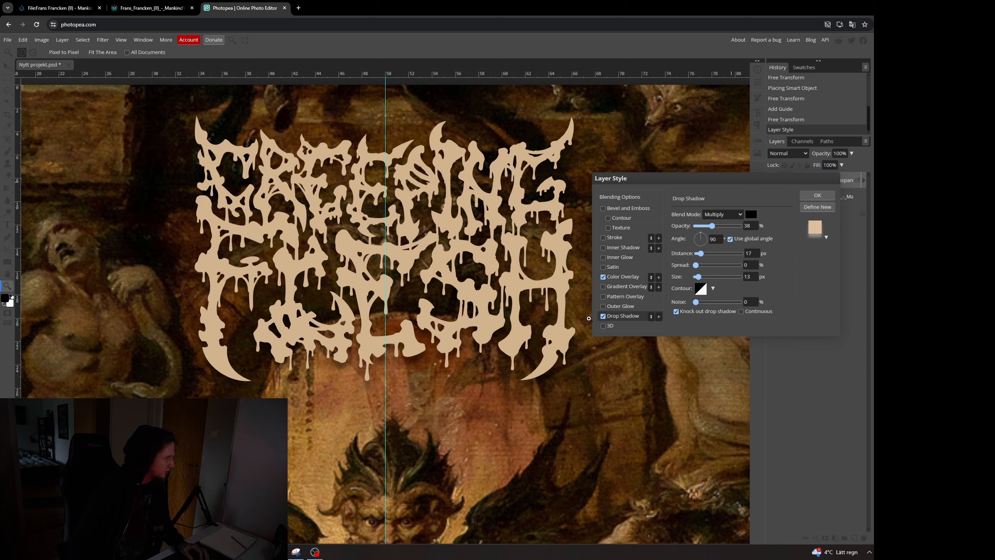
{"action": "left_click", "coordinate": [603, 316]}
{"action": "left_click", "coordinate": [603, 316]}
{"action": "left_click", "coordinate": [604, 317]}
{"action": "left_click", "coordinate": [603, 317]}
Set the logo's drop shadow to 0 px distance and 62% opacity, compare it on and off, and apply the layer style.
{"action": "left_click_drag", "start_coordinate": [698, 255], "coordinate": [695, 254]}
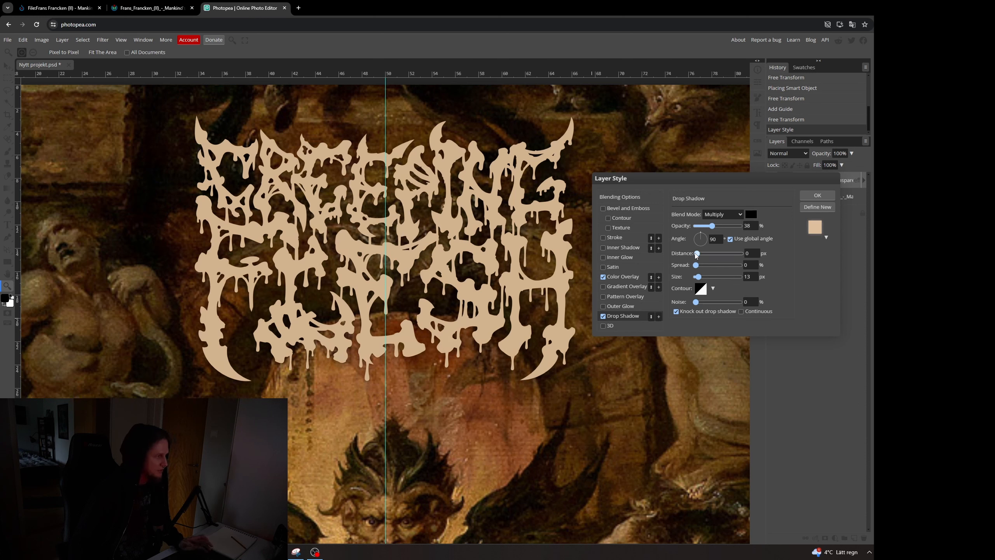
{"action": "left_click_drag", "start_coordinate": [710, 230], "coordinate": [725, 230]}
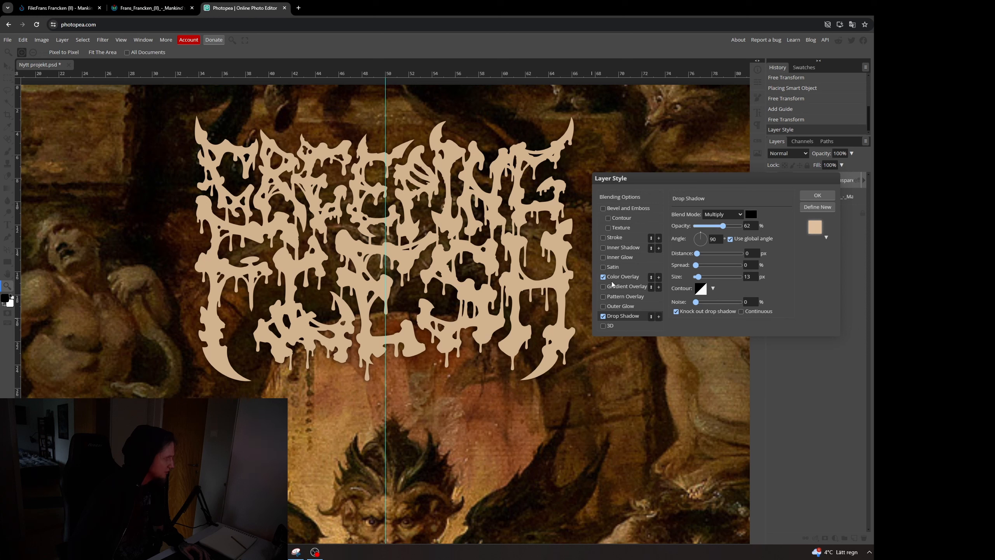
{"action": "left_click", "coordinate": [603, 316]}
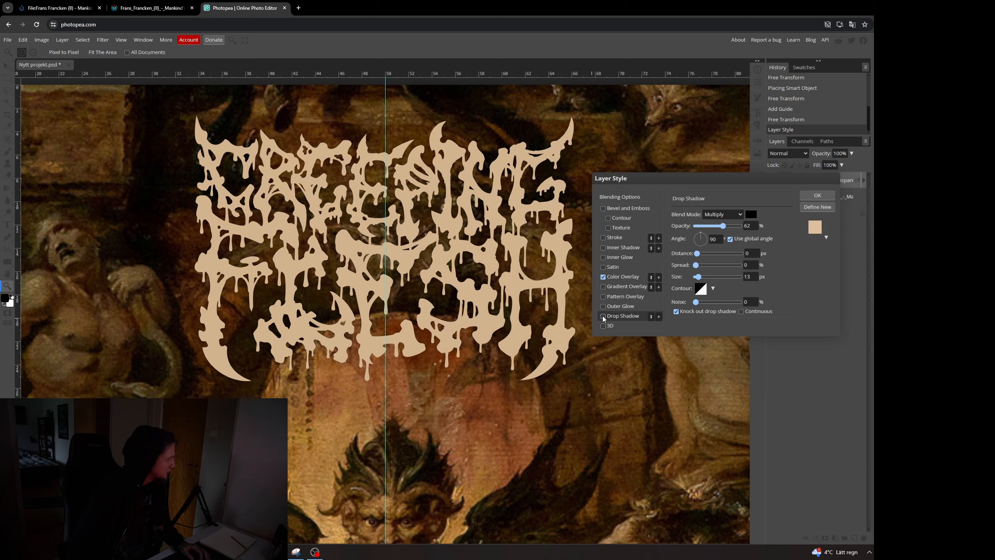
{"action": "left_click", "coordinate": [603, 316]}
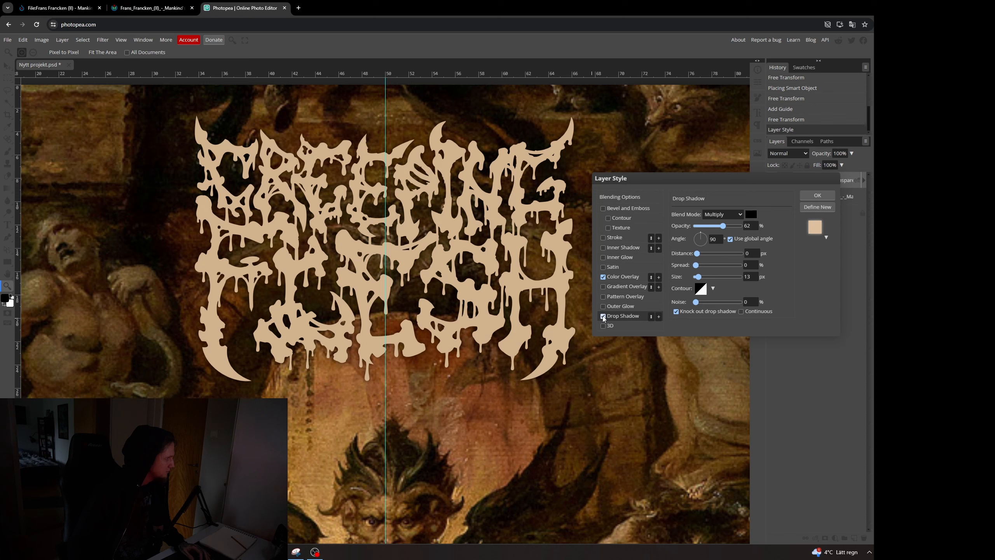
{"action": "left_click", "coordinate": [816, 194]}
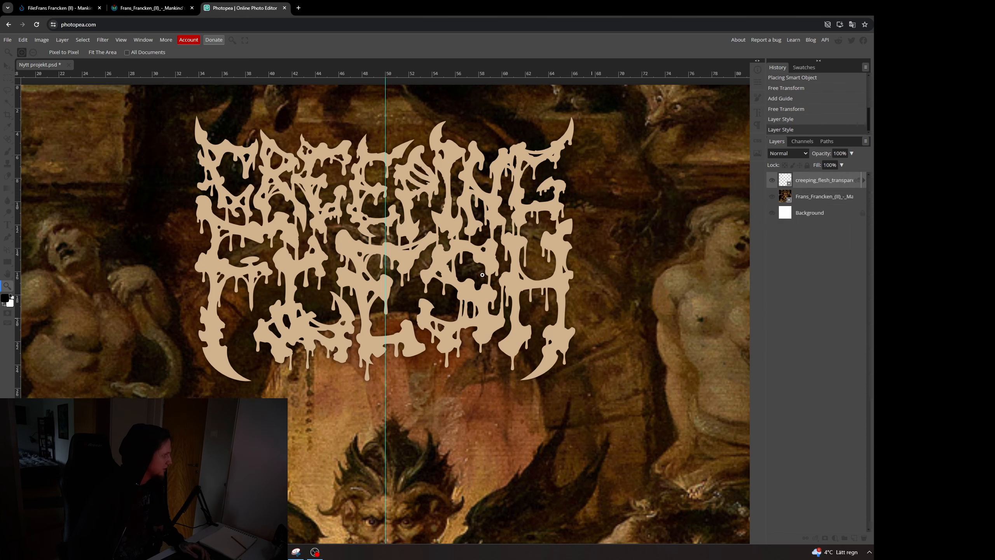
Return to the full cover view and open the logo's Color Overlay color for editing.
{"action": "left_click", "coordinate": [492, 324], "text": "alt"}
{"action": "left_click_drag", "start_coordinate": [492, 332], "coordinate": [490, 242]}
{"action": "left_click", "coordinate": [489, 242], "text": "alt"}
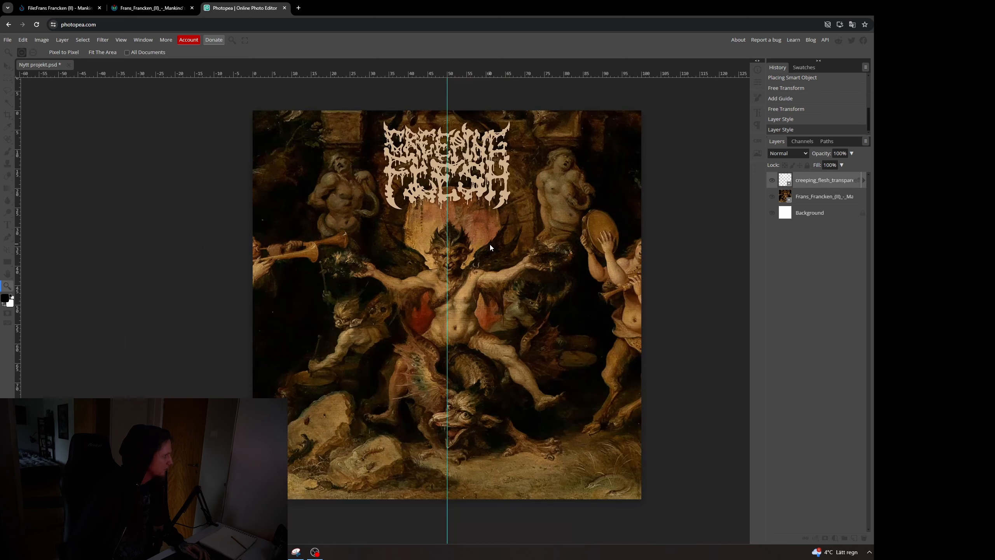
{"action": "right_click", "coordinate": [809, 185]}
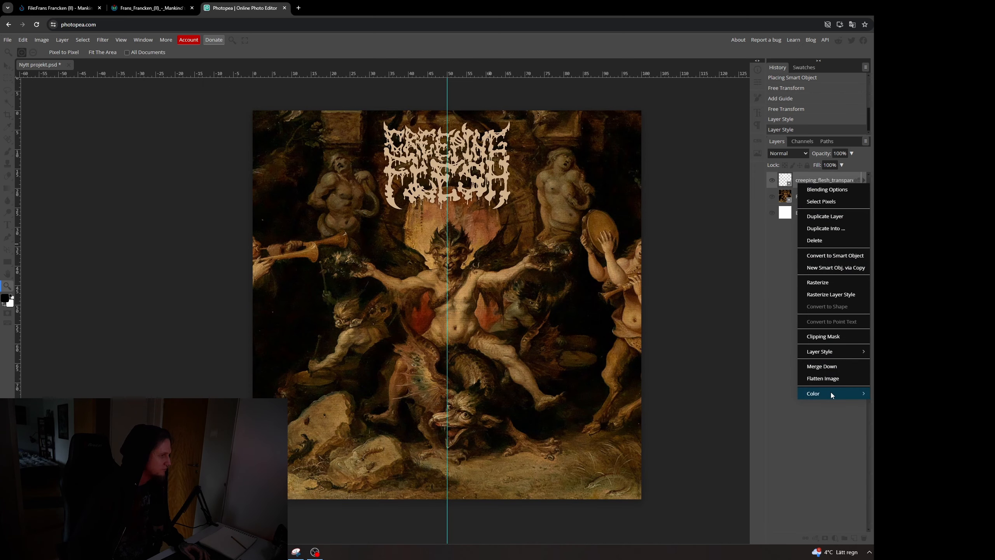
{"action": "left_click", "coordinate": [842, 192]}
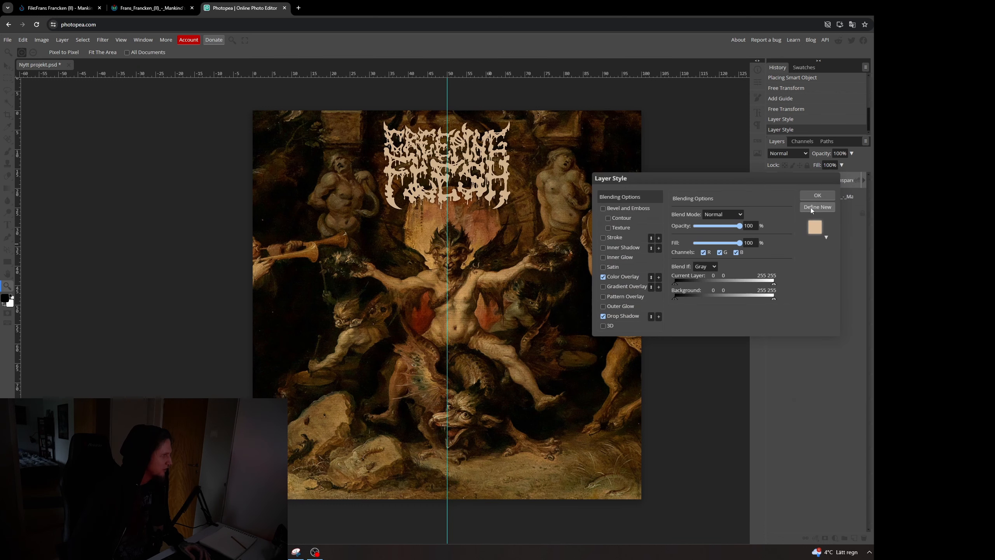
{"action": "left_click", "coordinate": [825, 236]}
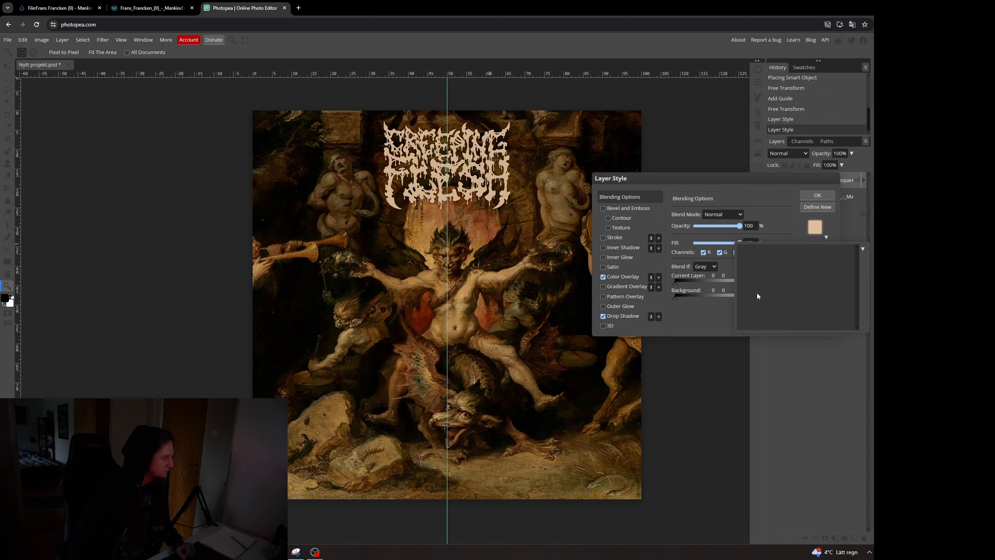
{"action": "left_click", "coordinate": [659, 277]}
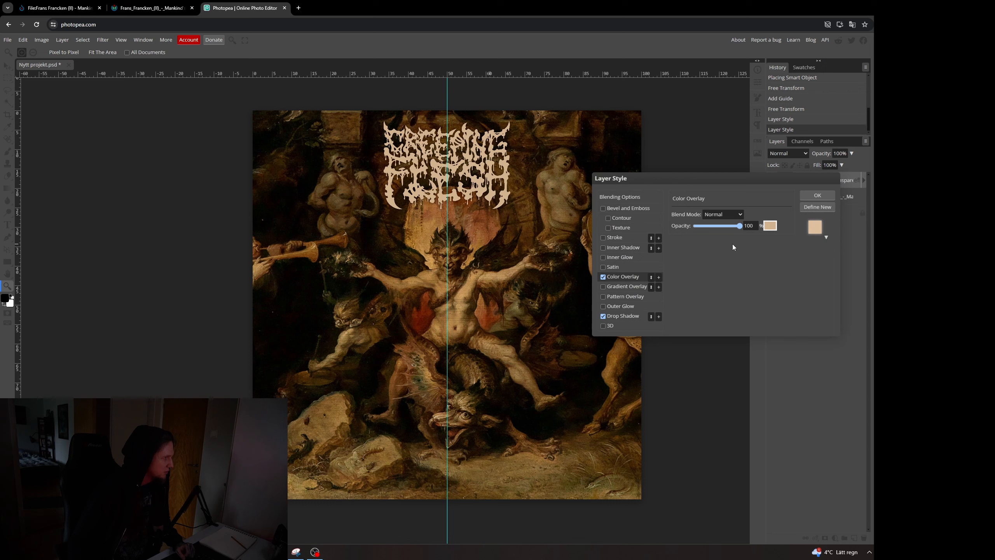
{"action": "left_click", "coordinate": [769, 225]}
Try sampled backdrop tones, the saturated orange #de7314 and neutral grays such as #d8d8d8 as the logo's overlay color.
{"action": "left_click", "coordinate": [487, 235]}
{"action": "left_click", "coordinate": [484, 228]}
{"action": "left_click", "coordinate": [481, 236]}
{"action": "left_click", "coordinate": [630, 263]}
{"action": "left_click", "coordinate": [629, 259]}
{"action": "left_click", "coordinate": [625, 261]}
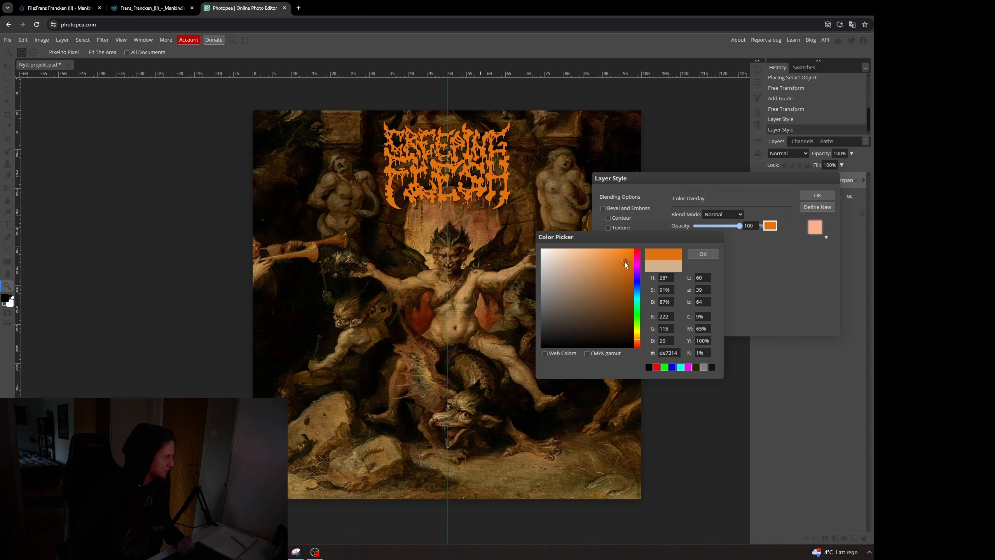
{"action": "mouse_move", "coordinate": [545, 282]}
{"action": "left_mouse_down"}
{"action": "mouse_move", "coordinate": [529, 282]}
{"action": "mouse_move", "coordinate": [527, 261]}
{"action": "left_mouse_up"}
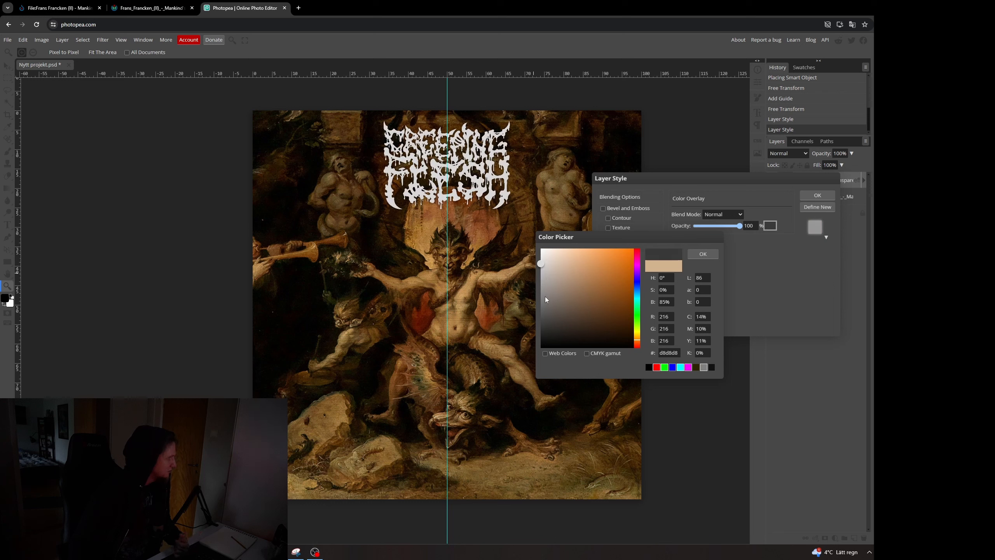
{"action": "left_click_drag", "start_coordinate": [545, 297], "coordinate": [530, 301]}
Try orange #e37f27, dark red #ab2000, pale pink #cebab5 and the sampled golden brown #ab7c3c as the logo's overlay color.
{"action": "left_click", "coordinate": [629, 262]}
{"action": "left_click_drag", "start_coordinate": [613, 260], "coordinate": [619, 260]}
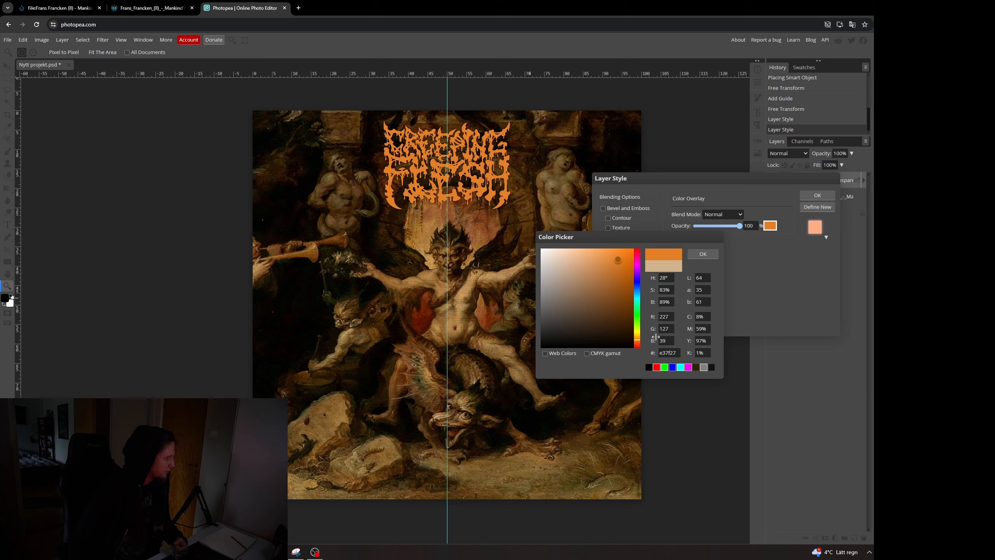
{"action": "left_click", "coordinate": [433, 326]}
{"action": "left_click_drag", "start_coordinate": [629, 261], "coordinate": [636, 281]}
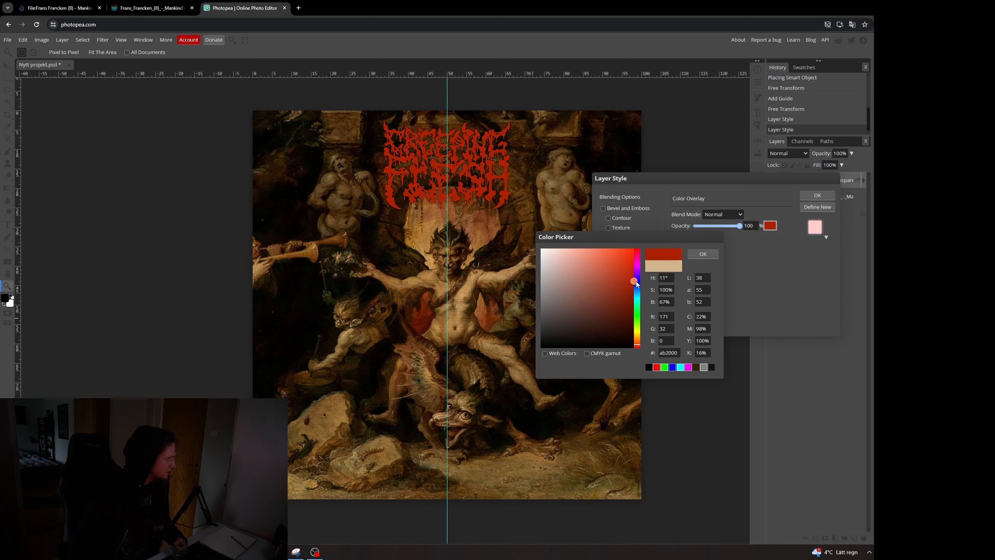
{"action": "left_click", "coordinate": [569, 287]}
{"action": "left_click", "coordinate": [563, 283]}
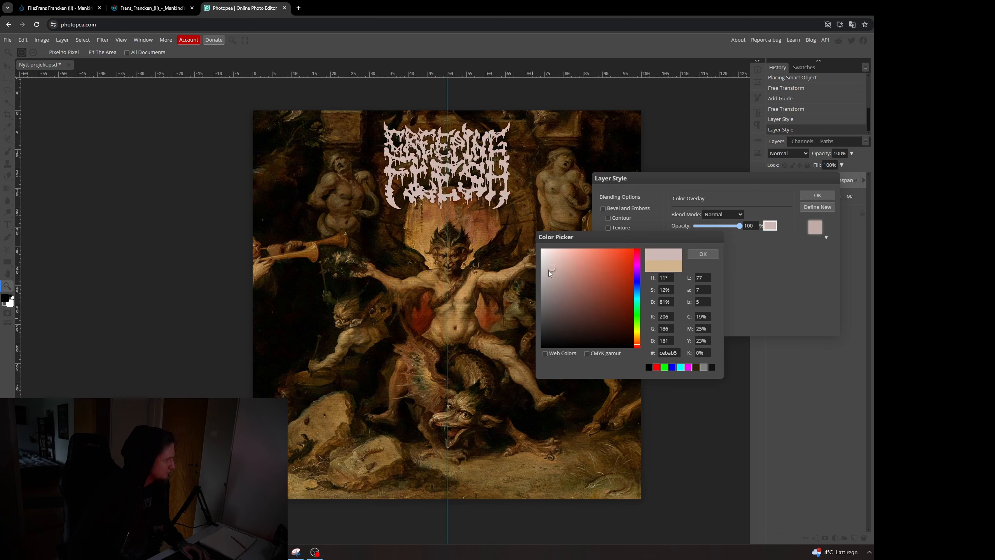
{"action": "left_click", "coordinate": [425, 246]}
{"action": "left_click", "coordinate": [423, 245]}
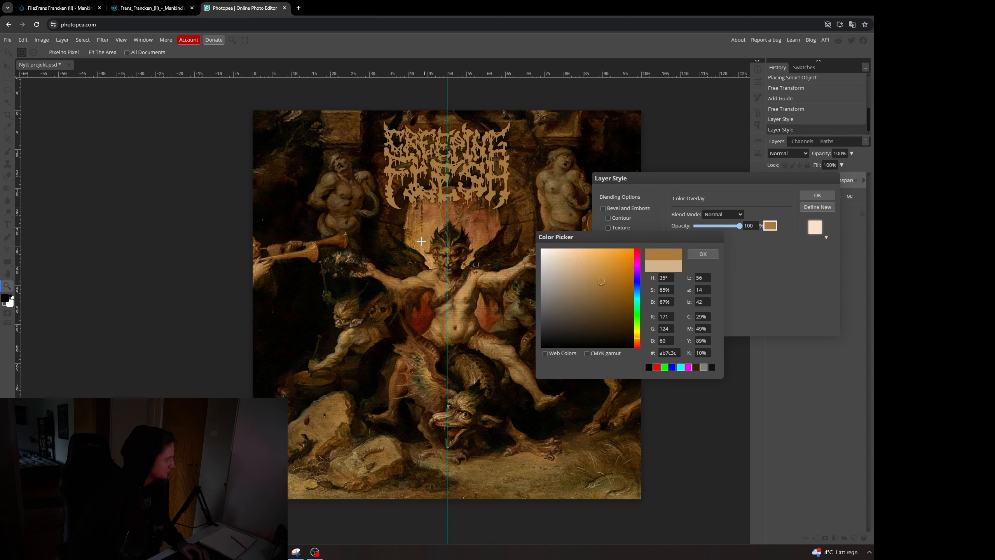
Sample brown tones from the stone statue, adjust the logo's overlay color to #745a37, and apply the layer style.
{"action": "left_click", "coordinate": [350, 191]}
{"action": "left_click", "coordinate": [338, 206]}
{"action": "left_click", "coordinate": [332, 177]}
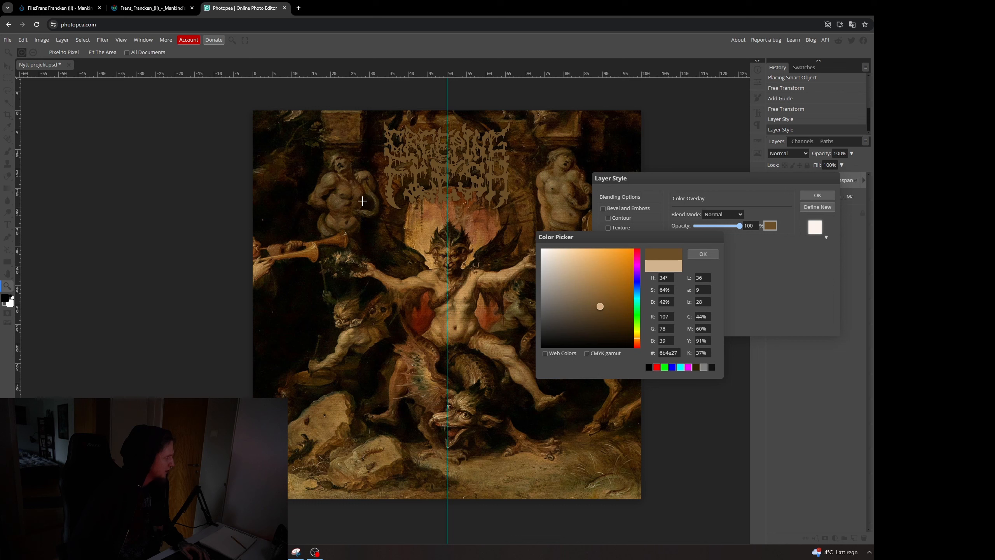
{"action": "left_click", "coordinate": [605, 296]}
{"action": "left_click_drag", "start_coordinate": [598, 296], "coordinate": [589, 304]}
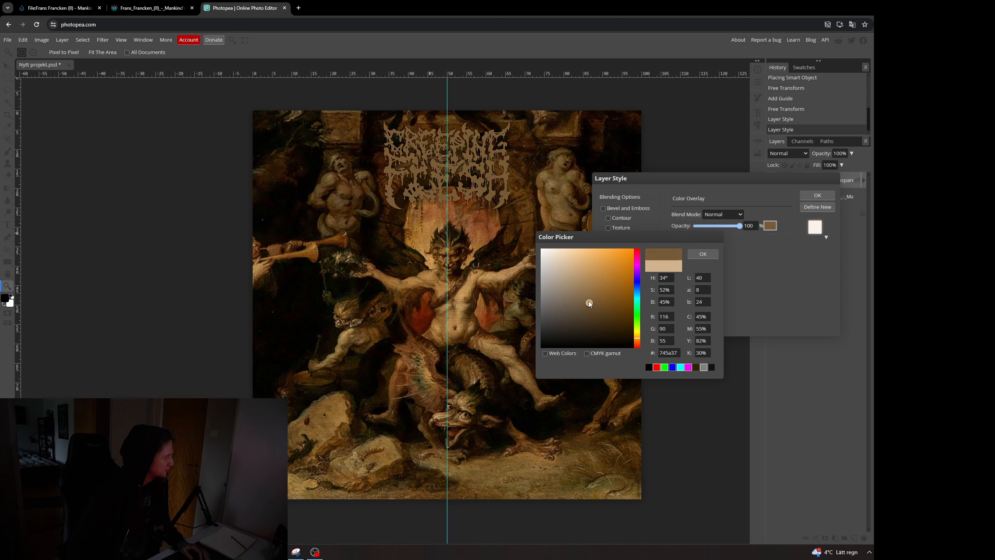
{"action": "left_click", "coordinate": [702, 254]}
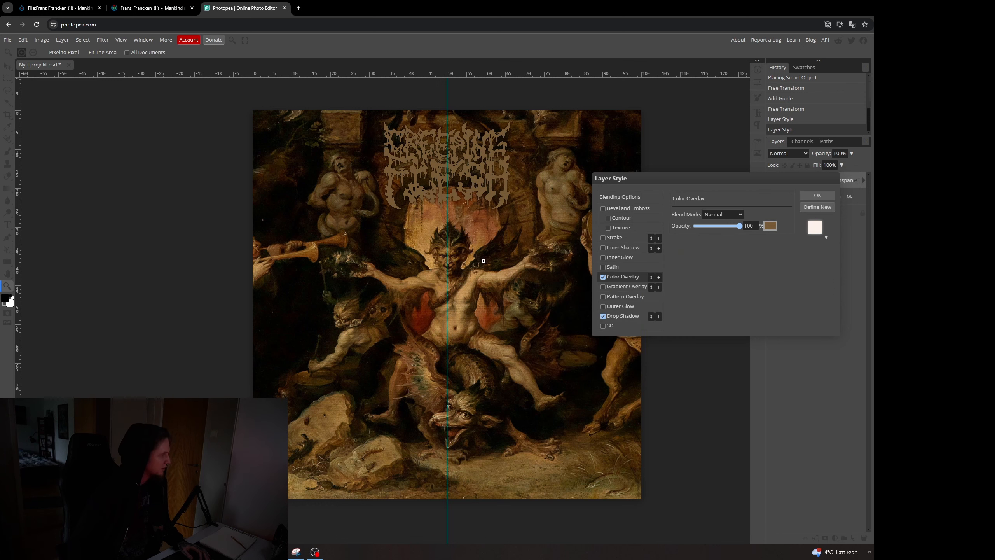
{"action": "left_click", "coordinate": [820, 195]}
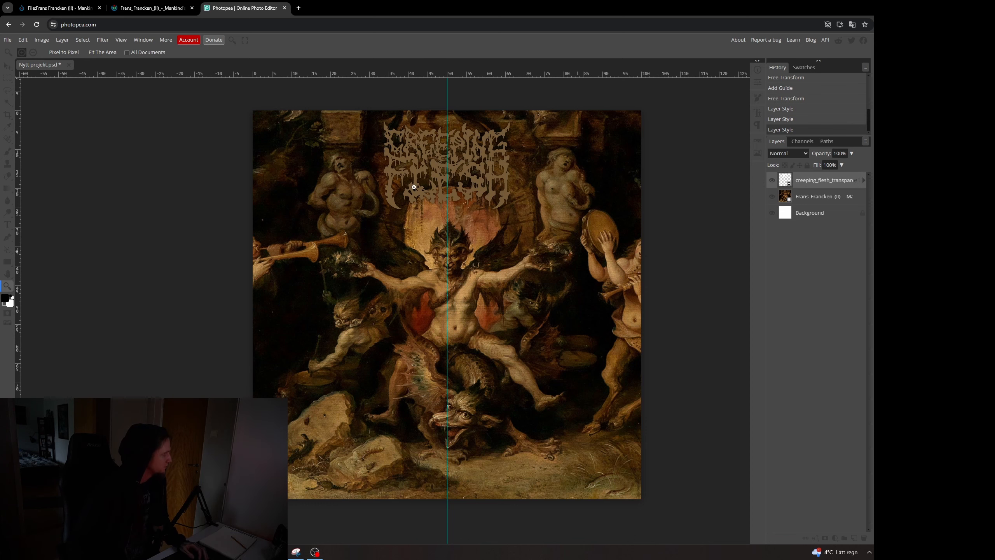
Hide the vertical center guide and judge the cover's look at thumbnail size and at larger sizes.
{"action": "left_click", "coordinate": [528, 289], "text": "alt"}
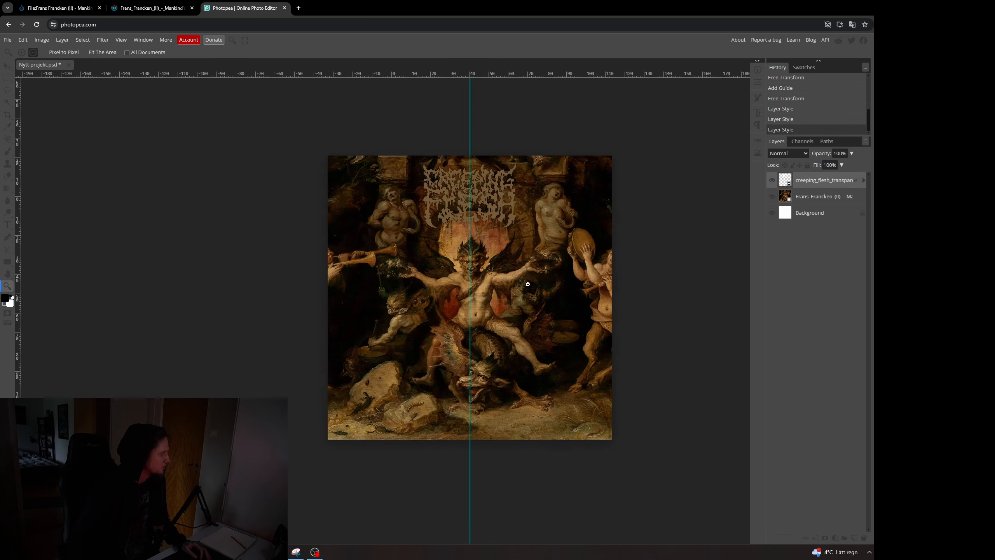
{"action": "left_click", "coordinate": [529, 290], "text": "alt"}
{"action": "left_click", "coordinate": [533, 319], "text": "alt"}
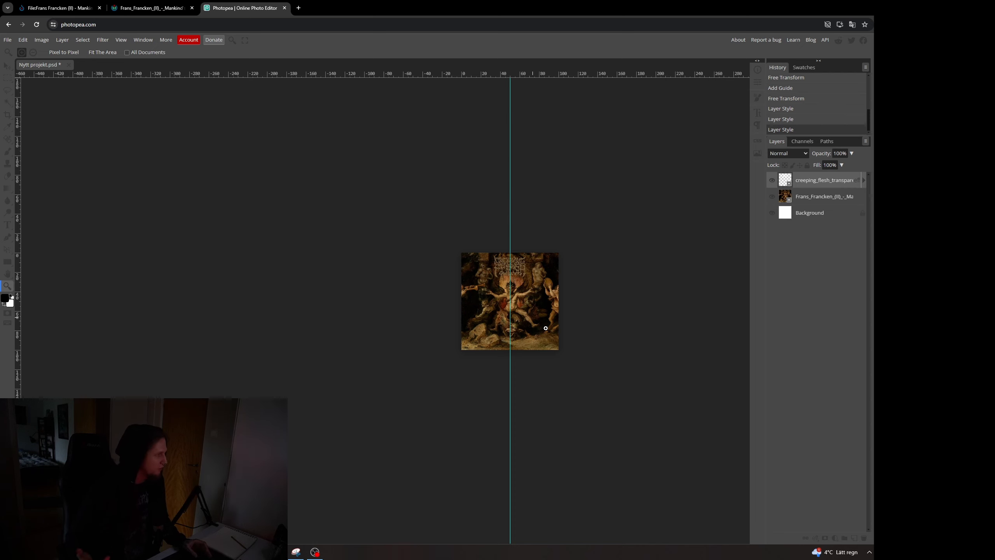
{"action": "key", "text": "ctrl+h"}
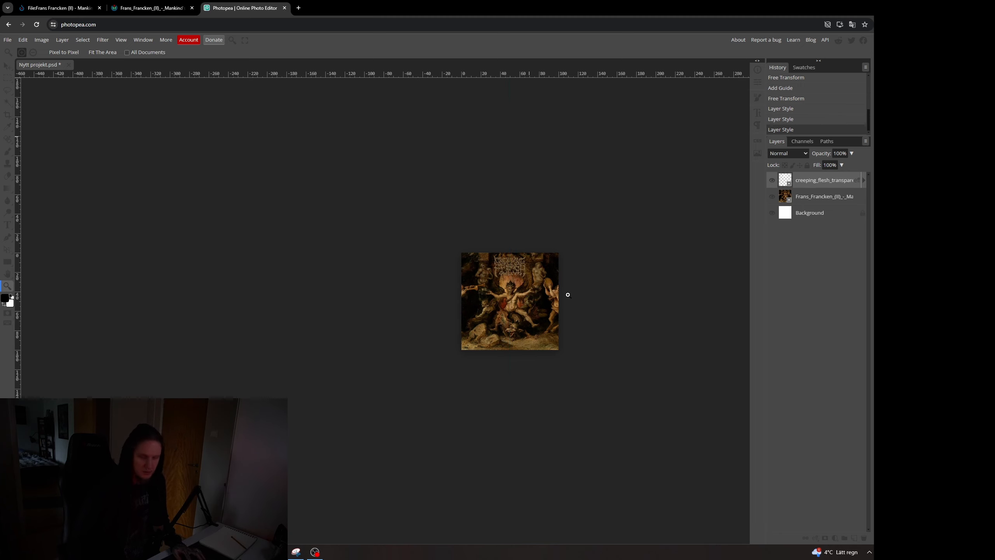
{"action": "key", "text": "ctrl+h"}
{"action": "key", "text": "ctrl+h"}
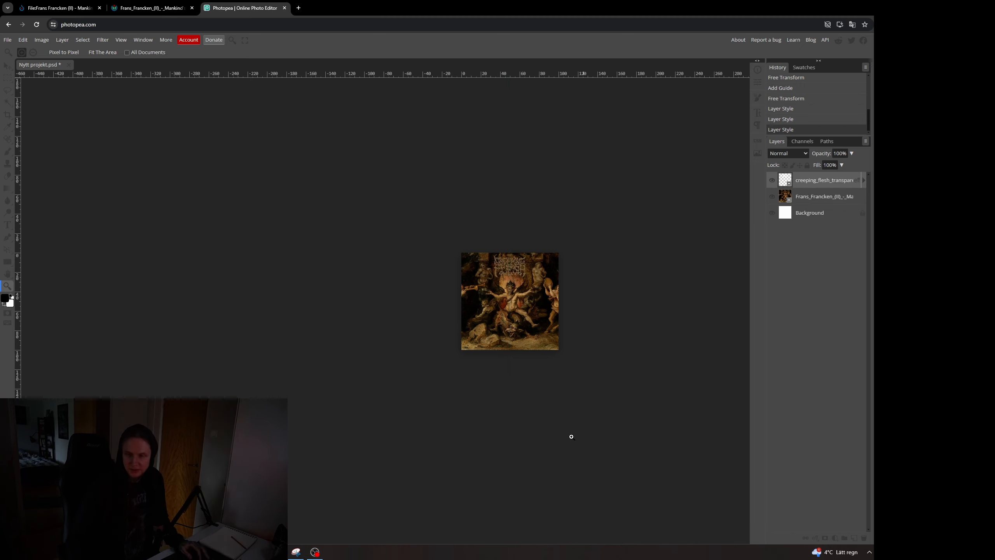
{"action": "left_click", "coordinate": [522, 317]}
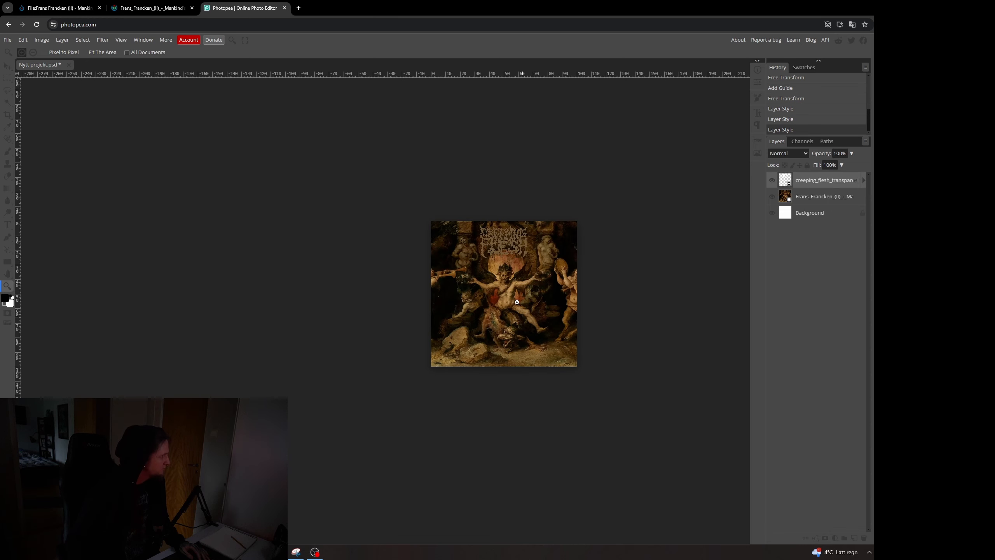
{"action": "left_click", "coordinate": [516, 301]}
{"action": "left_click", "coordinate": [492, 299]}
{"action": "left_click_drag", "start_coordinate": [492, 299], "coordinate": [476, 302]}
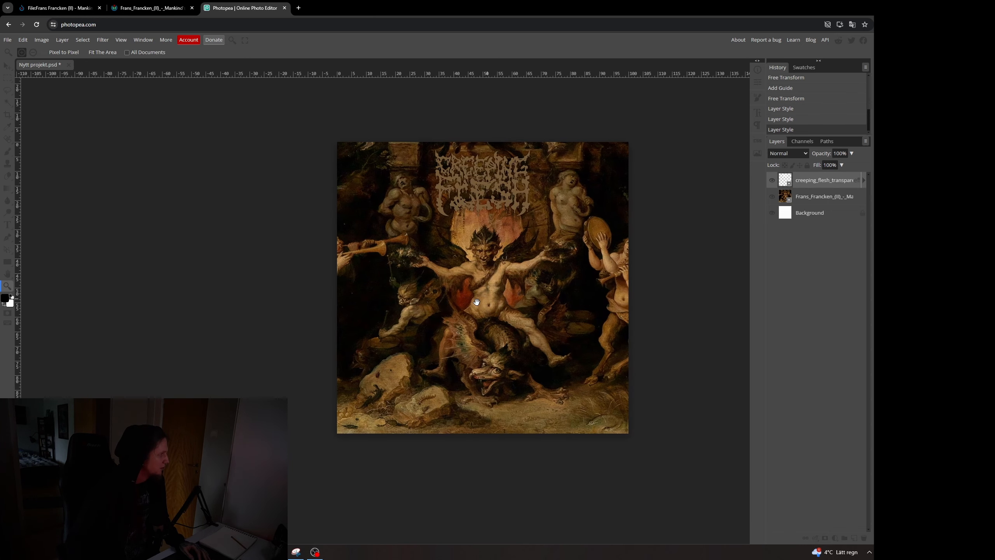
{"action": "left_click", "coordinate": [474, 321]}
{"action": "left_click_drag", "start_coordinate": [478, 304], "coordinate": [443, 324]}
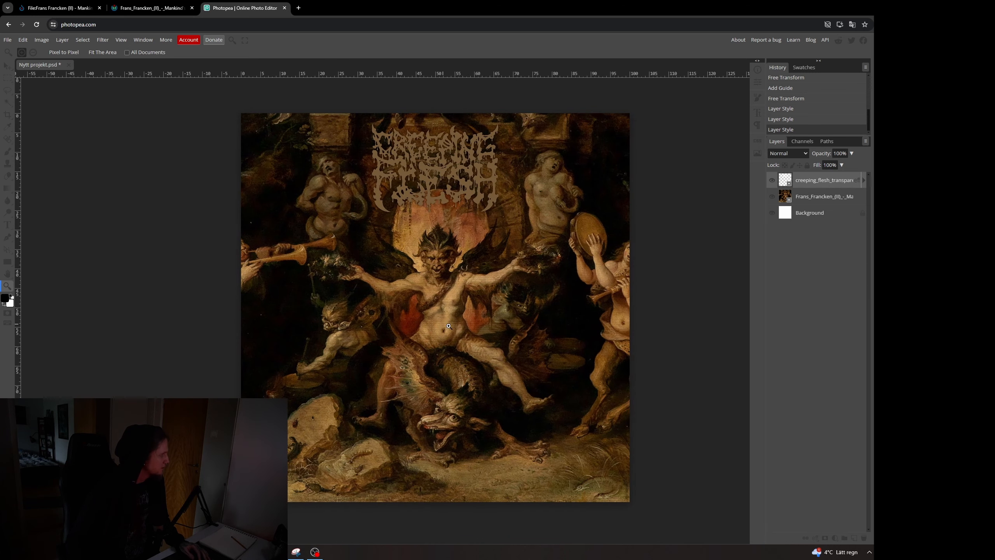
Create a paragraph text box spanning the cover's full width along its bottom edge, over the rocky ground.
{"action": "left_click", "coordinate": [8, 225]}
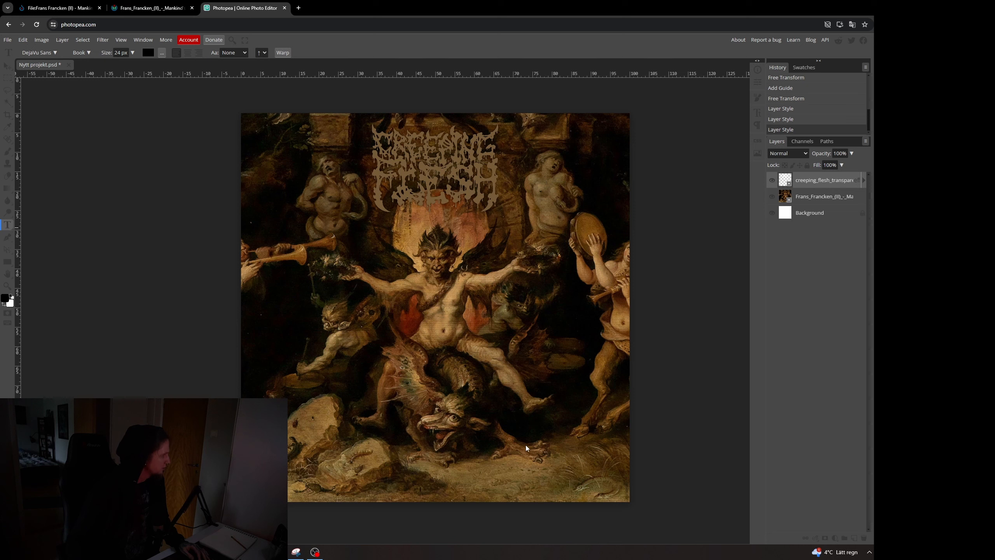
{"action": "left_click", "coordinate": [522, 459]}
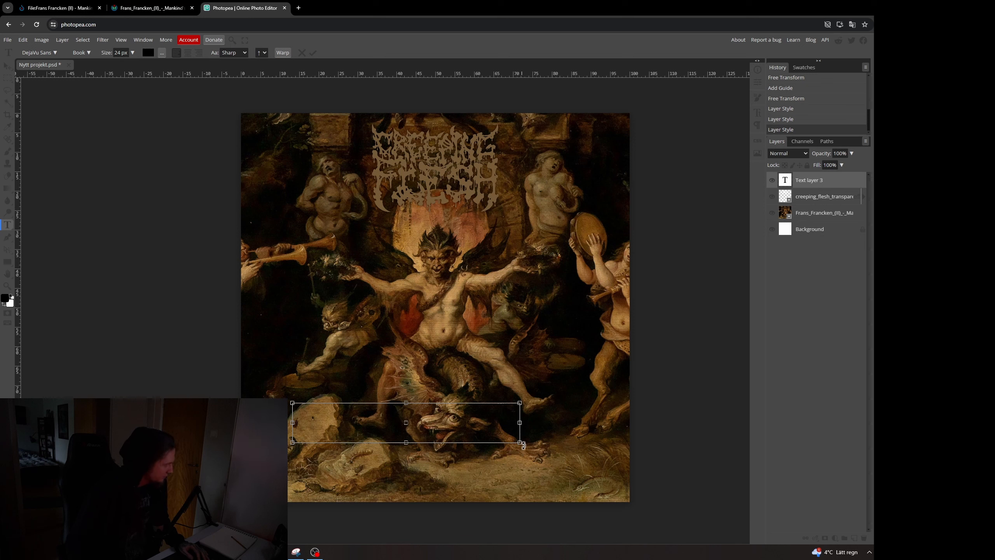
{"action": "left_click_drag", "start_coordinate": [520, 443], "coordinate": [627, 504]}
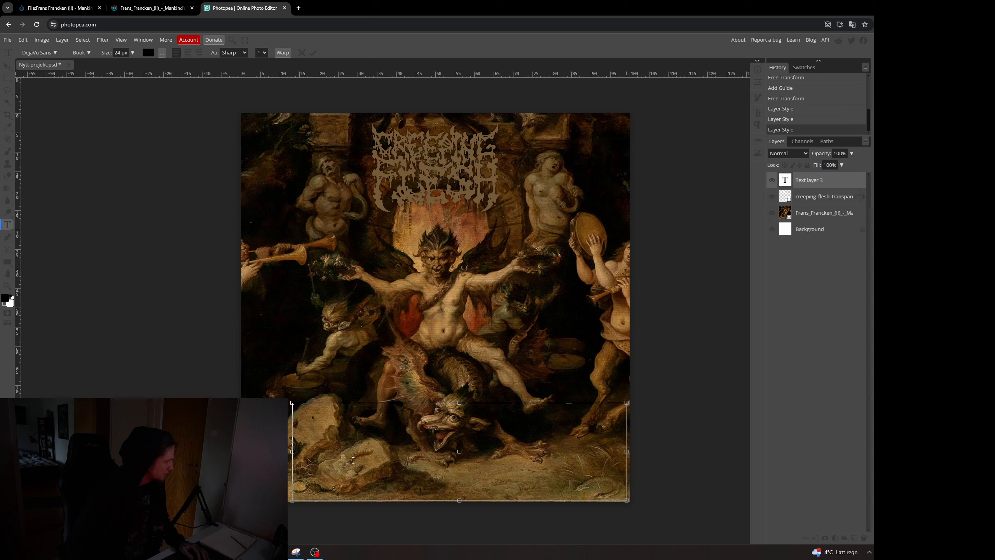
{"action": "left_click_drag", "start_coordinate": [292, 452], "coordinate": [241, 451]}
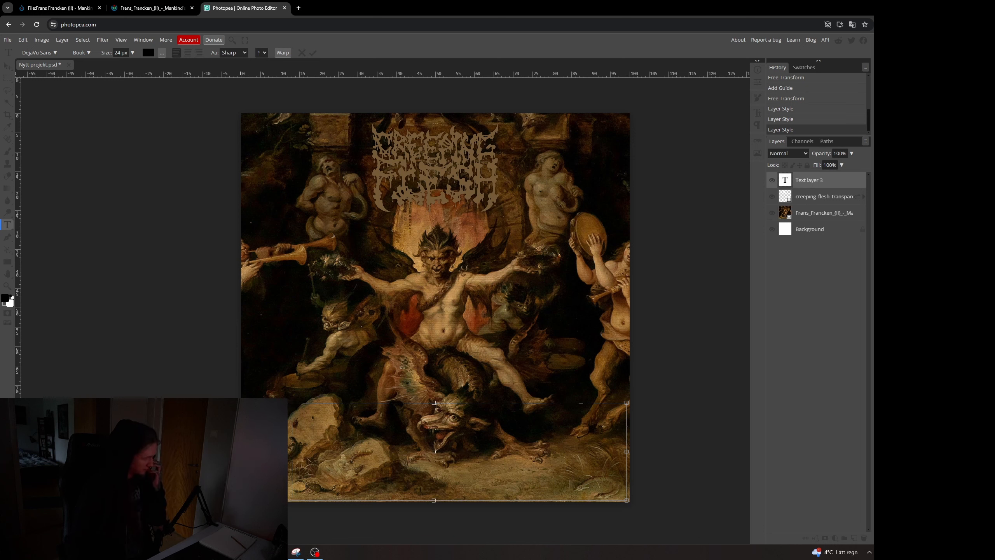
{"action": "left_click_drag", "start_coordinate": [627, 500], "coordinate": [629, 502]}
{"action": "left_click_drag", "start_coordinate": [435, 404], "coordinate": [436, 445]}
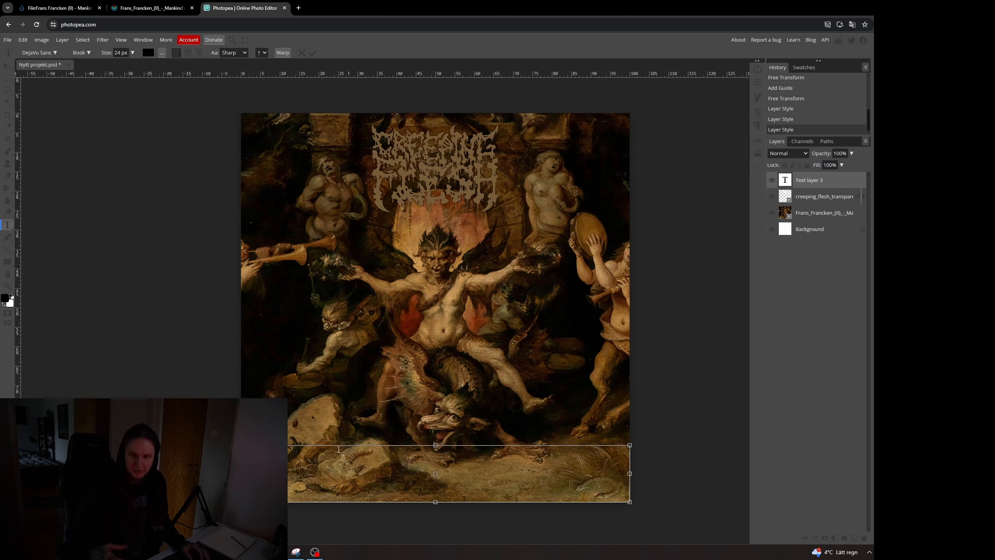
Center the text in the box, set its size to 100 px, and enter the placeholder text dqwdwqdq.
{"action": "left_click", "coordinate": [189, 54]}
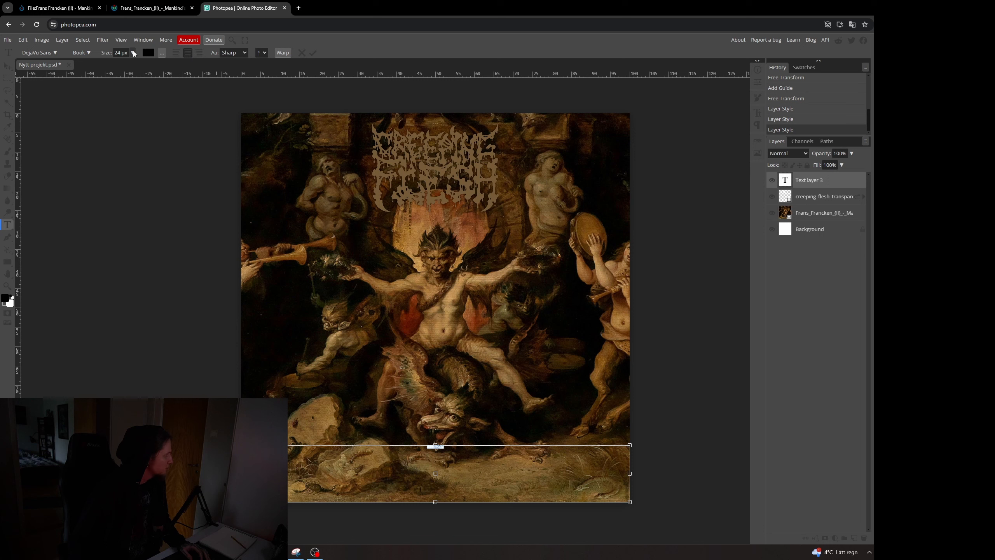
{"action": "left_click", "coordinate": [120, 52]}
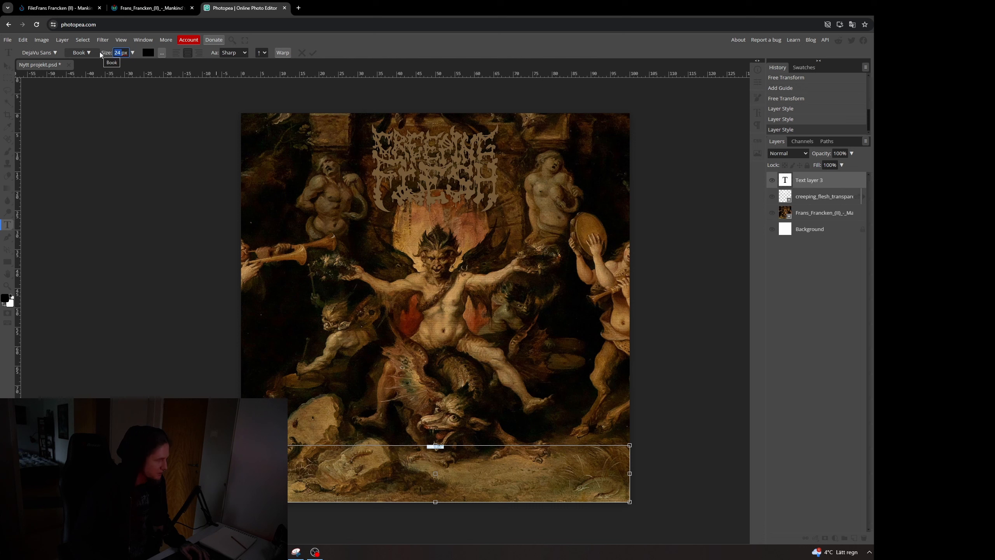
{"action": "type", "text": "100"}
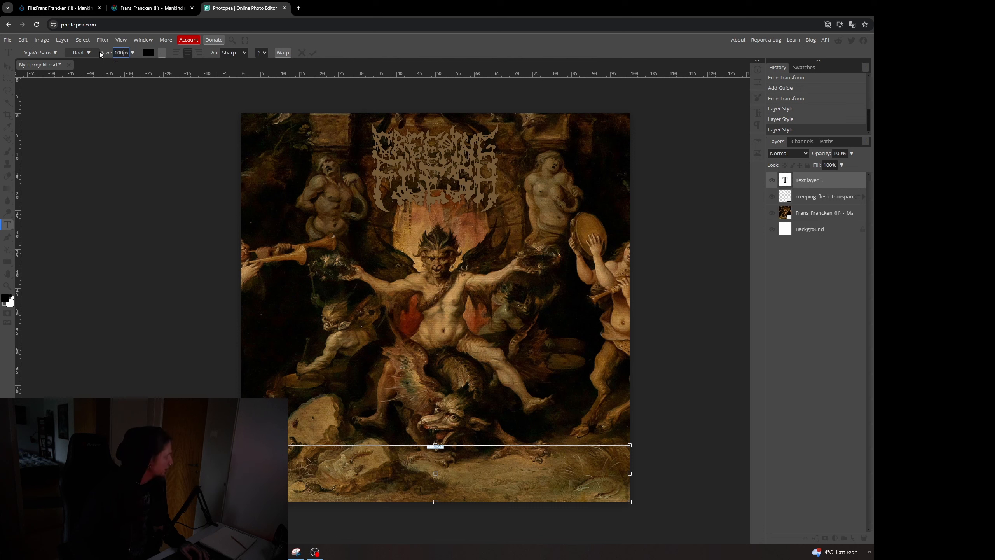
{"action": "key", "text": "Return"}
{"action": "left_click", "coordinate": [316, 439]}
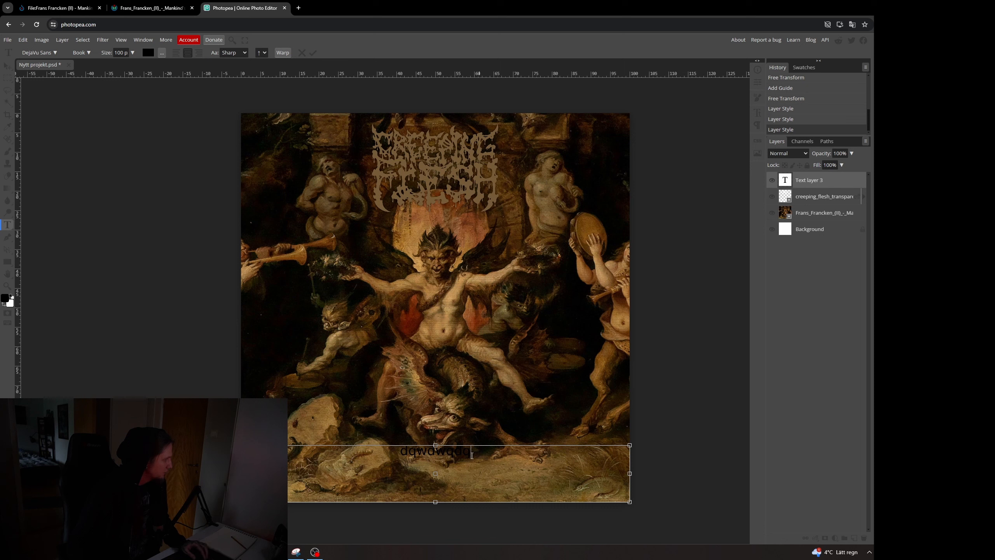
Select the placeholder text and set its size to 150 px.
{"action": "left_click_drag", "start_coordinate": [474, 451], "coordinate": [399, 451]}
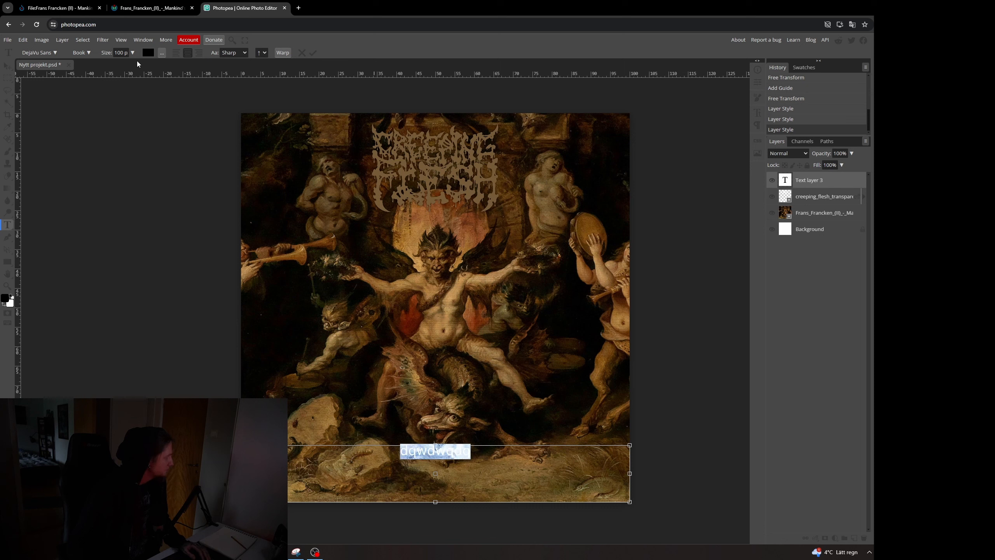
{"action": "double_click", "coordinate": [125, 52]}
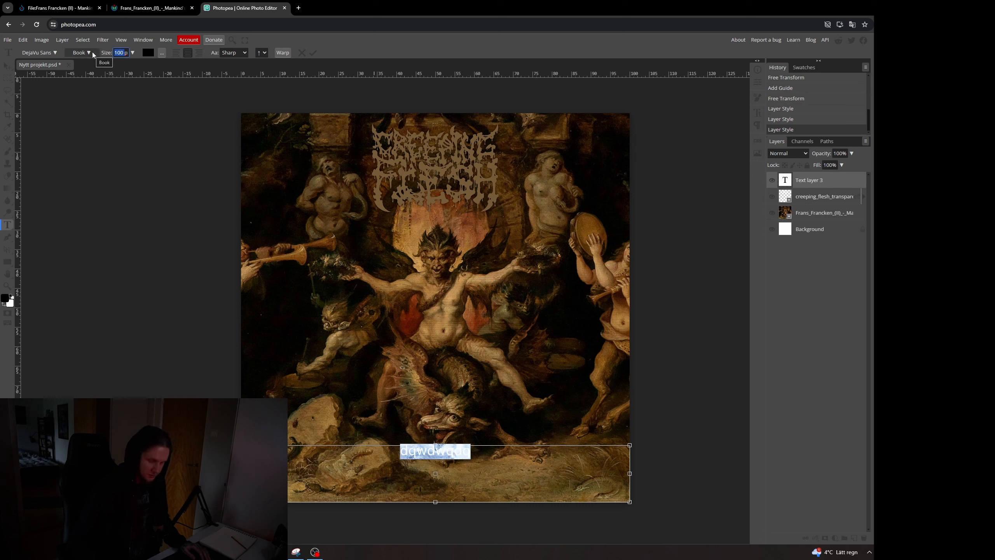
{"action": "type", "text": "150"}
{"action": "key", "text": "Return"}
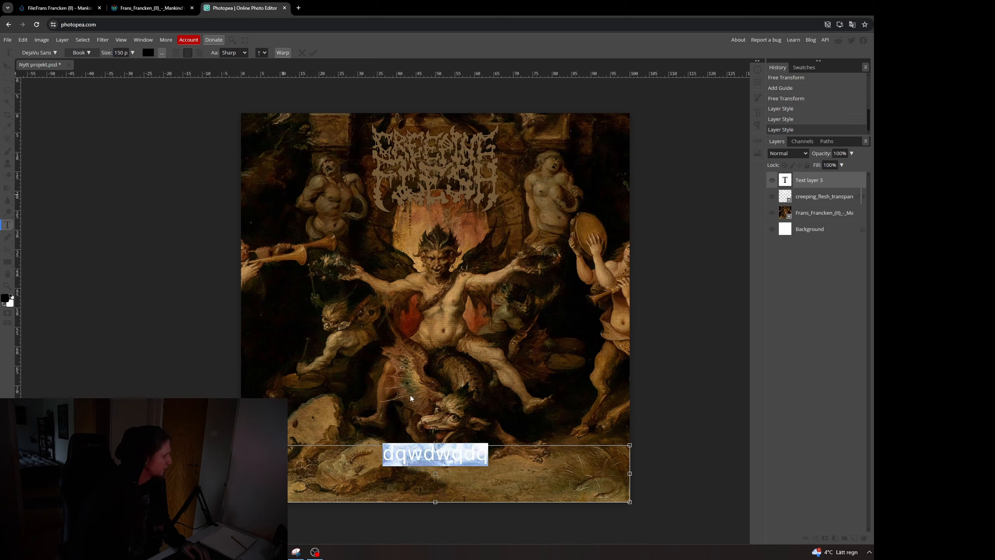
Set the foreground color to #745a37 sampled from the logo, and lower the upper edge of the text box toward the cover's bottom.
{"action": "left_click", "coordinate": [5, 299]}
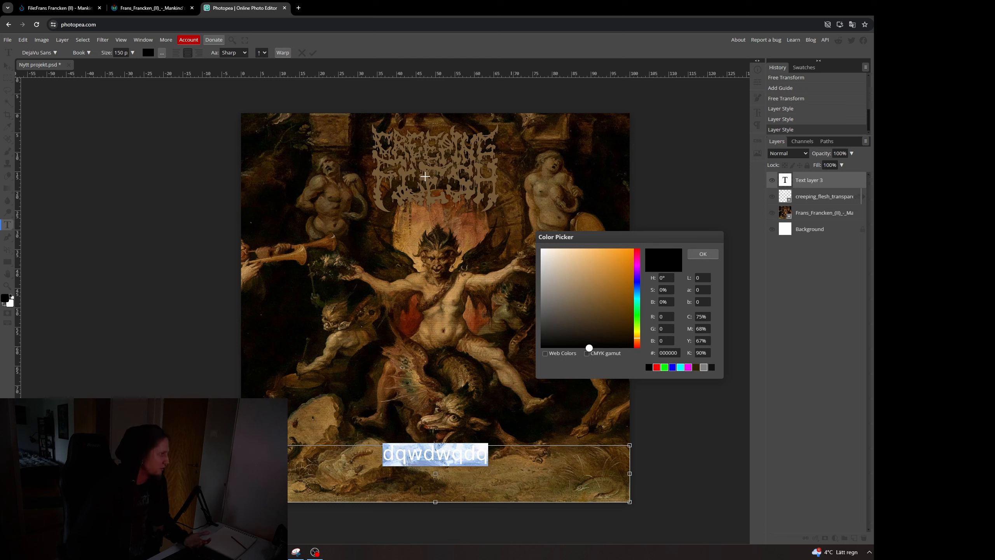
{"action": "left_click", "coordinate": [425, 178]}
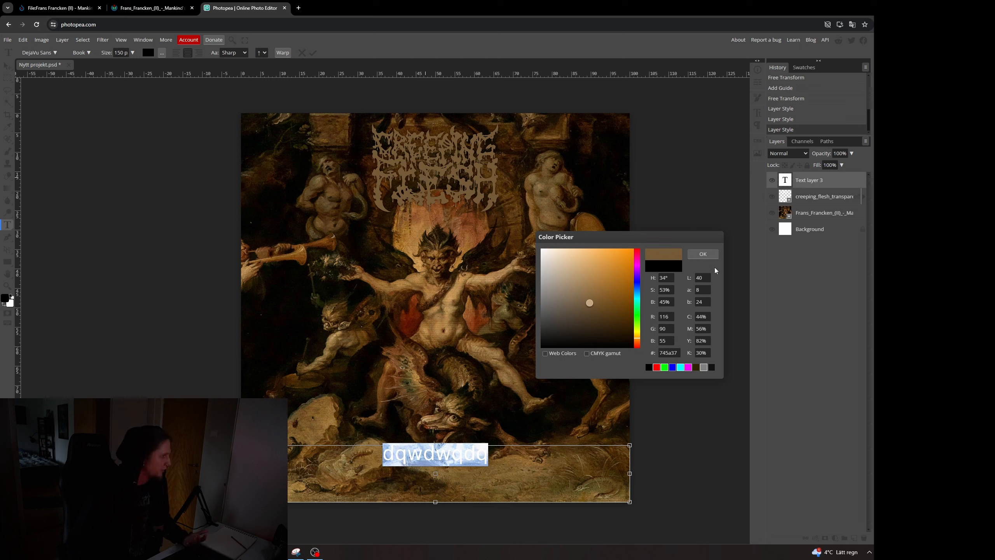
{"action": "left_click", "coordinate": [702, 253]}
{"action": "left_click_drag", "start_coordinate": [435, 445], "coordinate": [435, 469]}
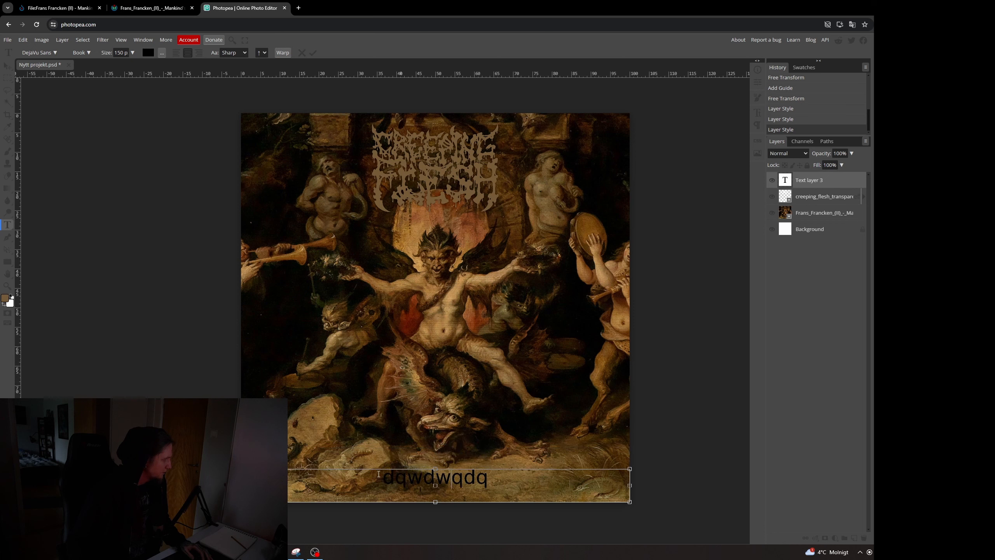
Recolor all the placeholder text to the brown #745a37 sampled from the logo and deselect it.
{"action": "key", "text": "ctrl+a"}
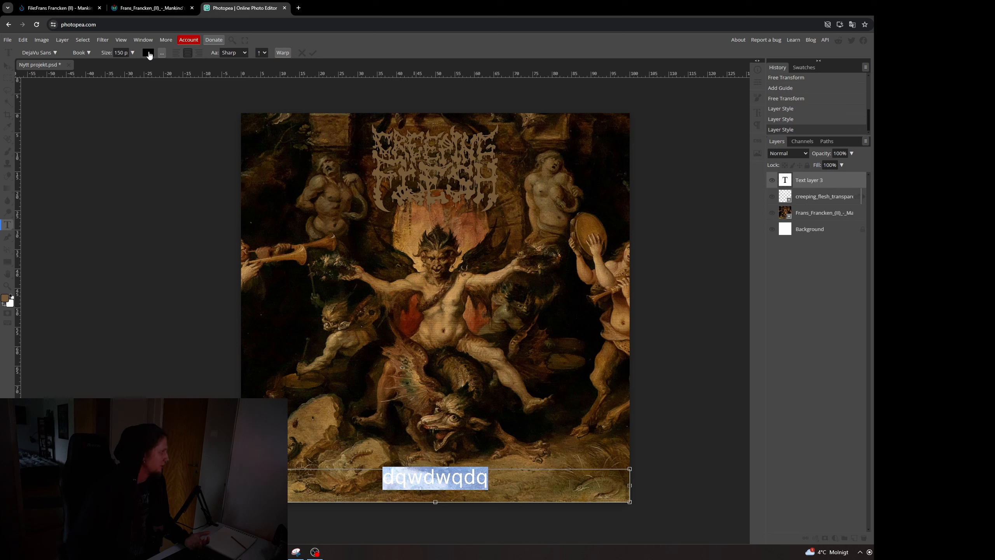
{"action": "left_click", "coordinate": [149, 53]}
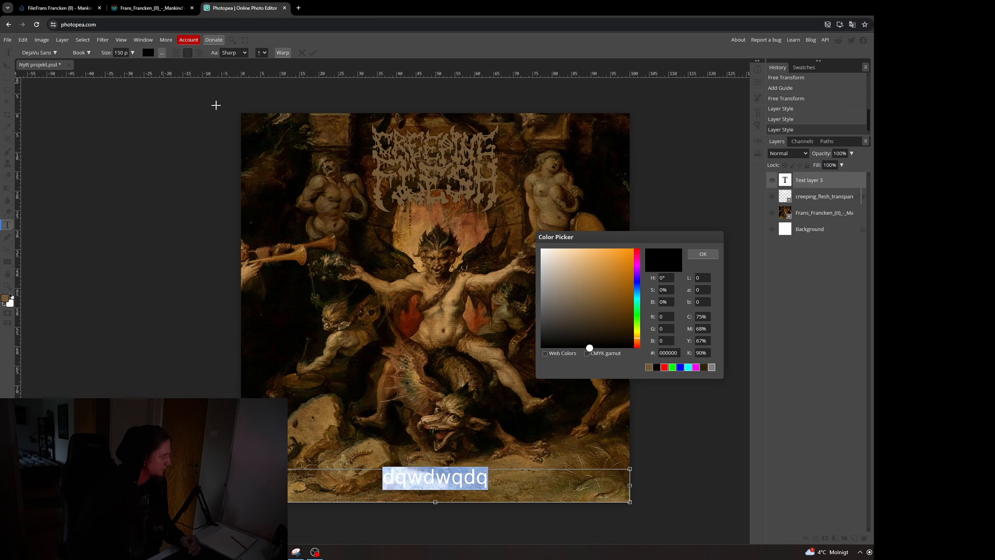
{"action": "left_click", "coordinate": [468, 192]}
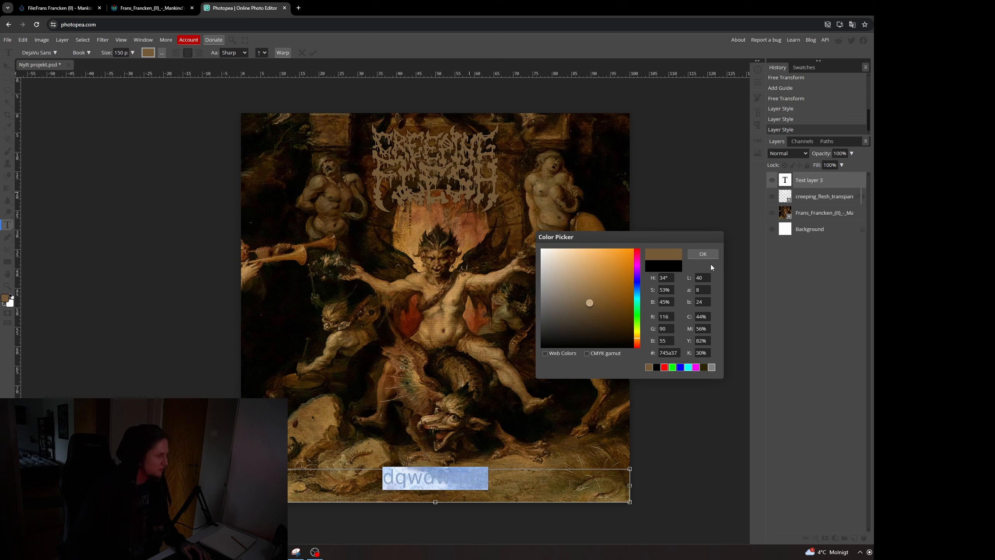
{"action": "left_click", "coordinate": [703, 254]}
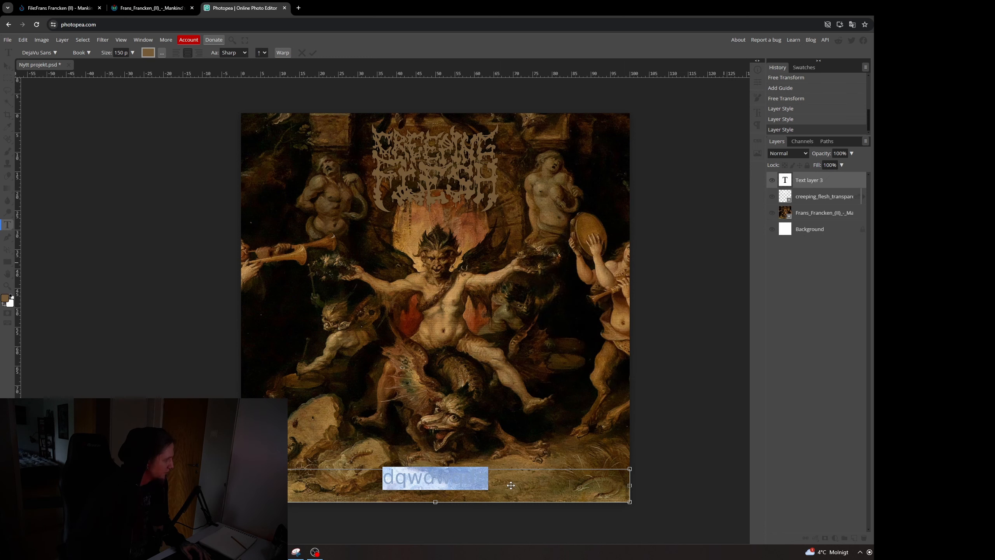
{"action": "left_click", "coordinate": [493, 480]}
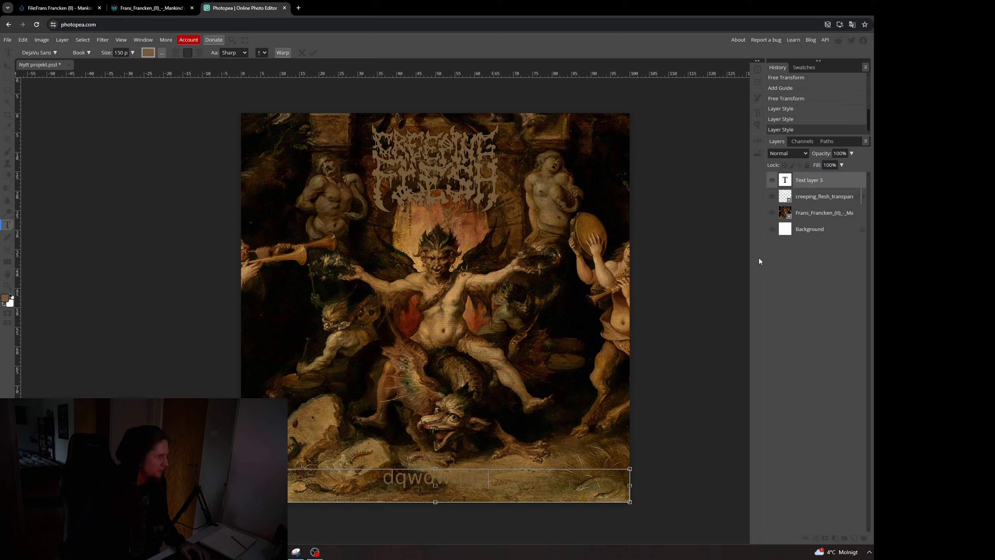
Copy the Creeping Flesh logo's layer style onto the placeholder text layer and review the text's blending options.
{"action": "right_click", "coordinate": [820, 198]}
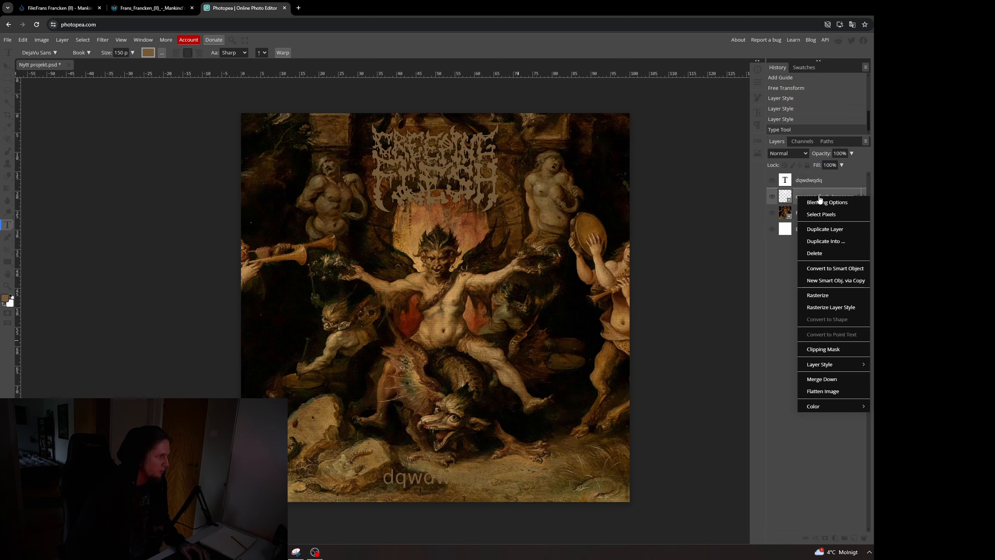
{"action": "mouse_move", "coordinate": [842, 365]}
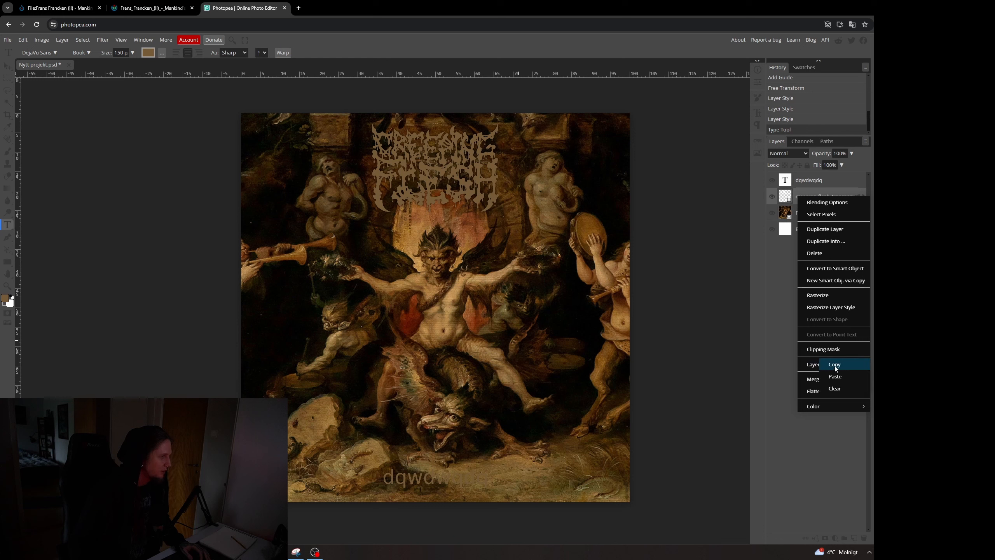
{"action": "left_click", "coordinate": [834, 364]}
{"action": "right_click", "coordinate": [824, 182]}
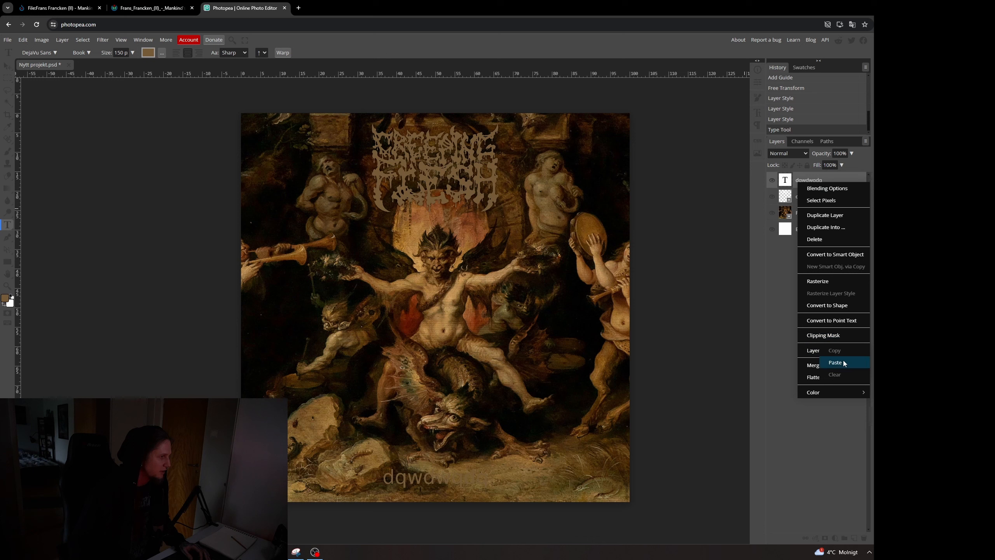
{"action": "left_click", "coordinate": [843, 363]}
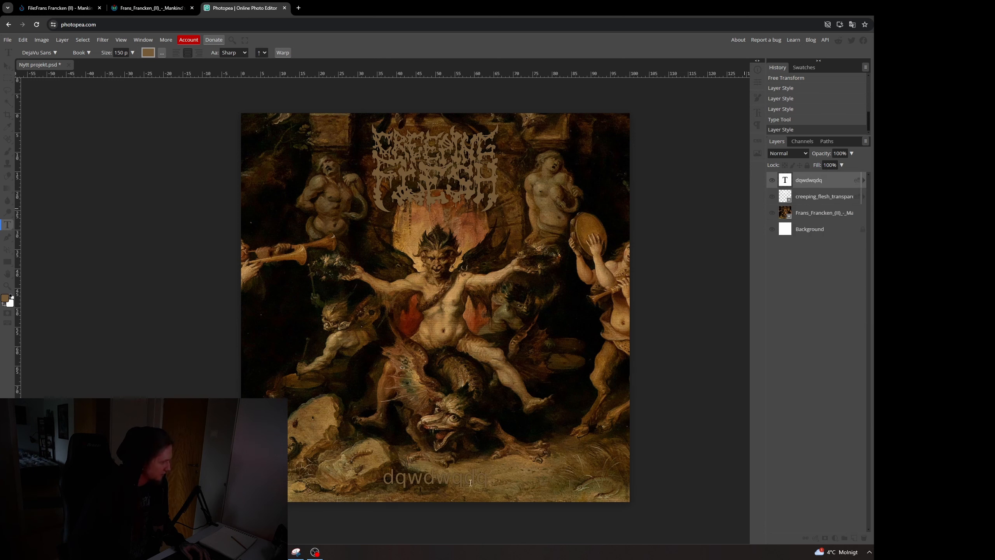
{"action": "right_click", "coordinate": [839, 183]}
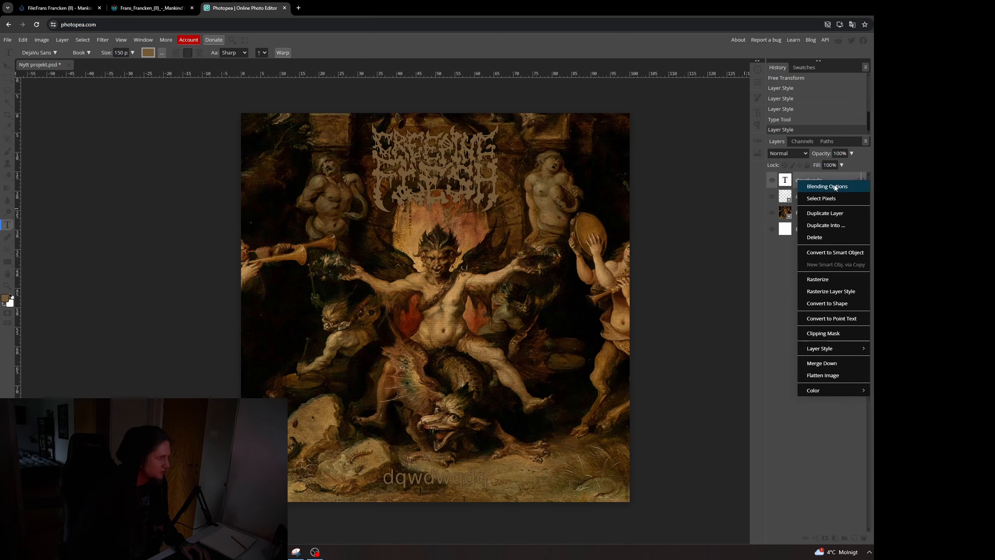
{"action": "left_click", "coordinate": [834, 186]}
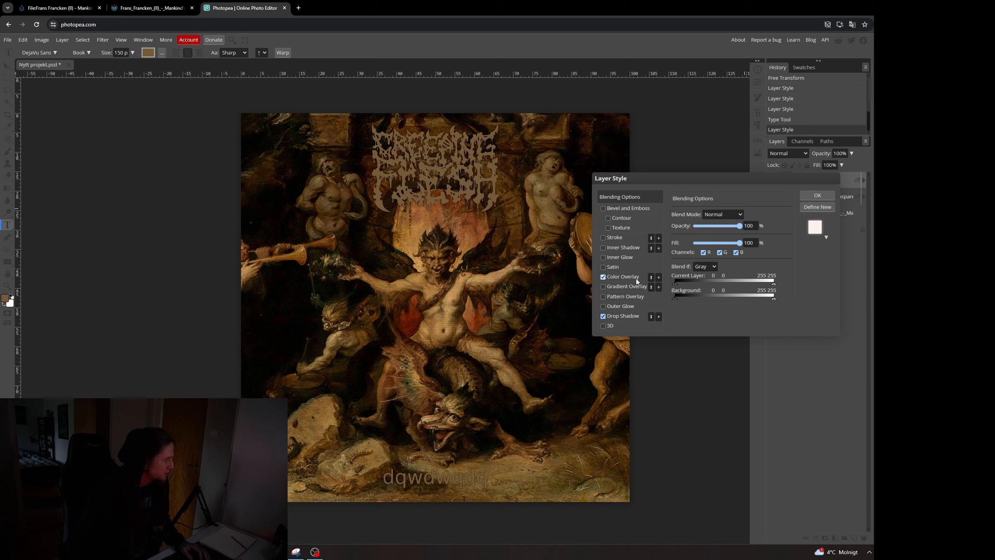
{"action": "left_click", "coordinate": [815, 195]}
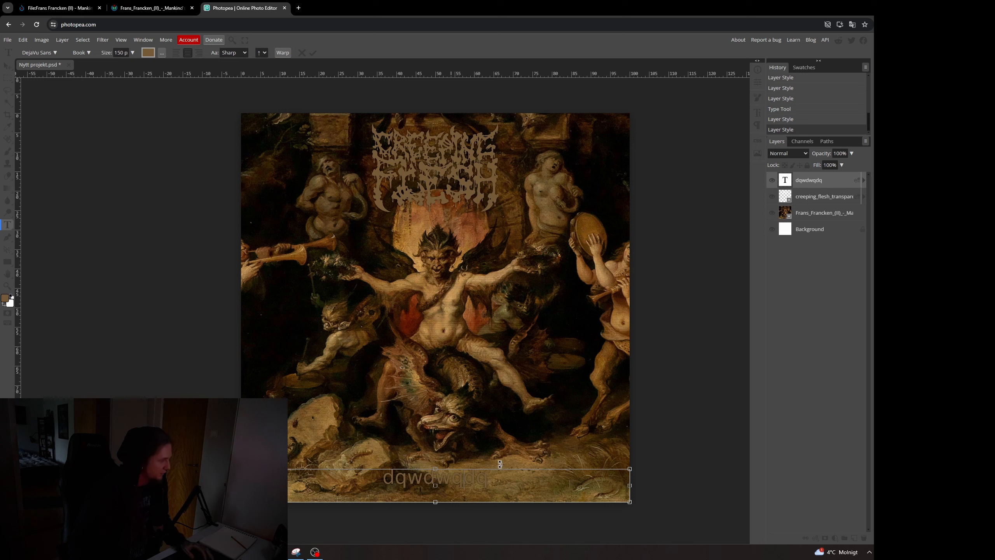
{"action": "left_click_drag", "start_coordinate": [494, 480], "coordinate": [380, 479]}
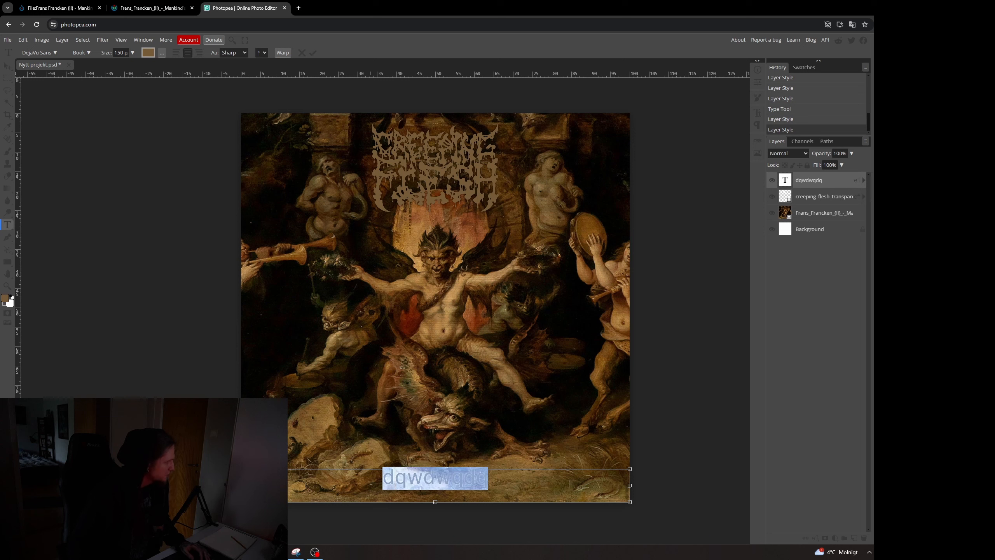
{"action": "left_click", "coordinate": [50, 53]}
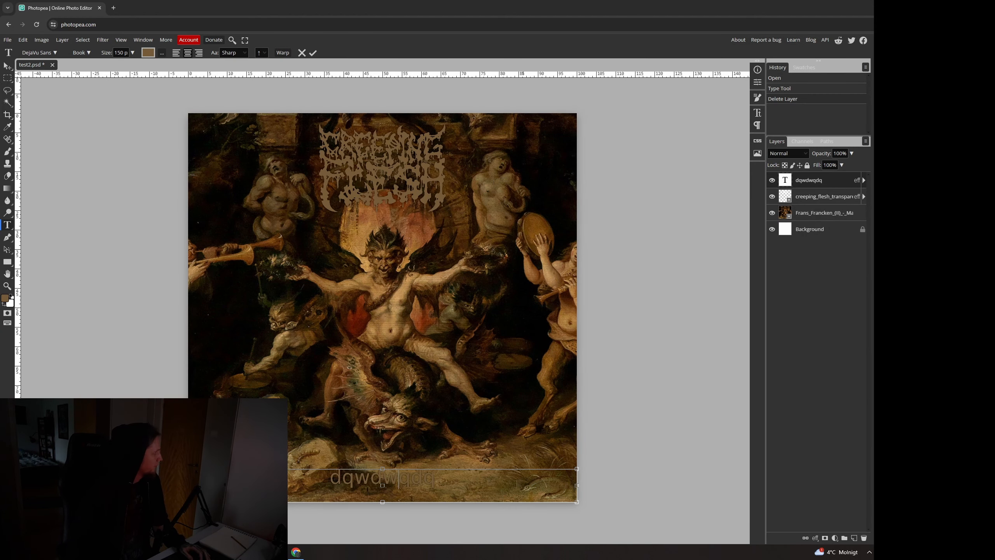
{"action": "left_click", "coordinate": [143, 39]}
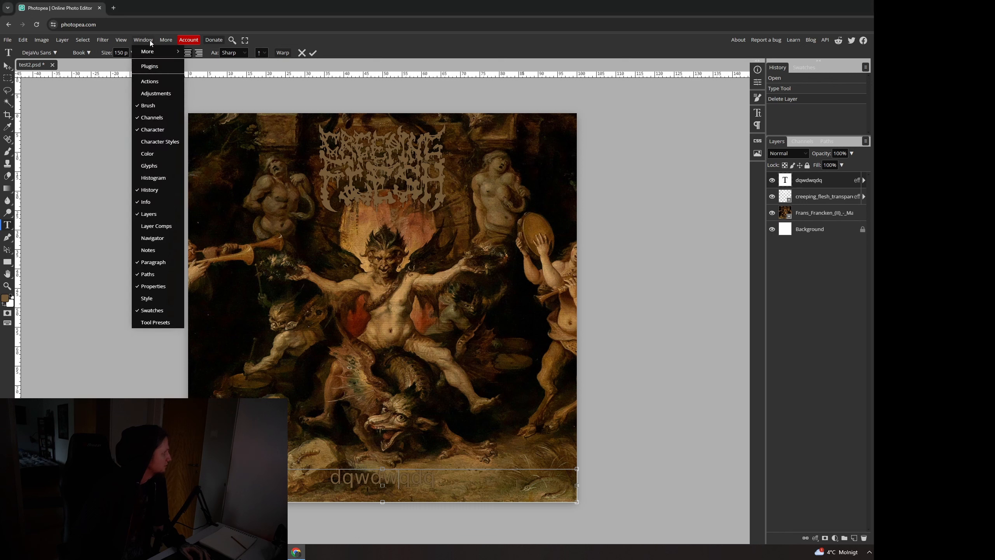
{"action": "mouse_move", "coordinate": [173, 40]}
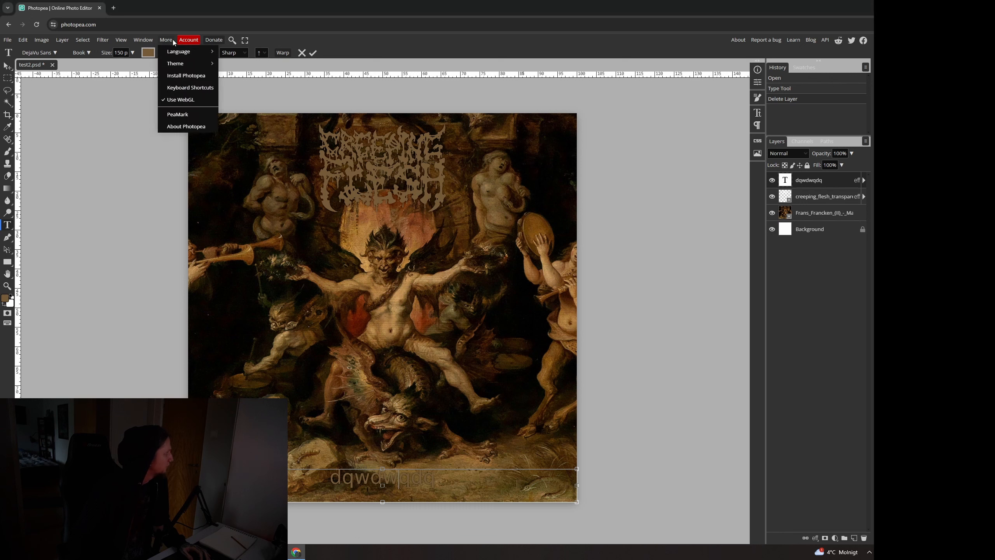
{"action": "mouse_move", "coordinate": [179, 65]}
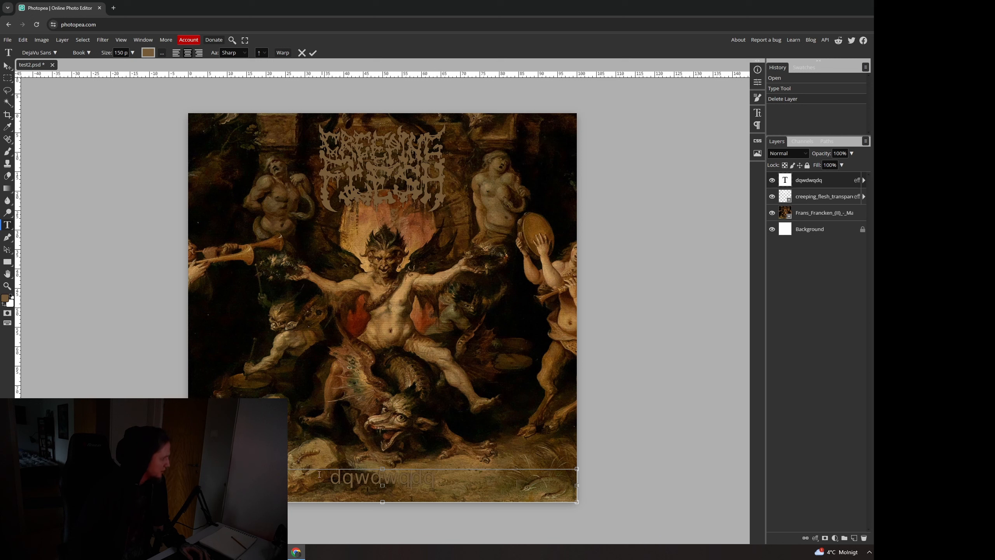
Select the placeholder text and set its font to Dearest.
{"action": "double_click", "coordinate": [341, 487]}
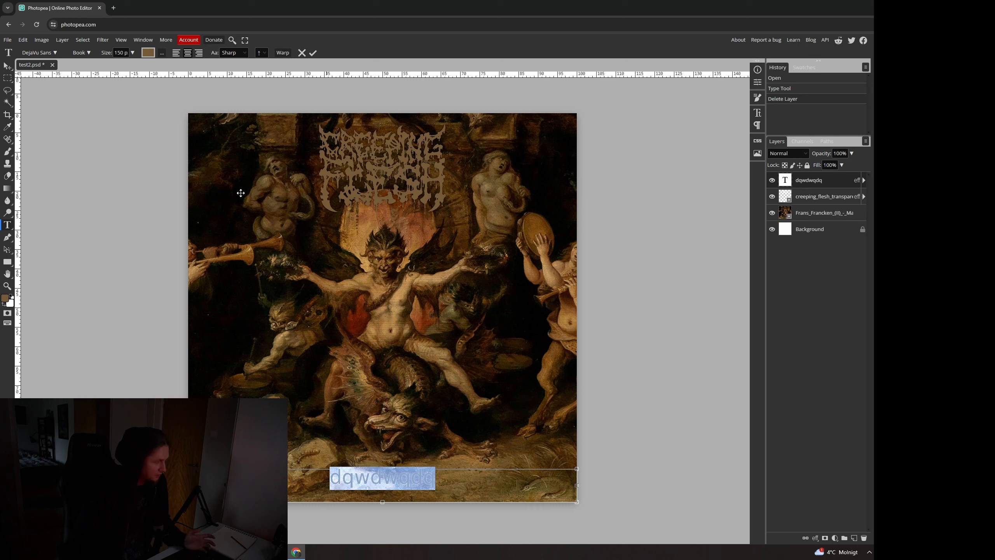
{"action": "left_click", "coordinate": [52, 52]}
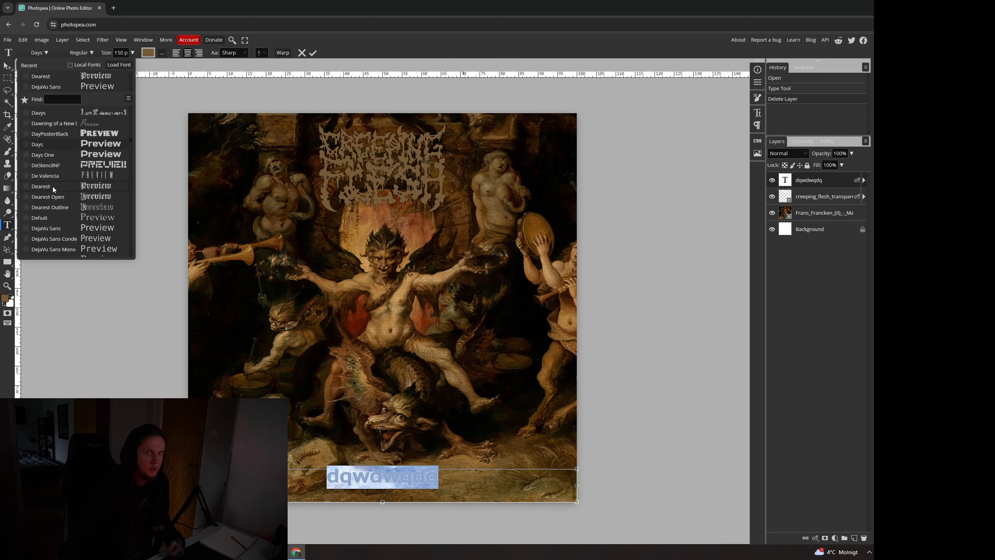
{"action": "left_click", "coordinate": [53, 186]}
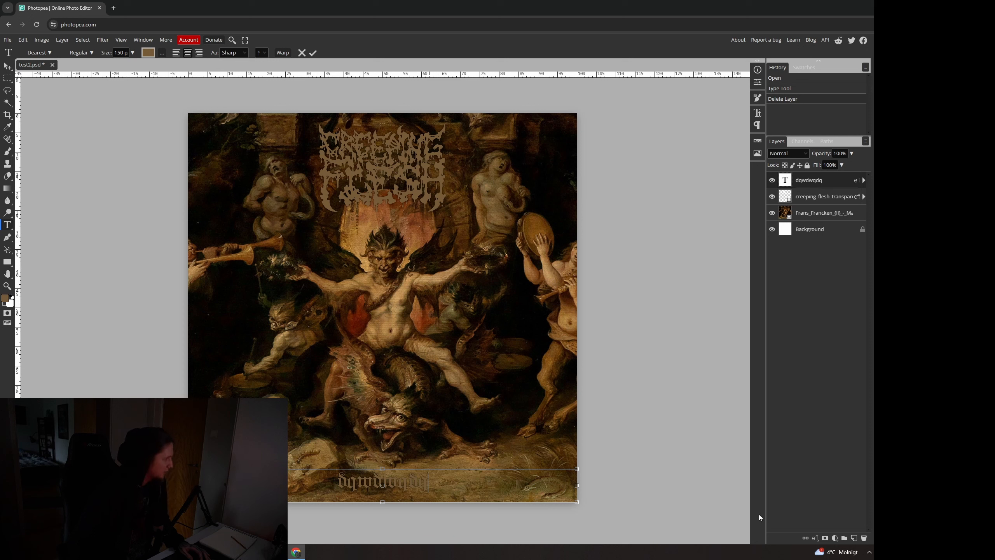
Replace the placeholder text with the title "Mankinds Eternal Dilemma" and finish editing it.
{"action": "left_click_drag", "start_coordinate": [428, 484], "coordinate": [330, 473]}
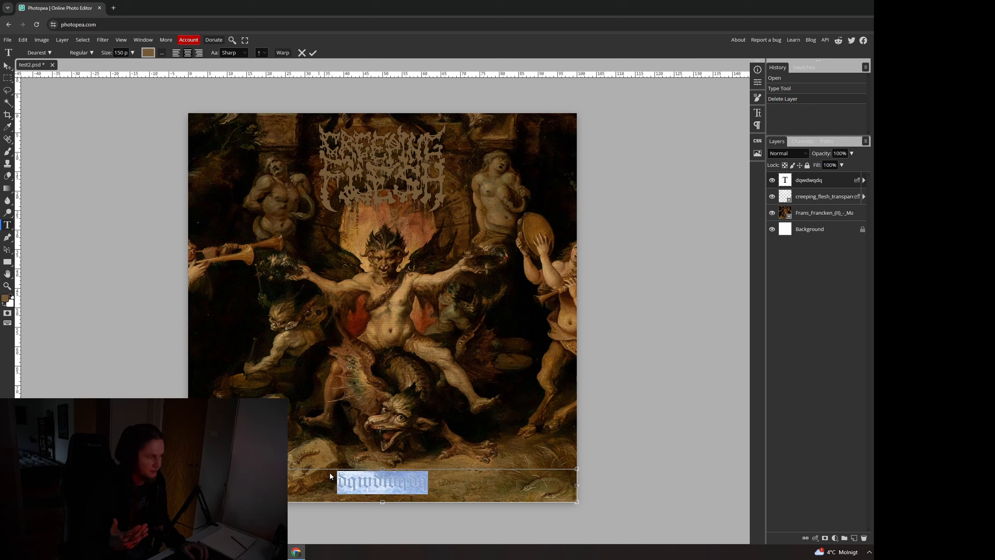
{"action": "type", "text": "Mankind"}
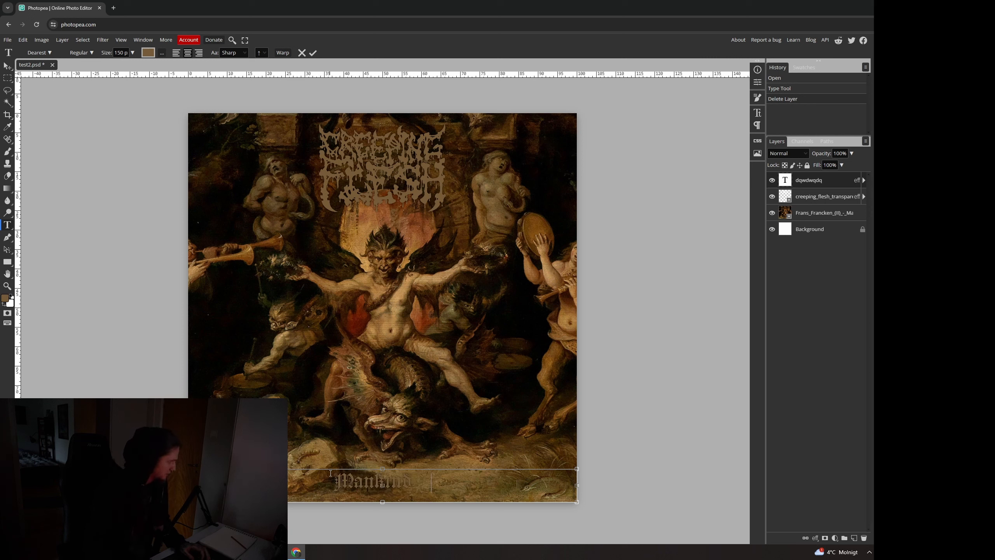
{"action": "key", "text": "BackSpace"}
{"action": "type", "text": "s Ete"}
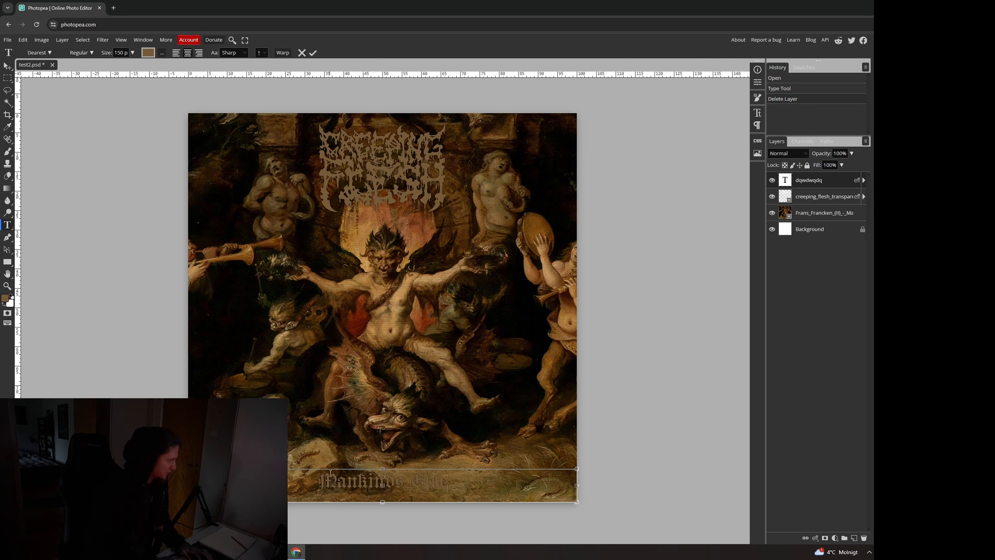
{"action": "type", "text": "rnal Dooemma"}
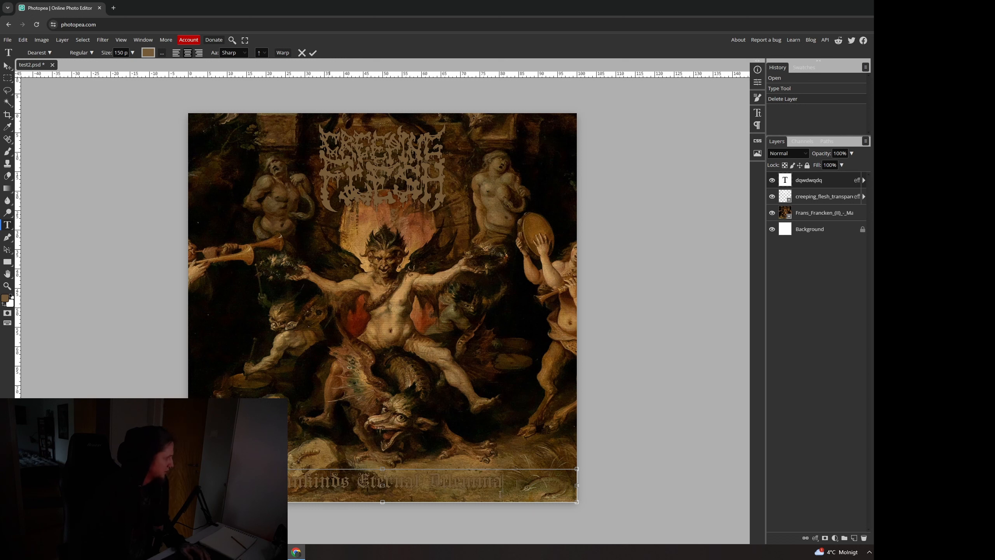
{"action": "left_click", "coordinate": [8, 66]}
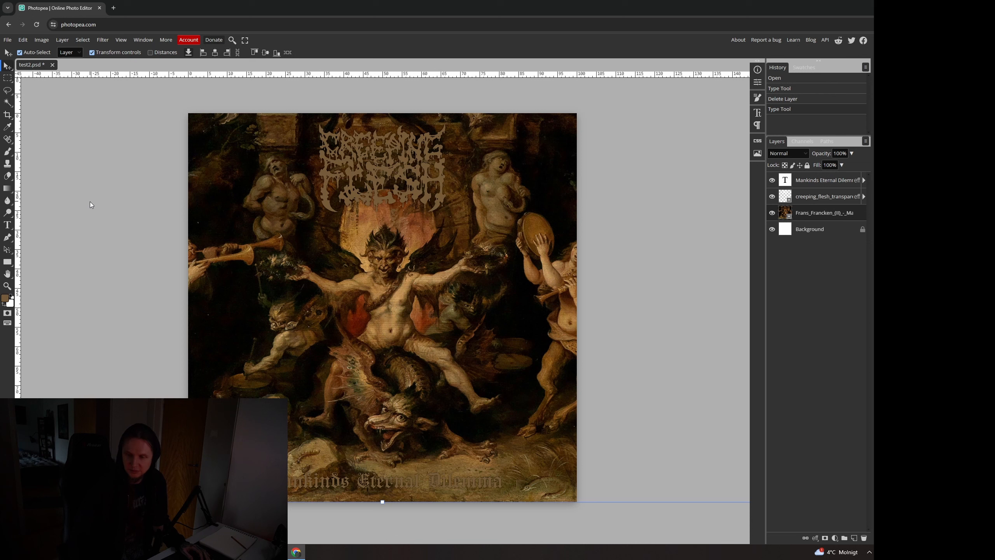
Lighten the title text layer's Color Overlay to #a4845a.
{"action": "key", "text": "t"}
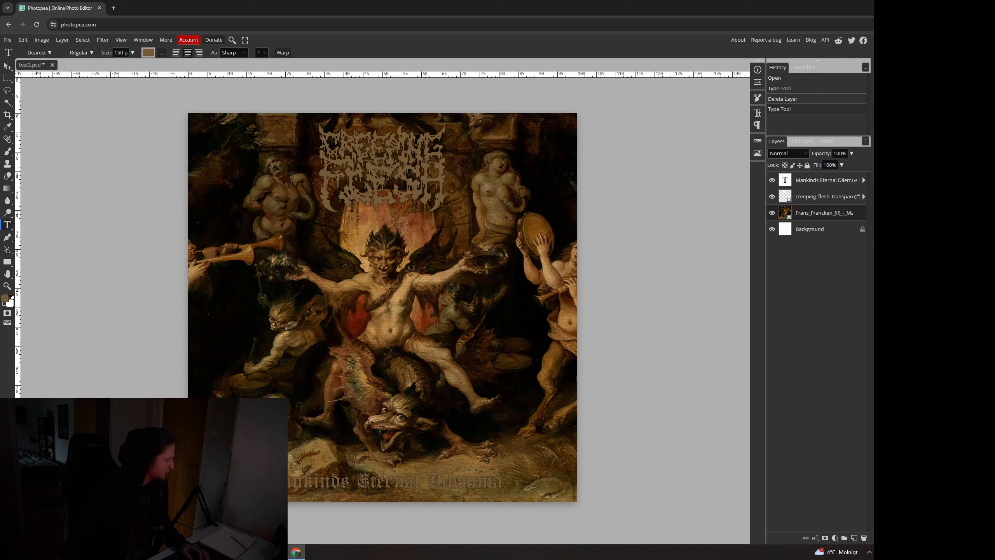
{"action": "left_click", "coordinate": [470, 481]}
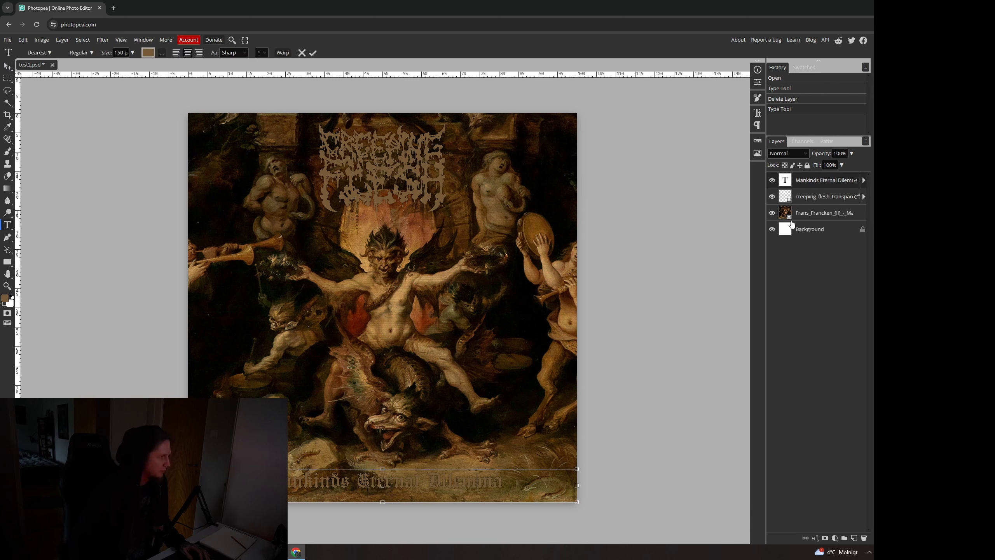
{"action": "left_click", "coordinate": [816, 183]}
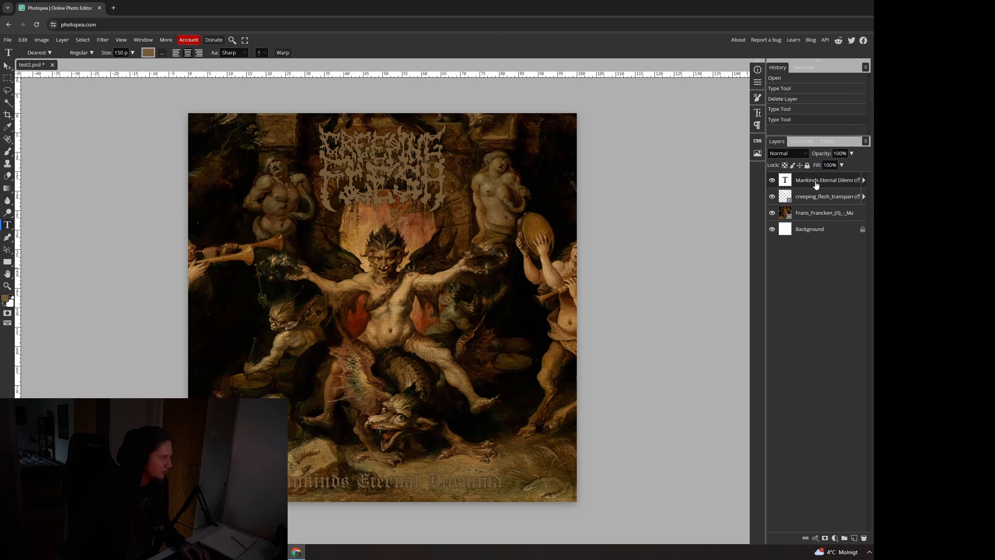
{"action": "right_click", "coordinate": [816, 183]}
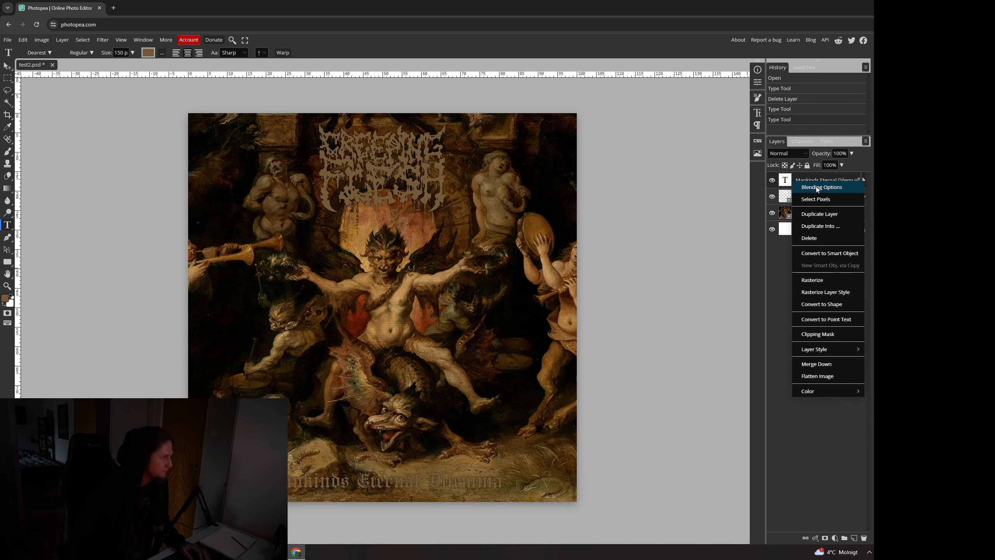
{"action": "left_click", "coordinate": [816, 186]}
{"action": "left_click_drag", "start_coordinate": [229, 101], "coordinate": [713, 183]}
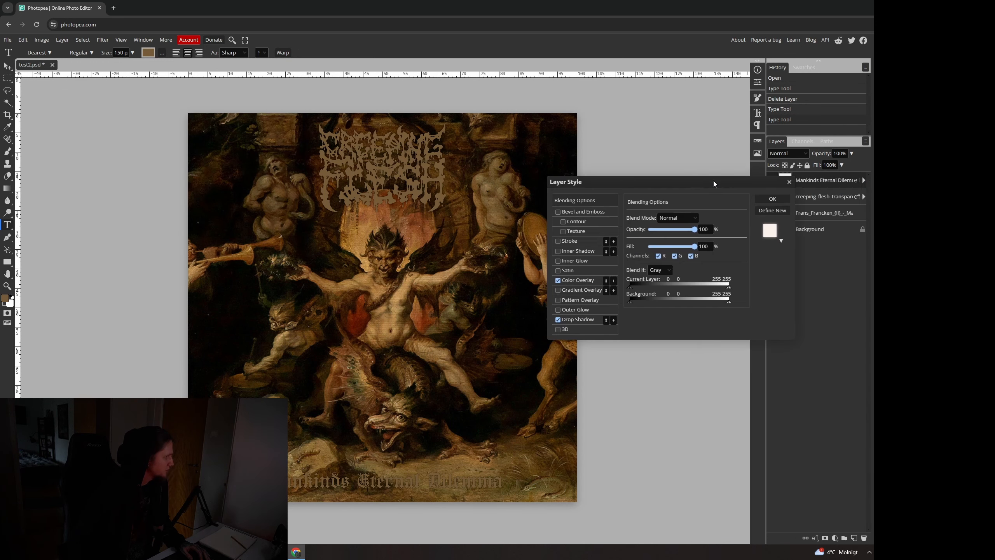
{"action": "left_click", "coordinate": [585, 279]}
{"action": "left_click", "coordinate": [725, 229]}
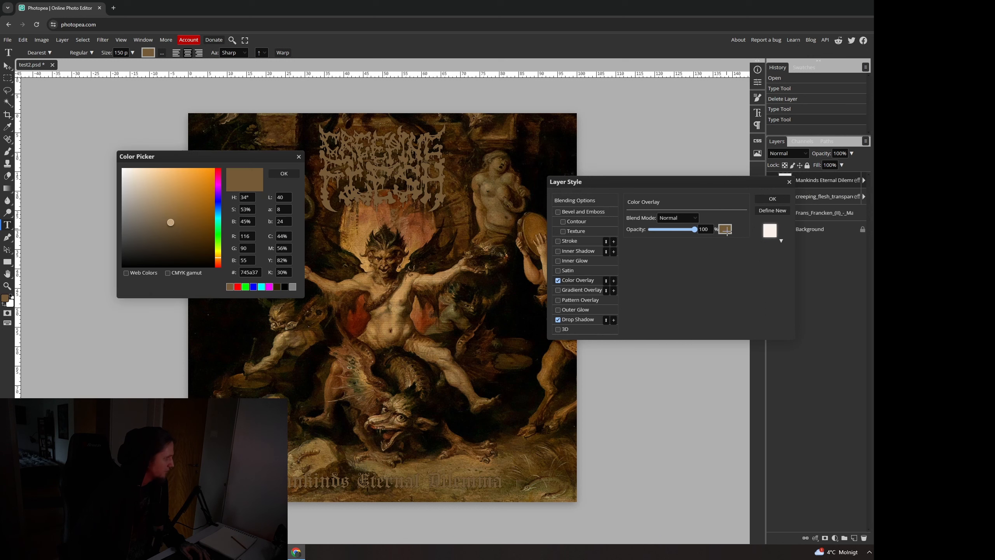
{"action": "left_click_drag", "start_coordinate": [171, 217], "coordinate": [165, 203]}
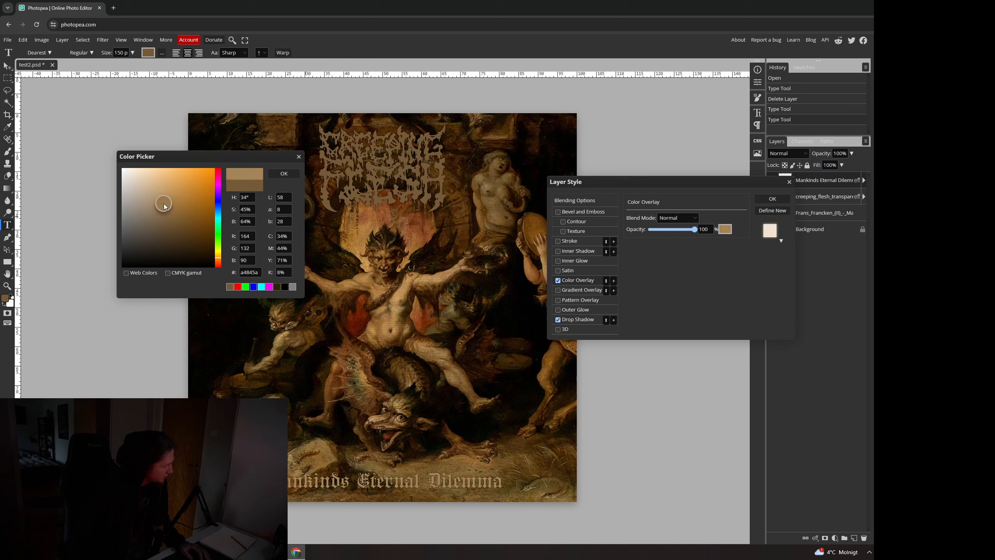
{"action": "left_click", "coordinate": [284, 173]}
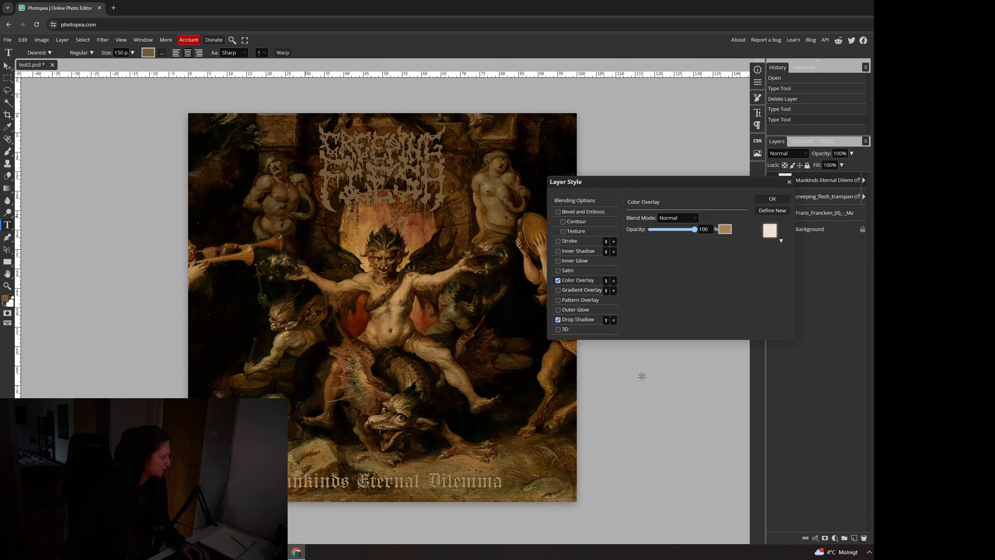
{"action": "left_click", "coordinate": [772, 199]}
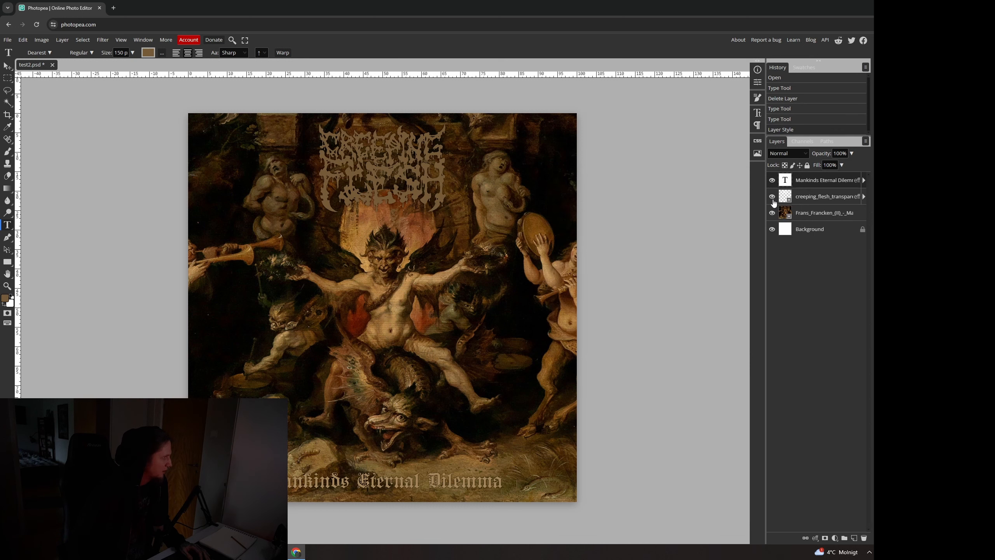
Copy the title text's layer style onto the Creeping Flesh logo layer.
{"action": "right_click", "coordinate": [817, 181]}
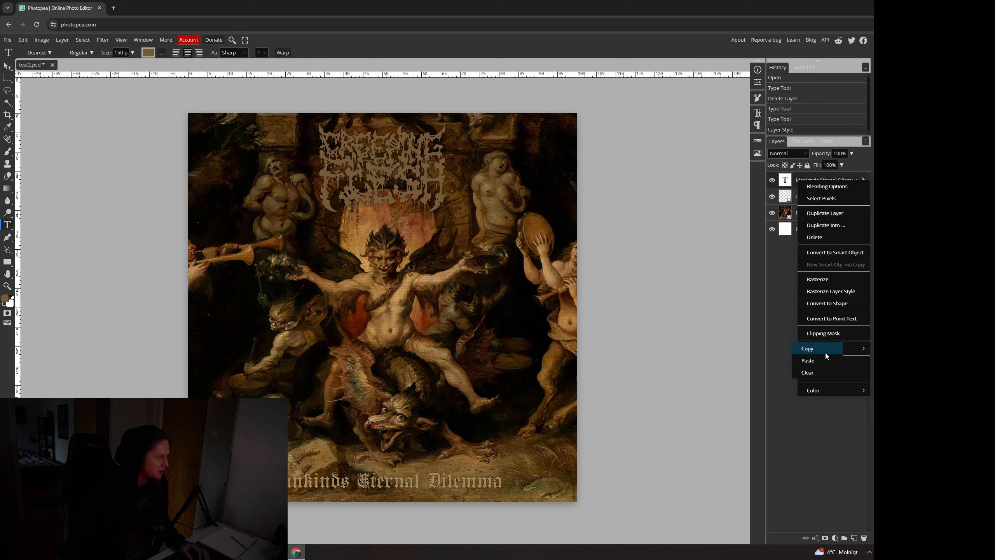
{"action": "left_click", "coordinate": [824, 350]}
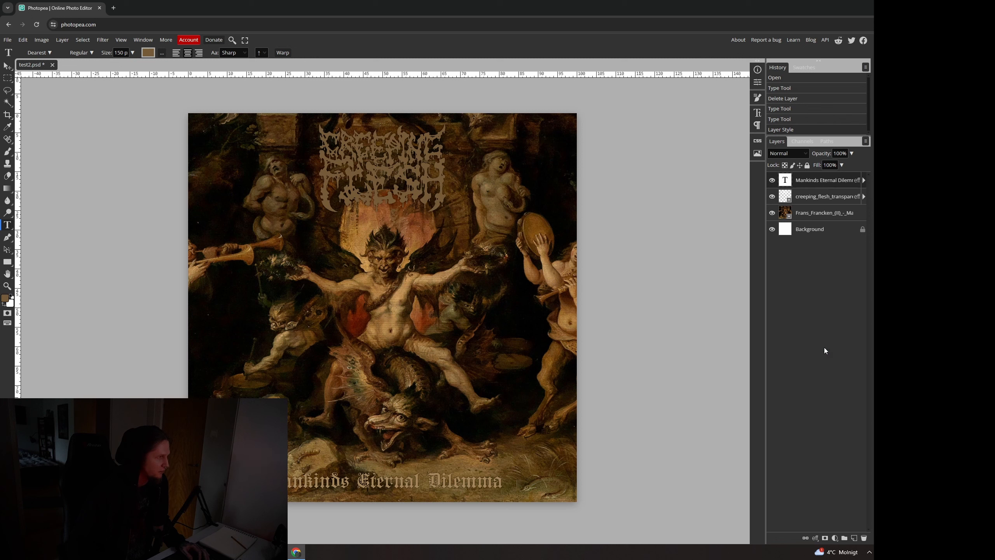
{"action": "right_click", "coordinate": [814, 201]}
{"action": "mouse_move", "coordinate": [846, 364]}
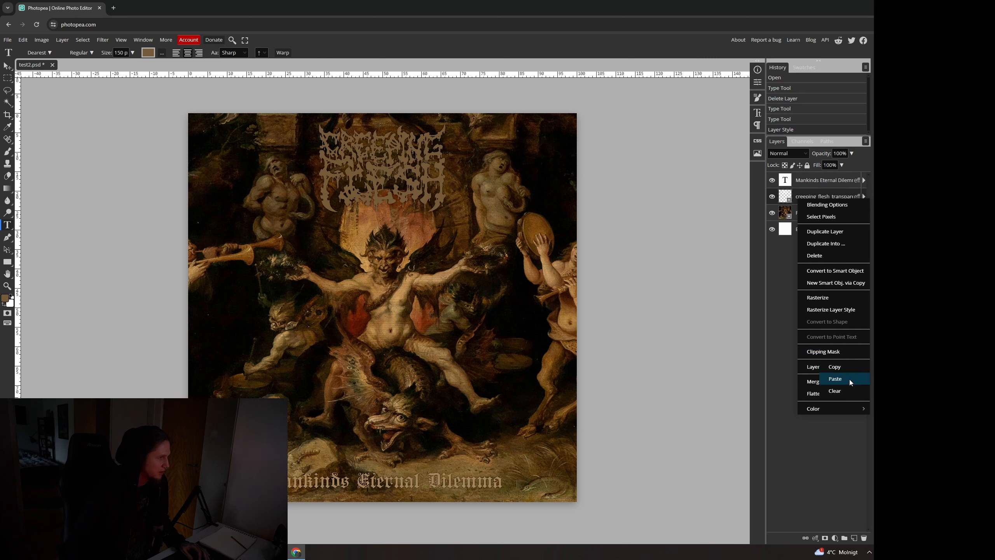
{"action": "left_click", "coordinate": [849, 380]}
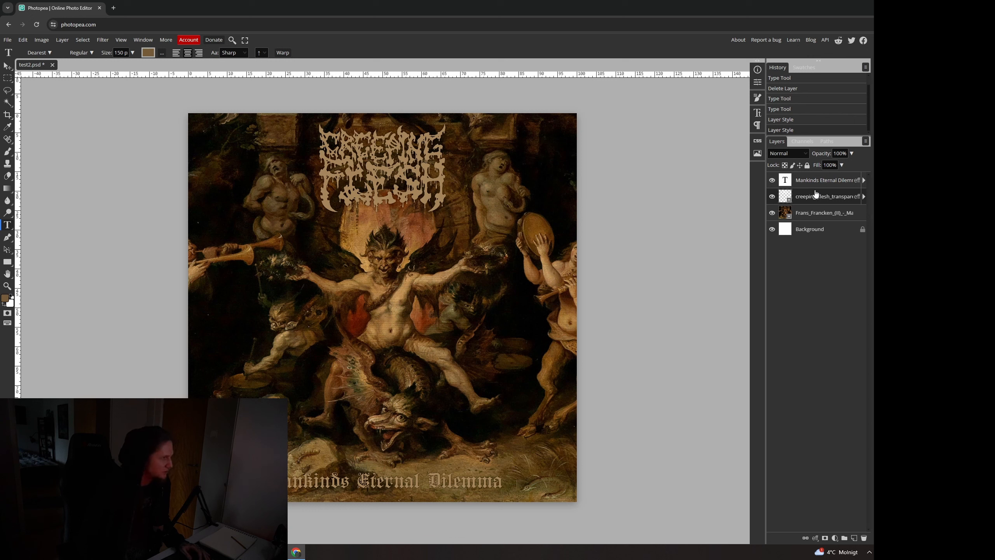
Undo the style pasted onto the logo and the title's lighter color overlay.
{"action": "key", "text": "ctrl+z"}
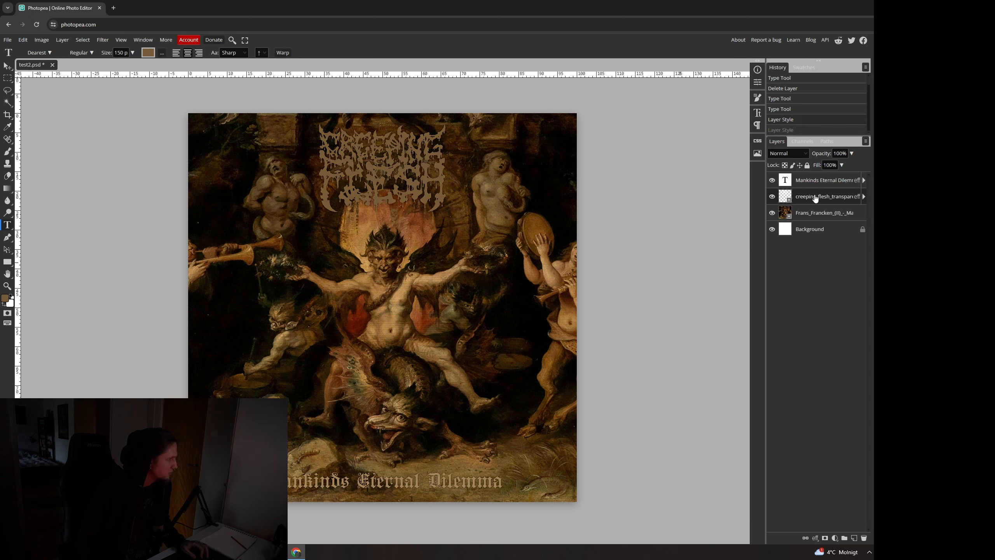
{"action": "key", "text": "ctrl+z"}
Change the title text layer's Color Overlay to a lighter tan based on a skin tone sampled from the central demon.
{"action": "right_click", "coordinate": [823, 183]}
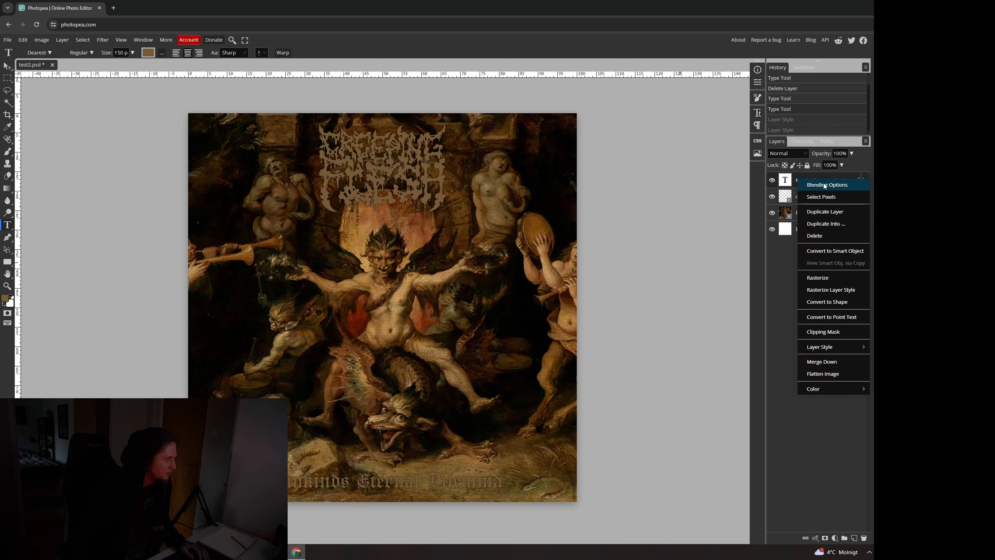
{"action": "left_click", "coordinate": [823, 182]}
{"action": "left_click", "coordinate": [583, 280]}
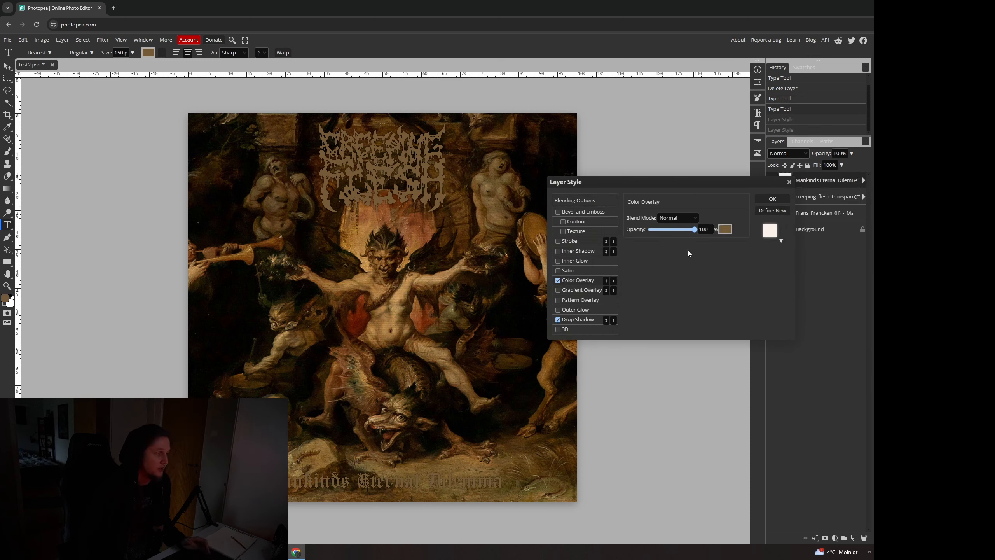
{"action": "left_click", "coordinate": [725, 229]}
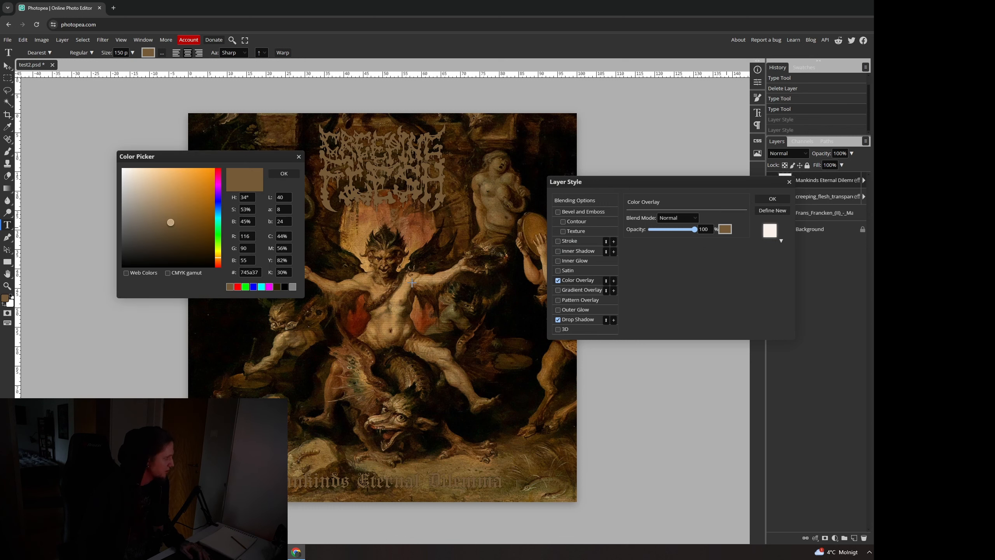
{"action": "left_click", "coordinate": [402, 289]}
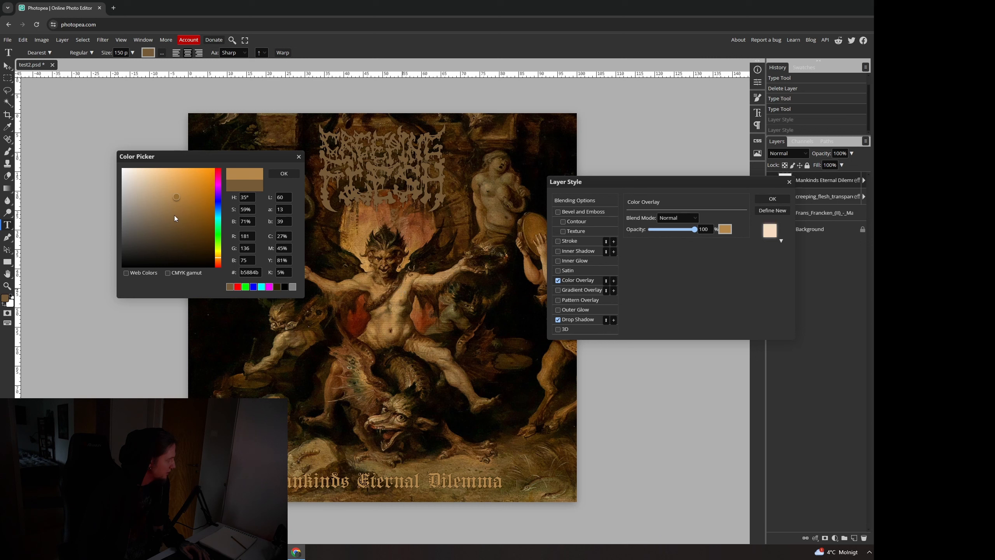
{"action": "left_click", "coordinate": [169, 196]}
{"action": "left_click", "coordinate": [280, 172]}
{"action": "left_click", "coordinate": [770, 198]}
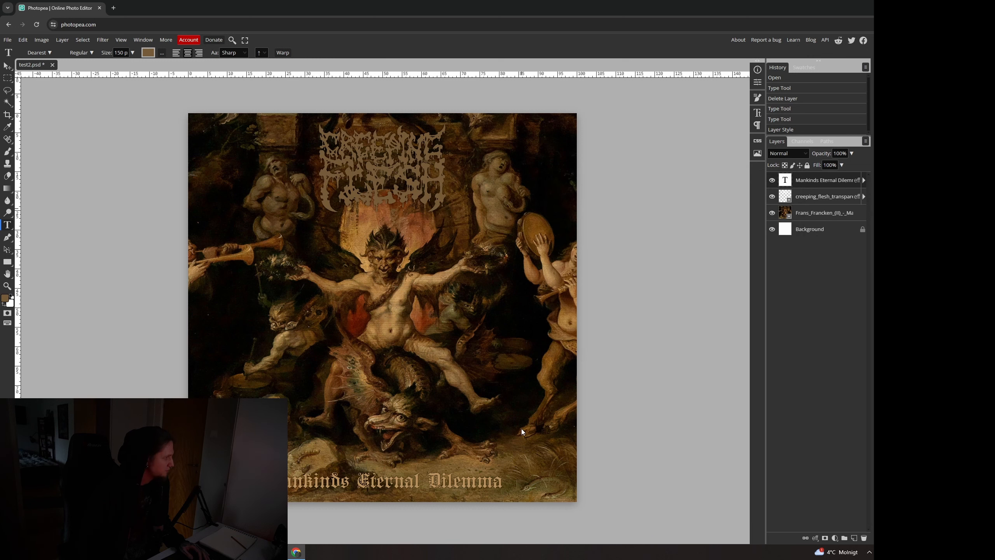
Copy the title text's layer style and paste it onto the Creeping Flesh logo layer.
{"action": "right_click", "coordinate": [816, 182]}
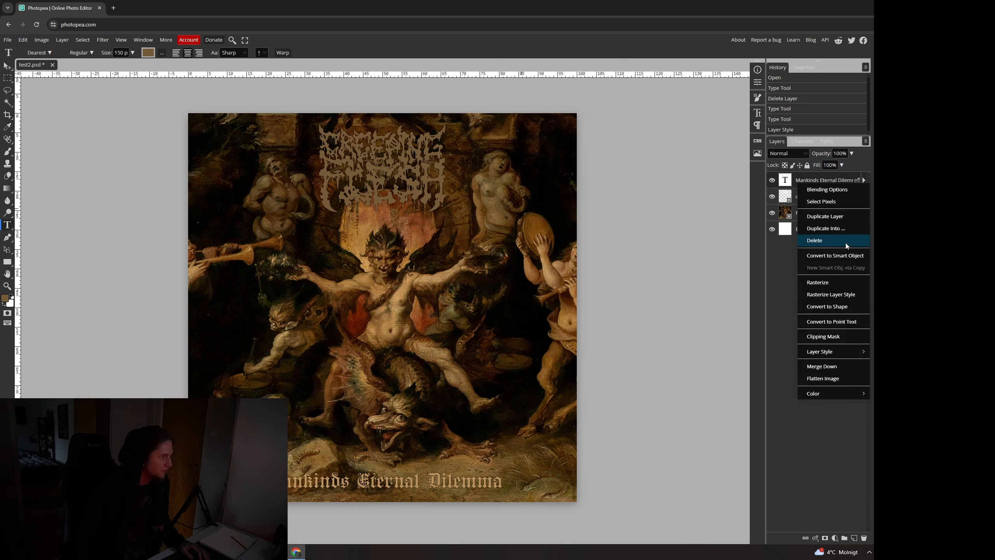
{"action": "left_click", "coordinate": [840, 352]}
{"action": "right_click", "coordinate": [801, 198]}
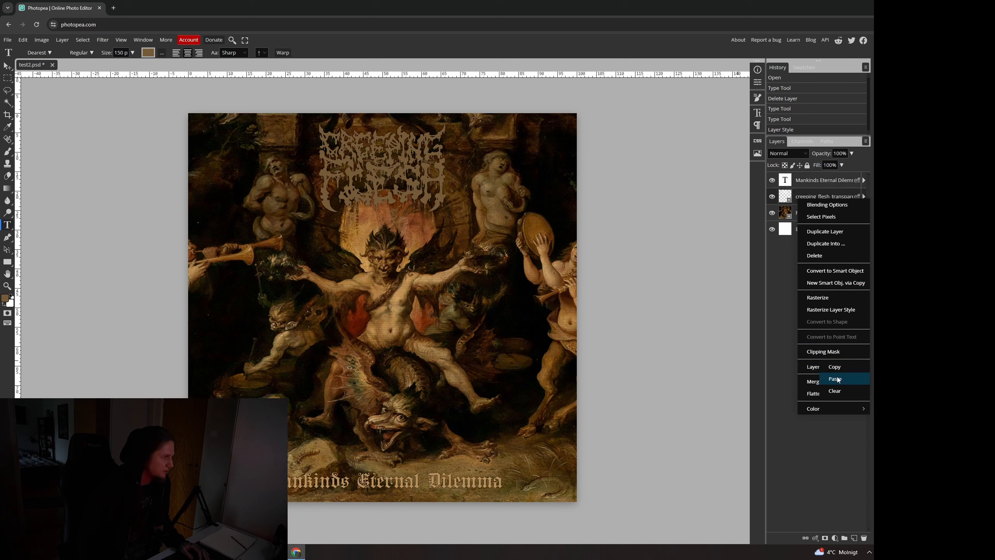
{"action": "left_click", "coordinate": [835, 379]}
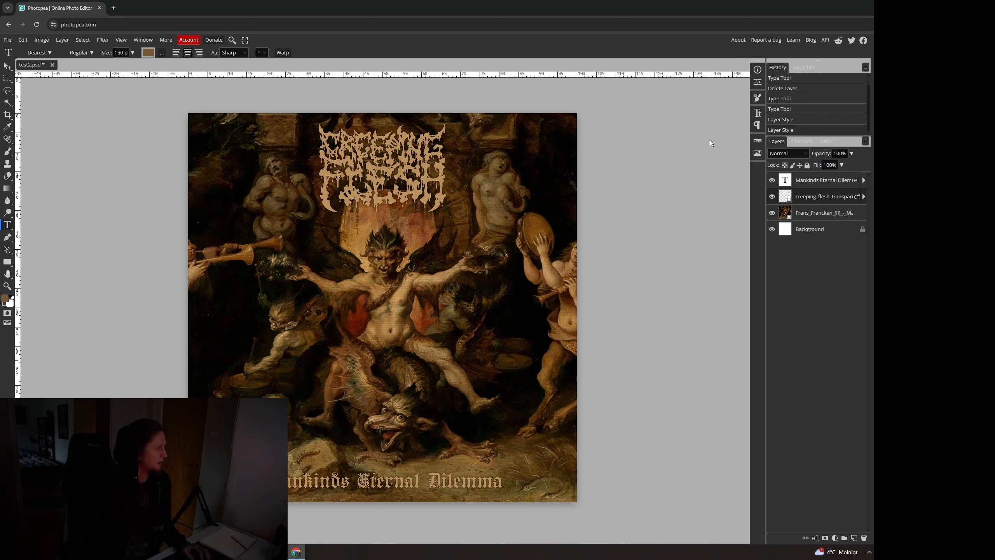
Select the whole canvas with a rectangular selection and contract it by 200 px, applied at the canvas bounds.
{"action": "left_click", "coordinate": [7, 78]}
{"action": "left_click_drag", "start_coordinate": [157, 108], "coordinate": [620, 516]}
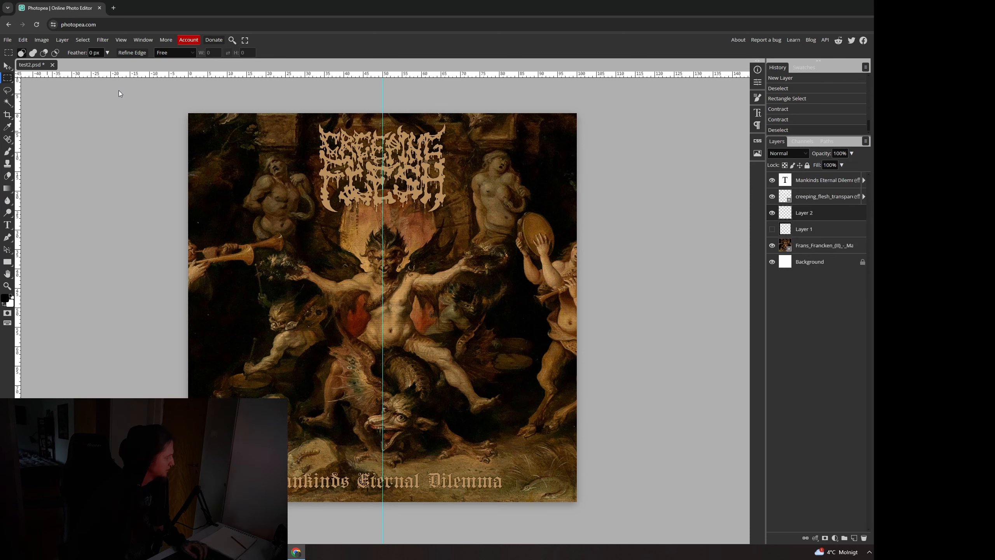
{"action": "left_click_drag", "start_coordinate": [188, 113], "coordinate": [592, 518]}
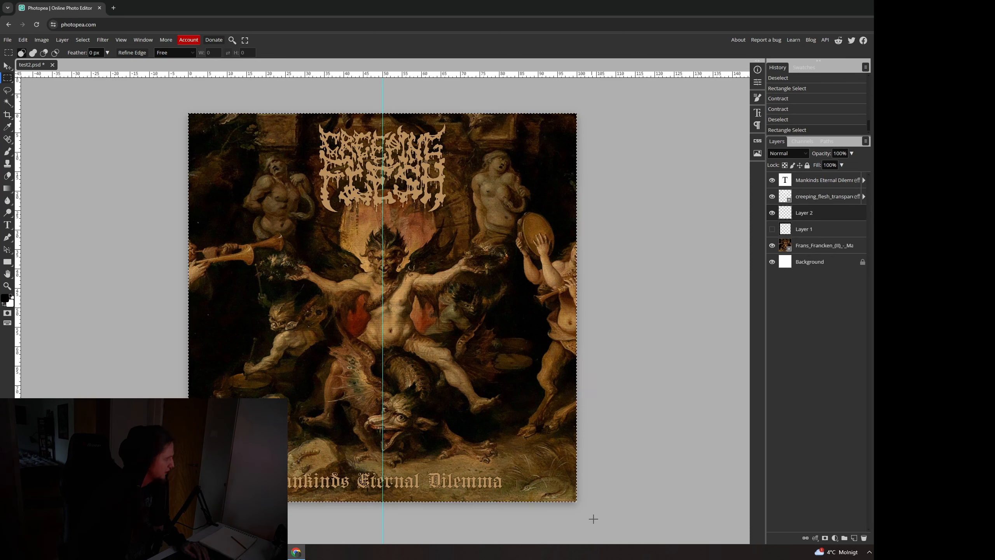
{"action": "left_click", "coordinate": [82, 39]}
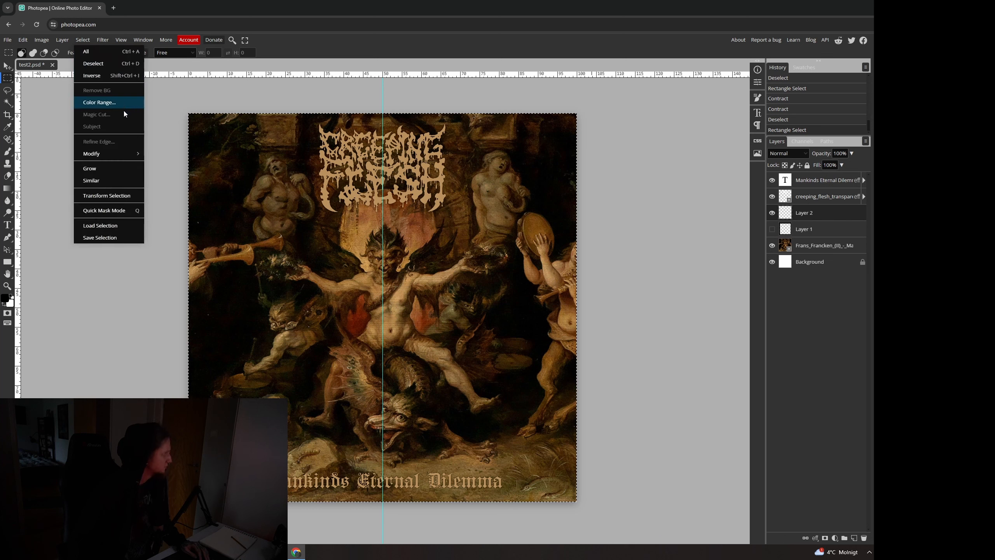
{"action": "mouse_move", "coordinate": [118, 155]}
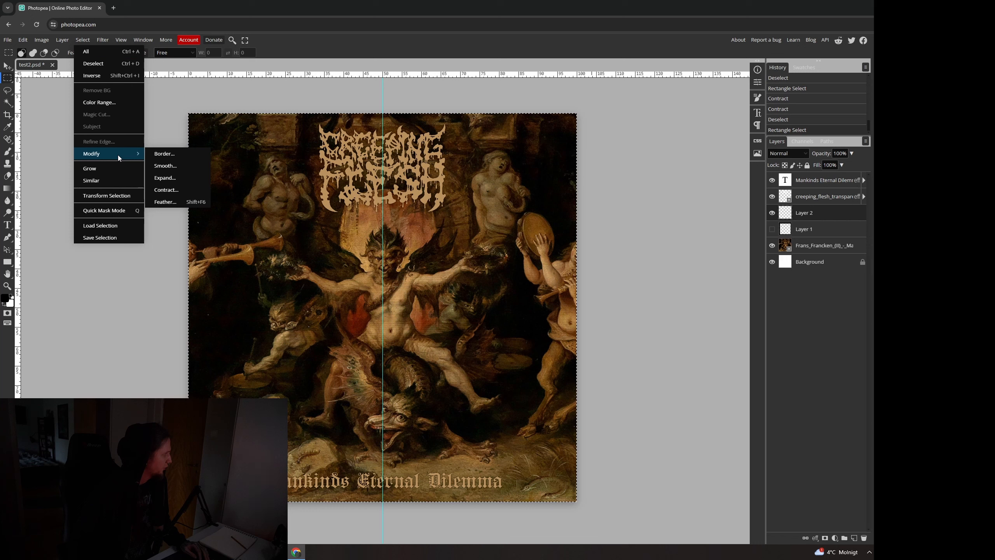
{"action": "left_click", "coordinate": [185, 190]}
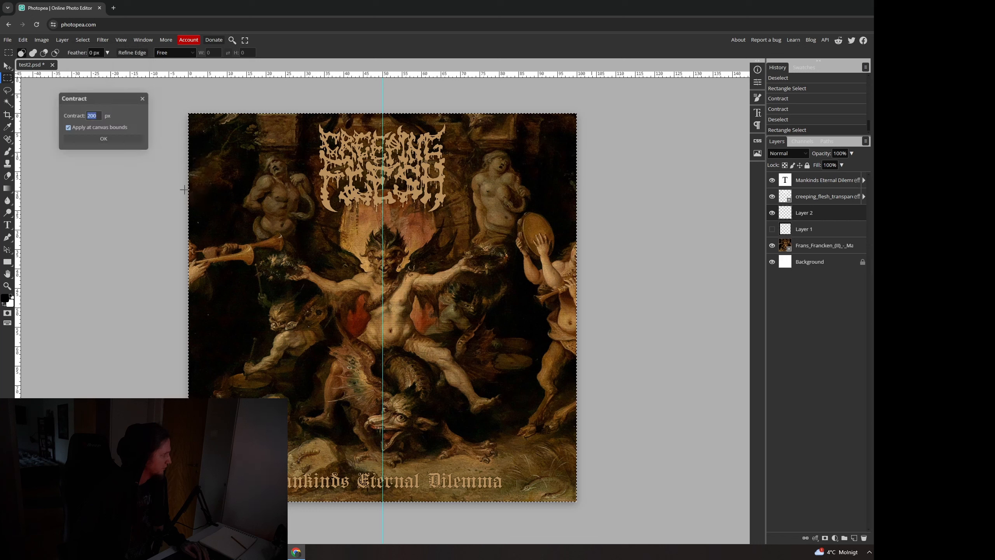
{"action": "left_click", "coordinate": [113, 139]}
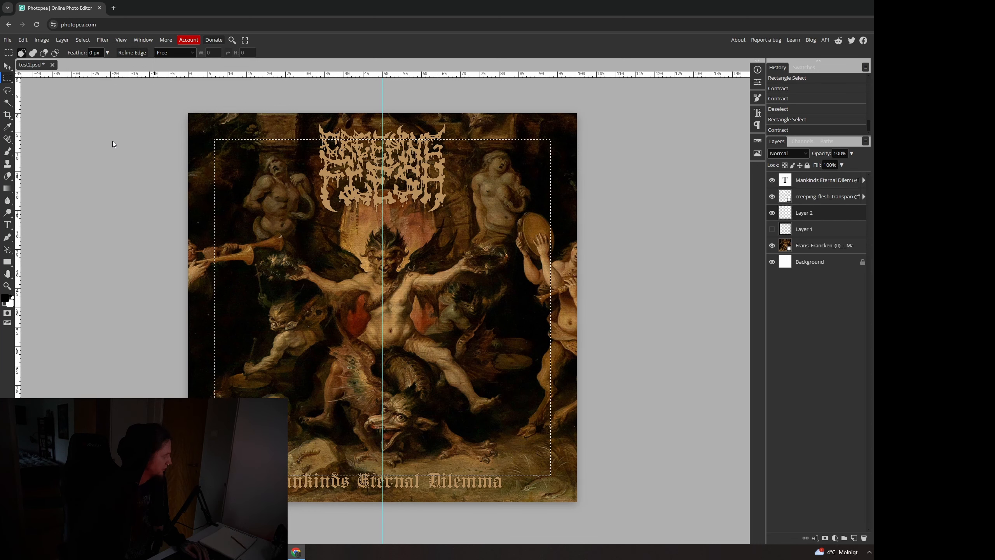
Invert the selection into a border around the canvas and feather it by 100 px.
{"action": "left_click", "coordinate": [84, 39]}
{"action": "left_click", "coordinate": [89, 75]}
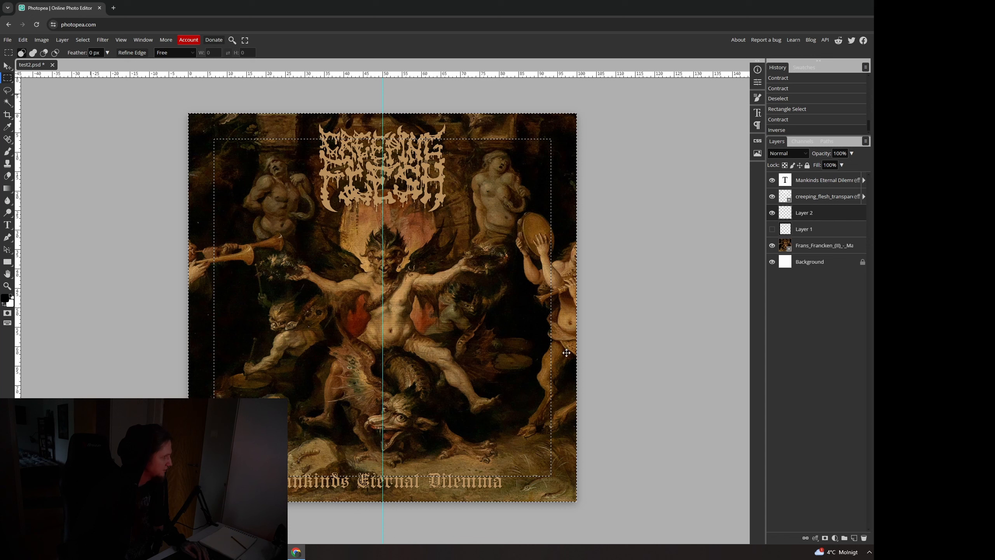
{"action": "left_click", "coordinate": [83, 40]}
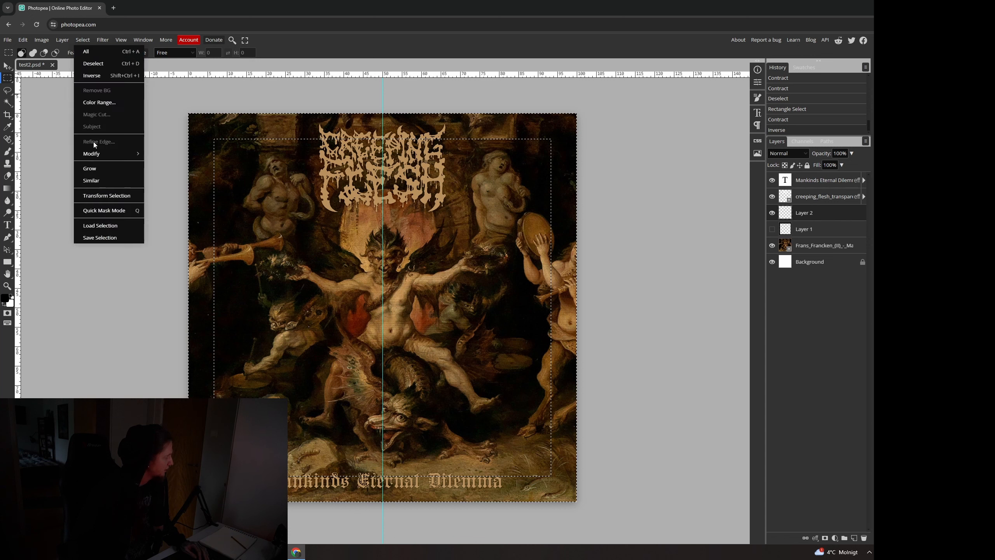
{"action": "mouse_move", "coordinate": [126, 154]}
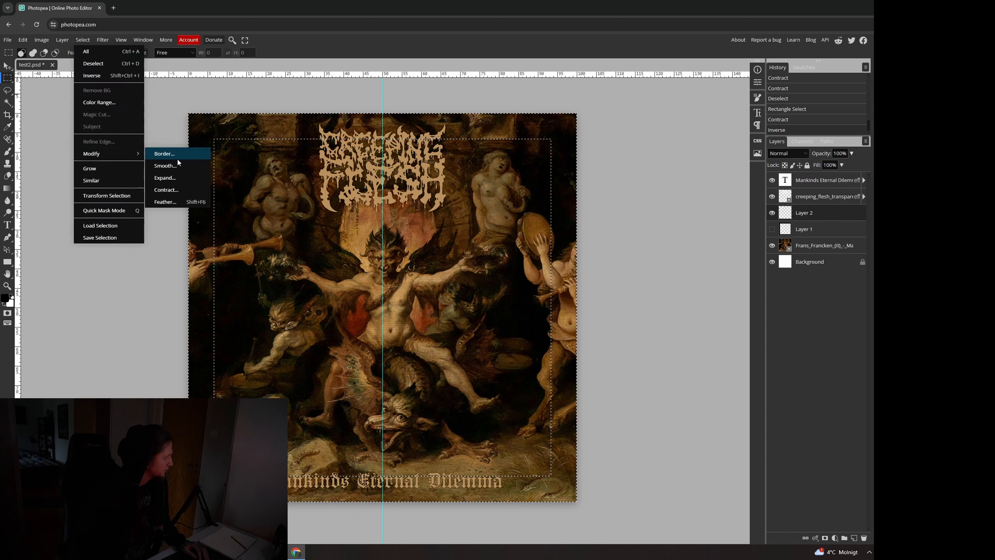
{"action": "left_click", "coordinate": [174, 201]}
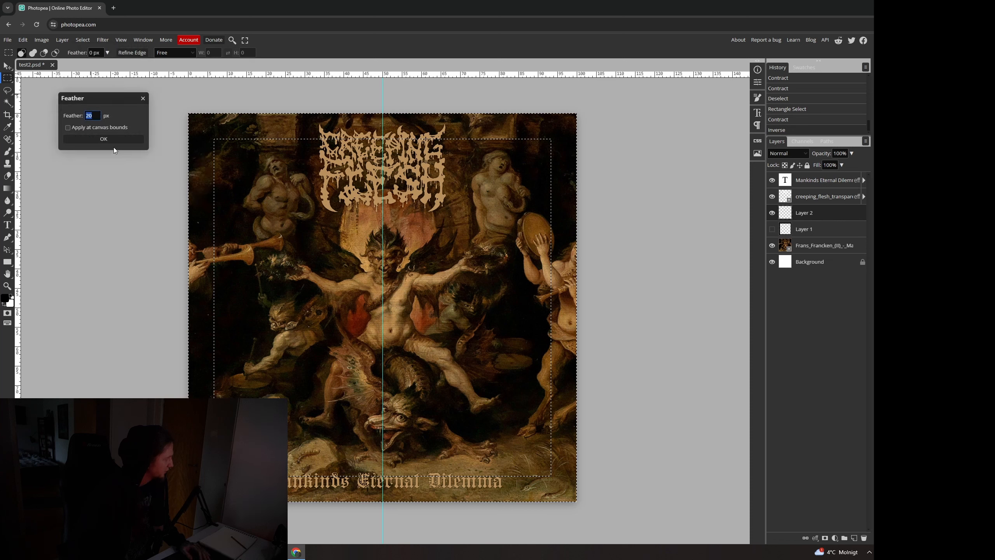
{"action": "type", "text": "100"}
{"action": "left_click", "coordinate": [105, 139]}
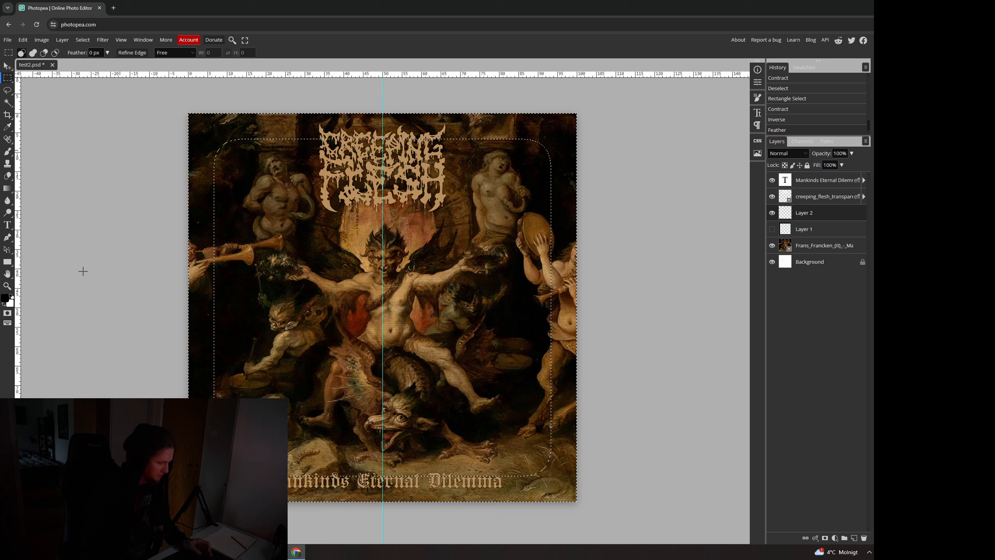
Fill the feathered border on Layer 2 with black, deselect, and lower that layer's opacity.
{"action": "key", "text": "alt"}
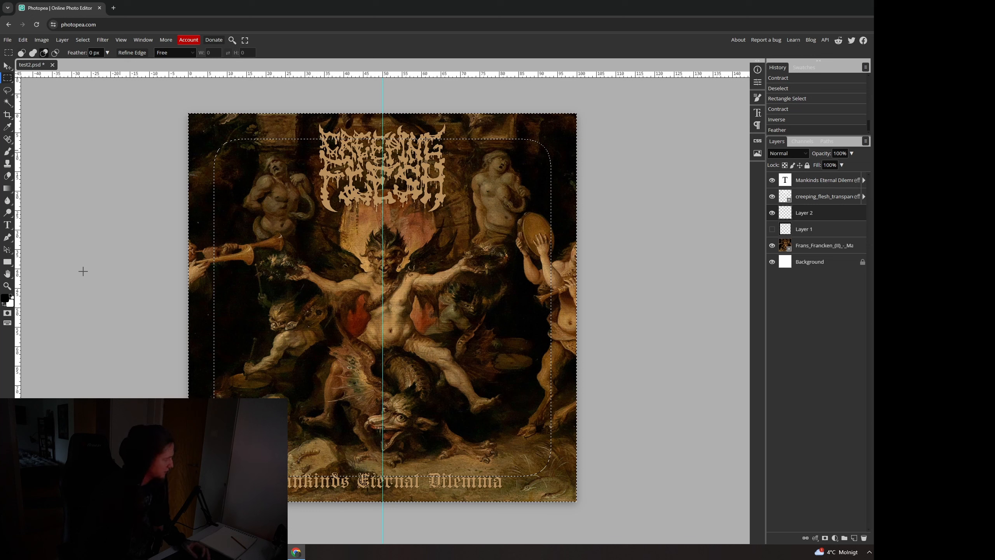
{"action": "key", "text": "alt+BackSpace"}
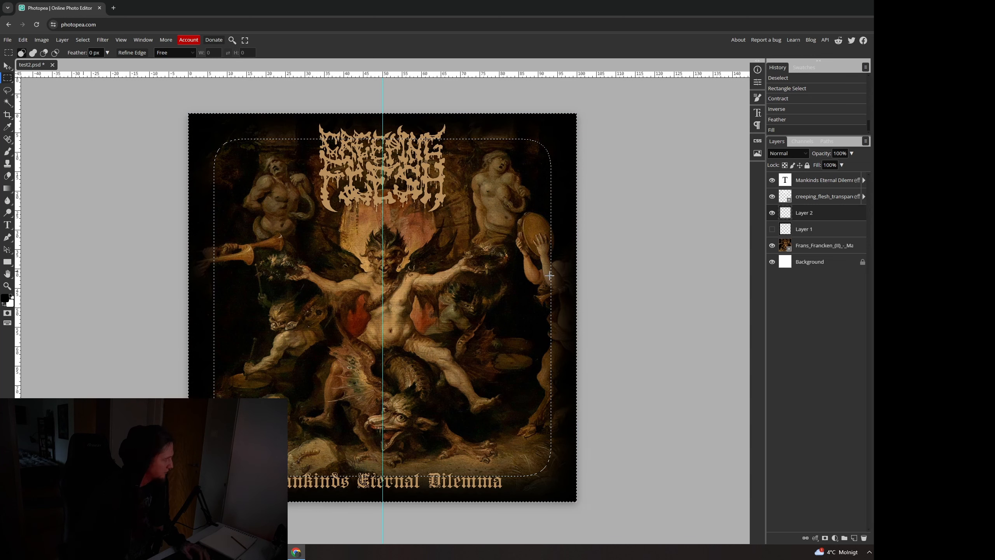
{"action": "key", "text": "ctrl+d"}
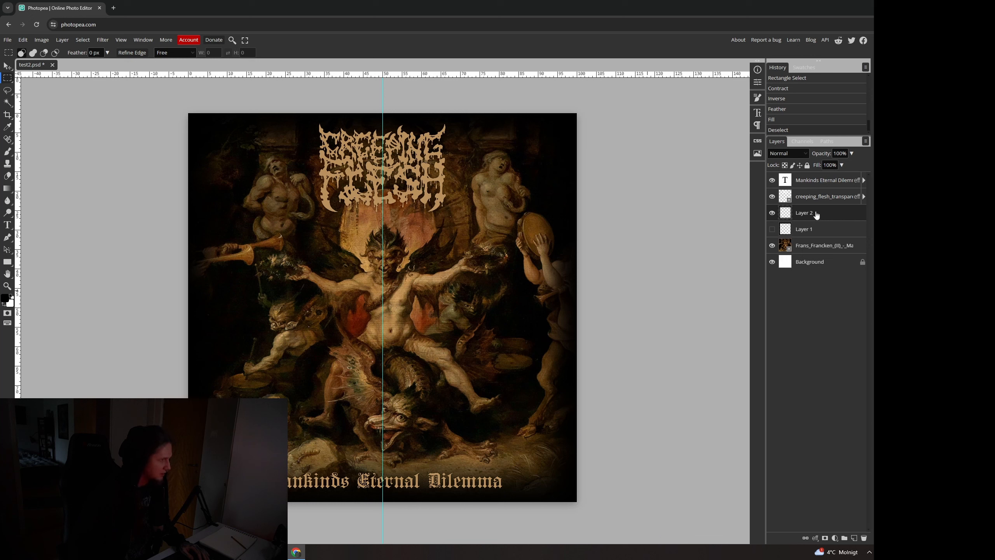
{"action": "left_click", "coordinate": [852, 153]}
{"action": "left_click_drag", "start_coordinate": [844, 164], "coordinate": [837, 163]}
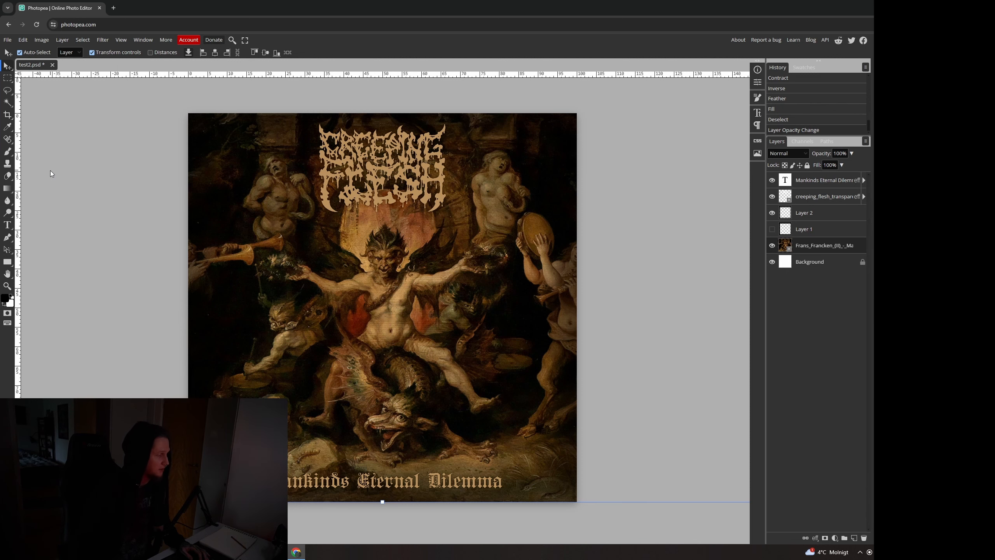
Open Unsplash in a new browser tab, browse its free photos, and close the tab.
{"action": "key", "text": "ctrl+t"}
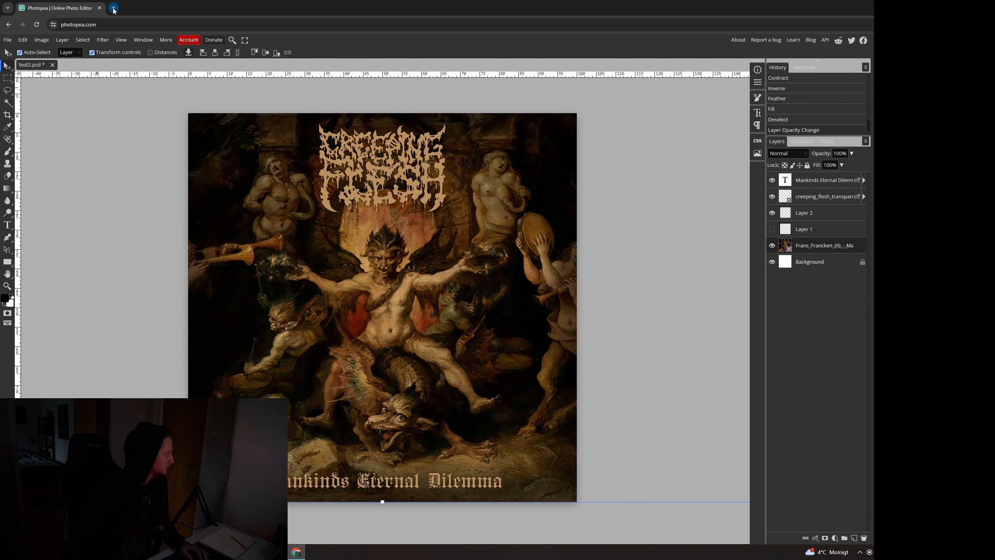
{"action": "left_click", "coordinate": [123, 39]}
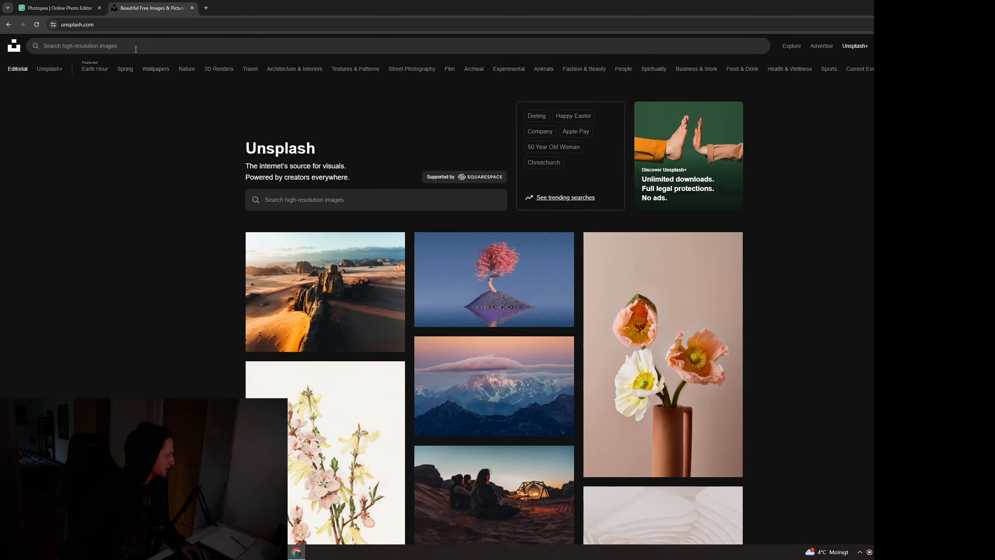
{"action": "scroll", "coordinate": [586, 405], "scroll_direction": "down", "scroll_amount": 7}
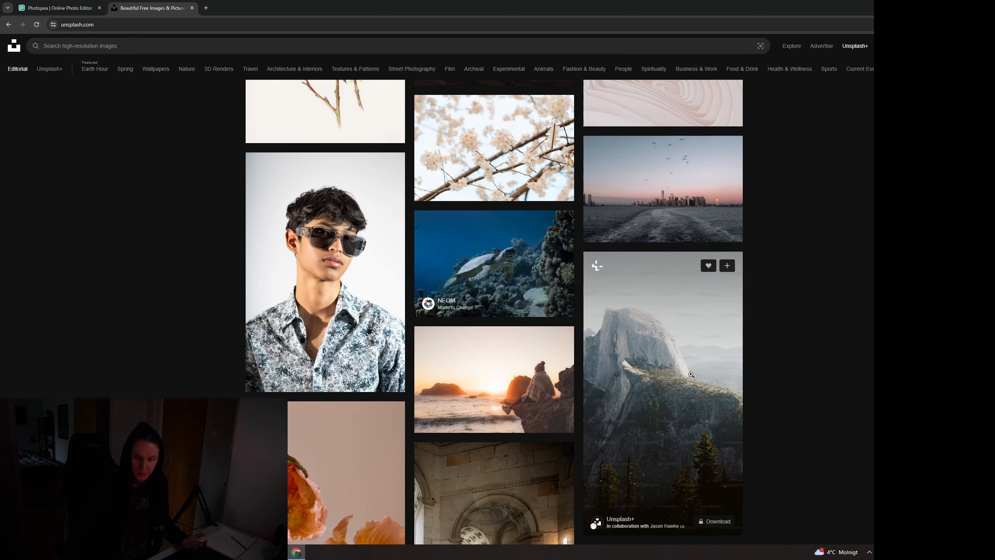
{"action": "scroll", "coordinate": [552, 368], "scroll_direction": "down", "scroll_amount": 12}
{"action": "scroll", "coordinate": [552, 368], "scroll_direction": "down", "scroll_amount": 10}
{"action": "scroll", "coordinate": [542, 363], "scroll_direction": "up", "scroll_amount": 7}
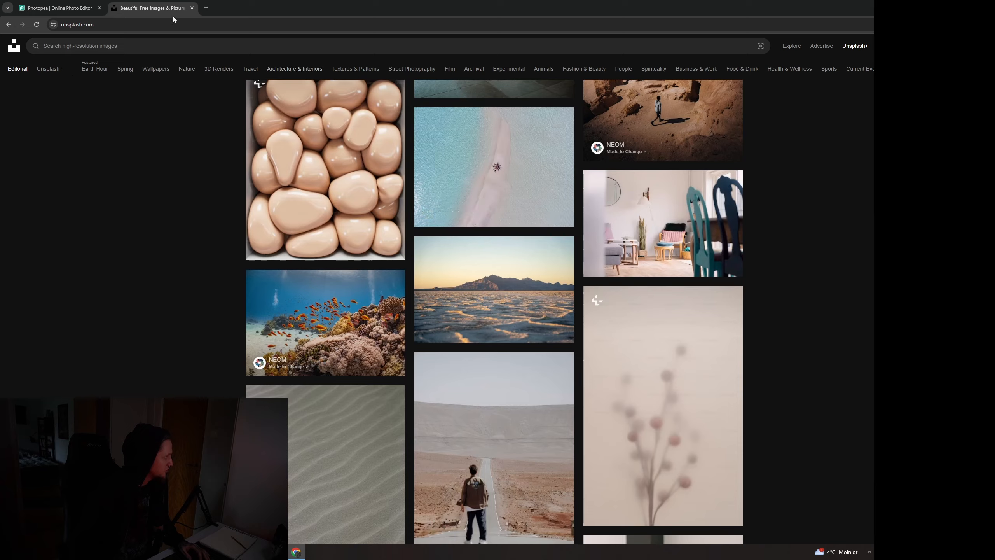
{"action": "left_click", "coordinate": [192, 8]}
Search Google Images for "old paper texture" in a new browser tab.
{"action": "left_click", "coordinate": [113, 8]}
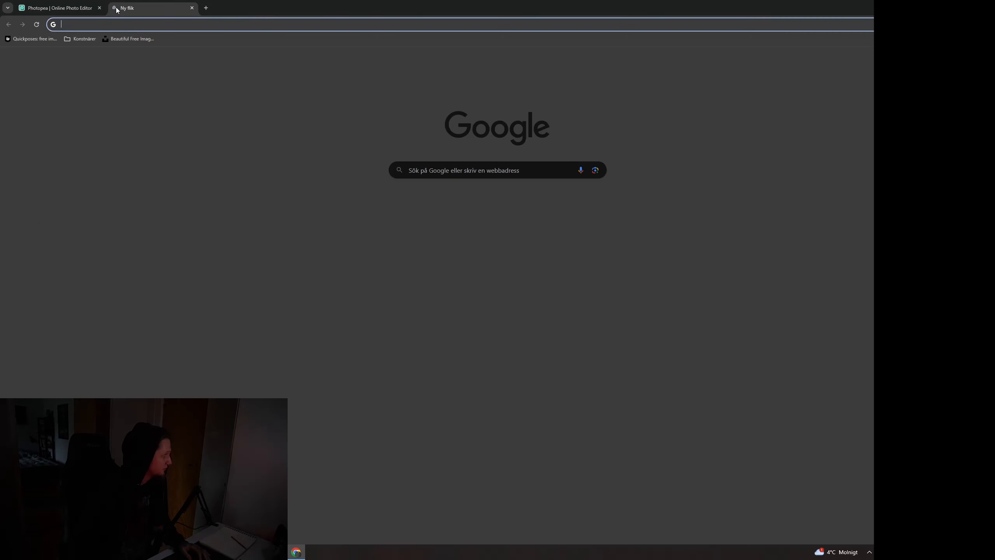
{"action": "type", "text": "googl"}
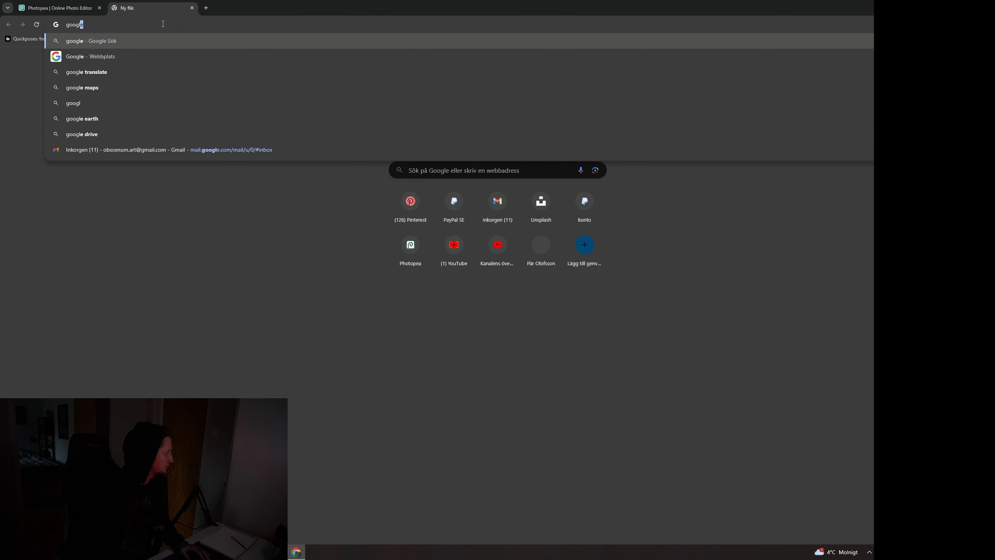
{"action": "key", "text": "BackSpace"}
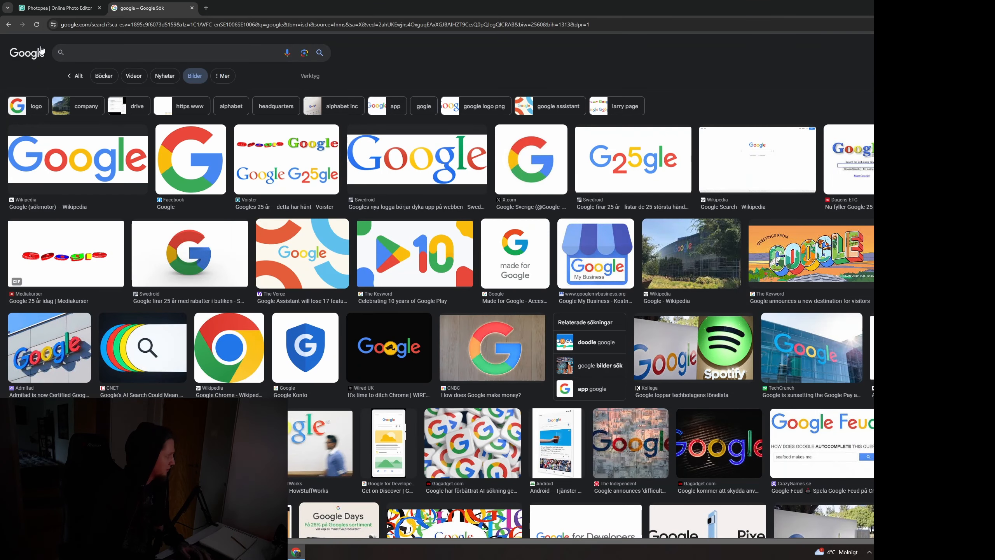
{"action": "type", "text": "old paper texture"}
{"action": "key", "text": "Return"}
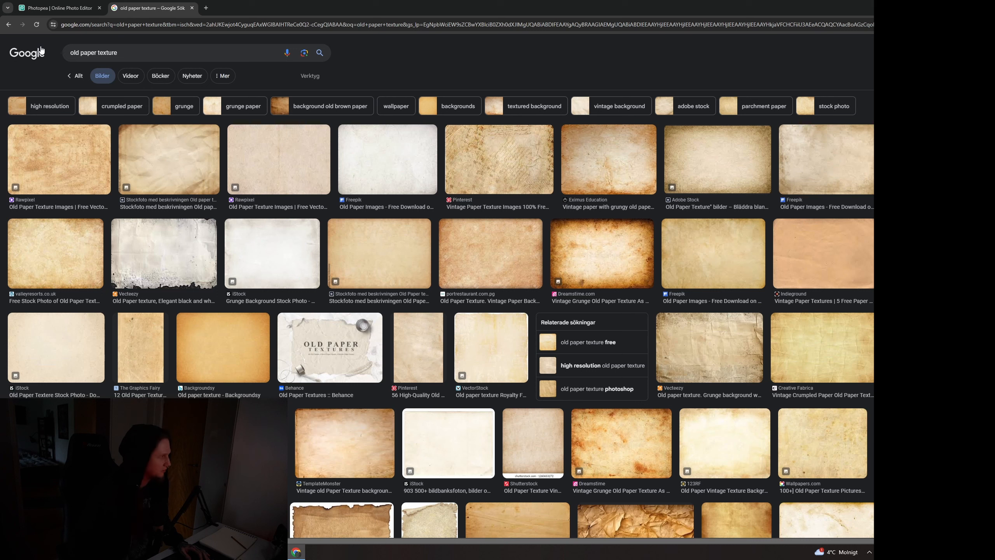
Limit the image results to Creative Commons licences and open the first paper texture before returning to Photopea.
{"action": "left_click", "coordinate": [312, 77]}
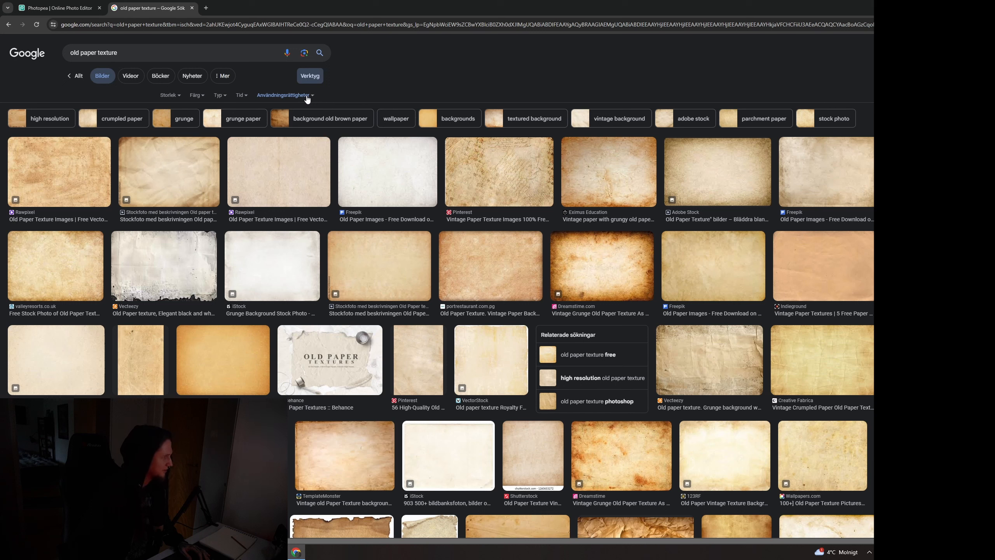
{"action": "left_click", "coordinate": [307, 96]}
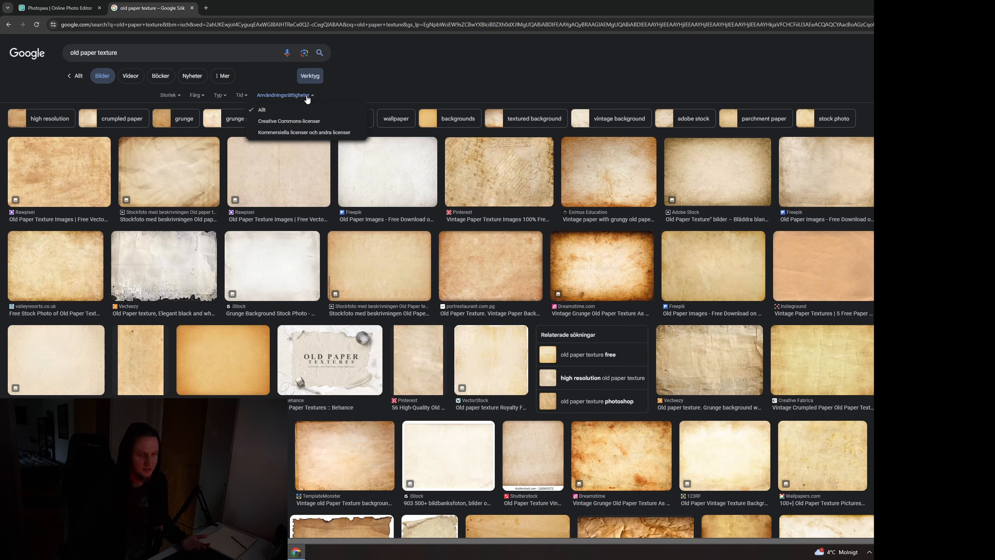
{"action": "left_click", "coordinate": [307, 122]}
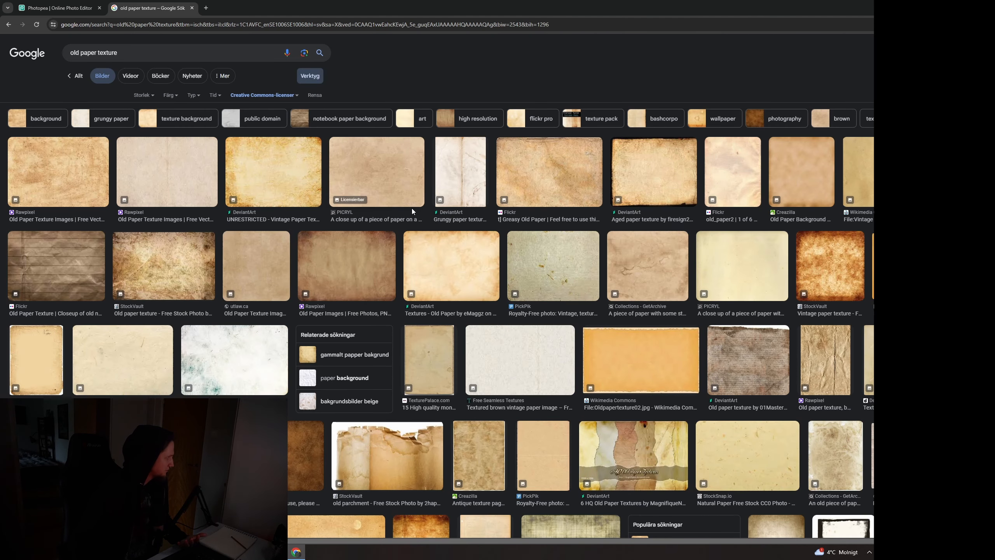
{"action": "left_click", "coordinate": [60, 171]}
{"action": "left_click", "coordinate": [59, 8]}
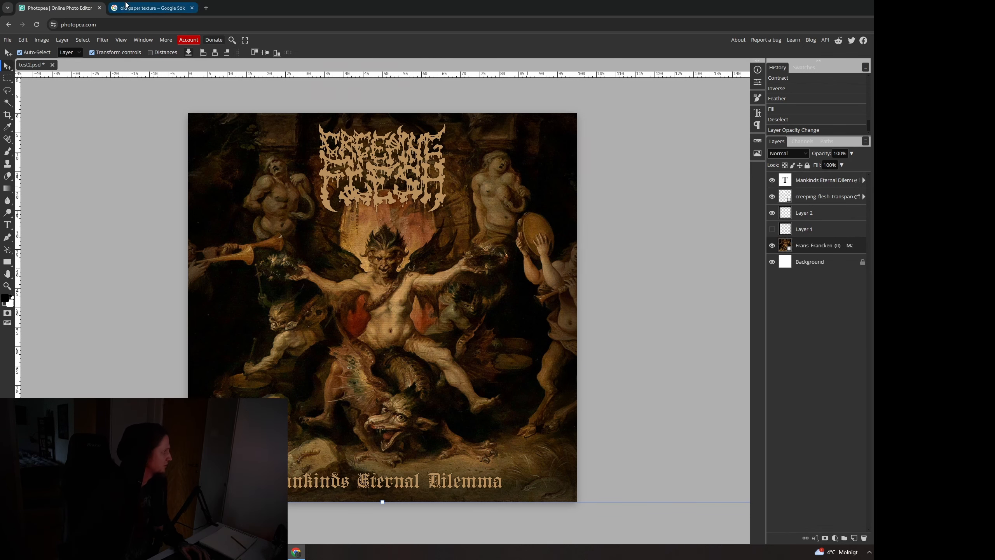
Return to the Google Images tab and search for "grime texture".
{"action": "left_click", "coordinate": [151, 8]}
{"action": "left_click_drag", "start_coordinate": [96, 42], "coordinate": [50, 46]}
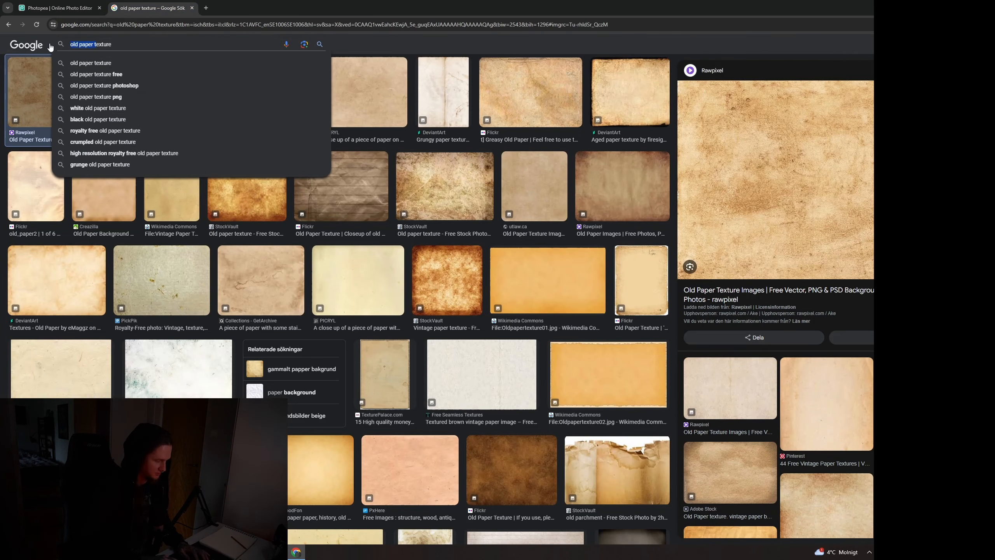
{"action": "type", "text": "grime t"}
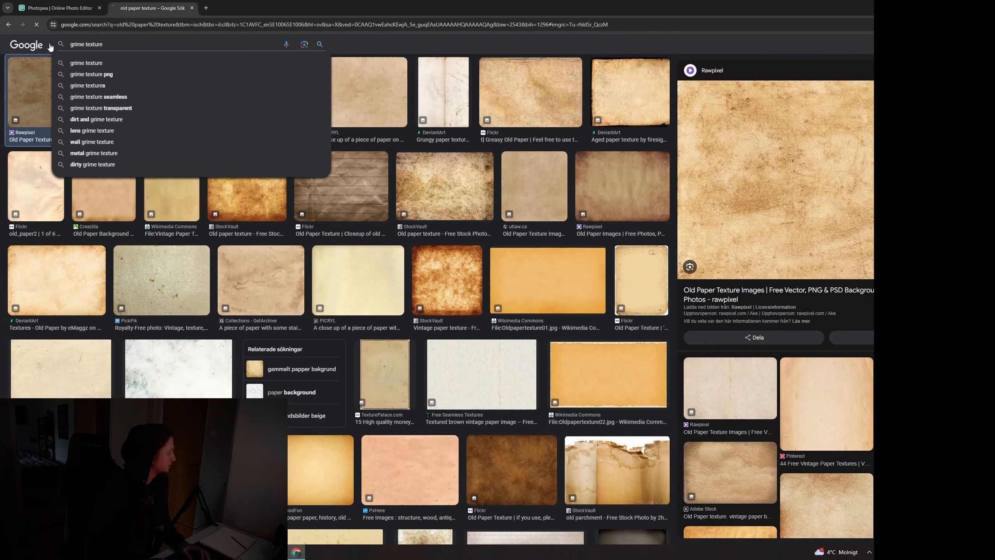
{"action": "key", "text": "Return"}
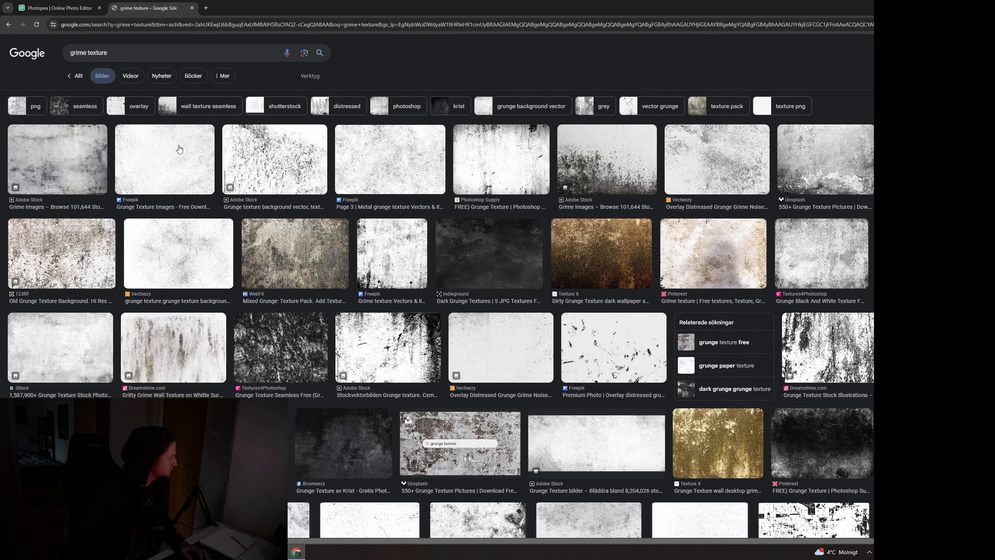
Limit the image results to Creative Commons licences, copy the black-and-white Flickr grunge texture, and return to Photopea.
{"action": "left_click", "coordinate": [310, 76]}
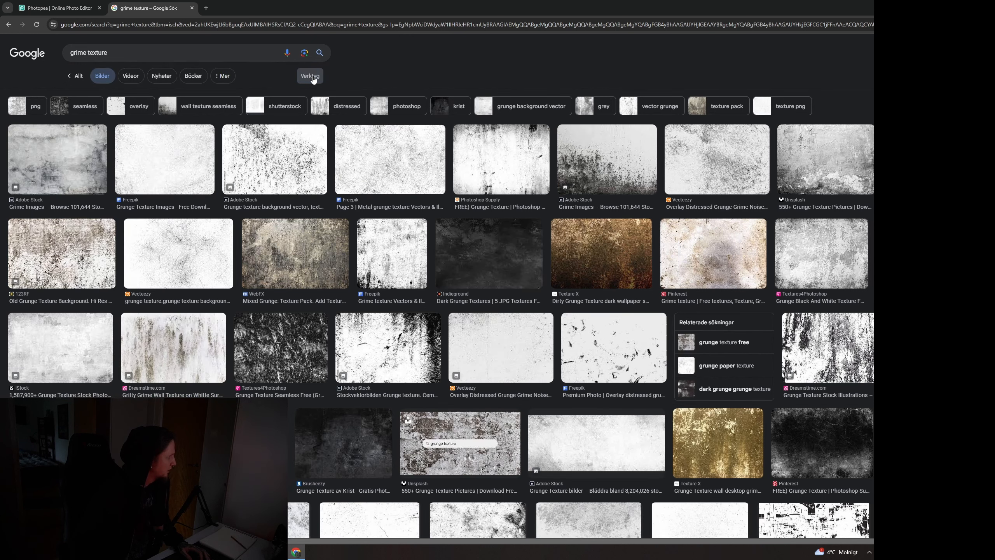
{"action": "left_click", "coordinate": [285, 95]}
{"action": "left_click", "coordinate": [293, 123]}
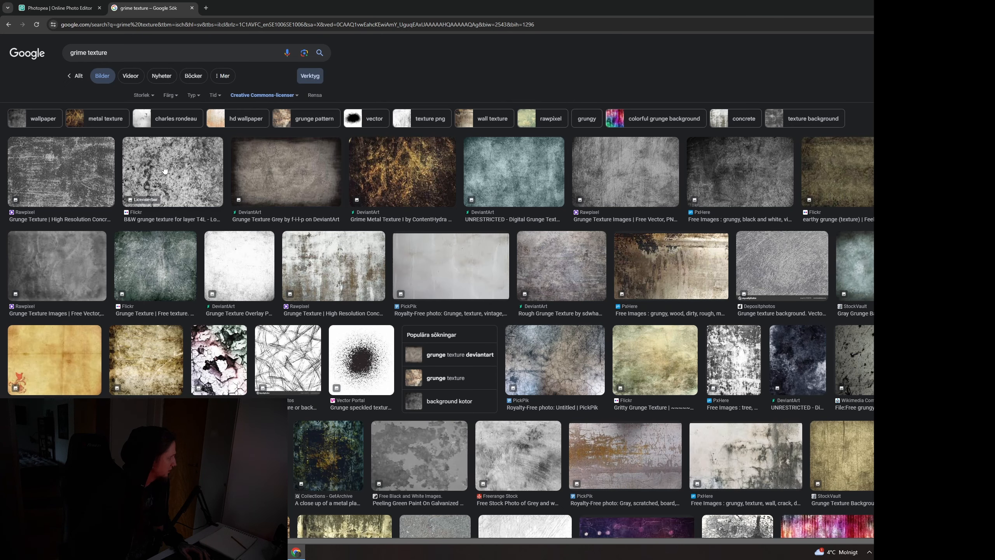
{"action": "left_click", "coordinate": [180, 167]}
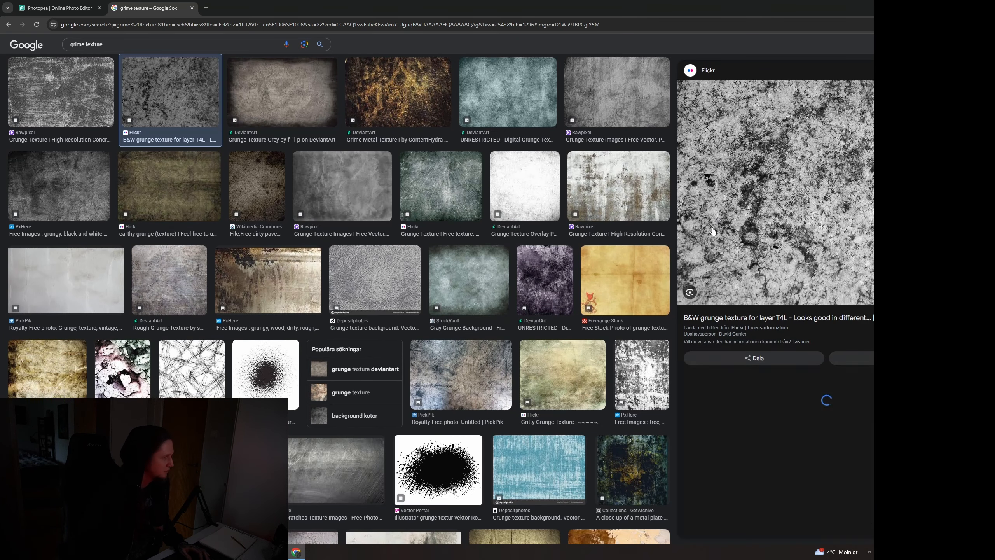
{"action": "left_click_drag", "start_coordinate": [790, 161], "coordinate": [826, 279]}
{"action": "left_click_drag", "start_coordinate": [237, 100], "coordinate": [0, 78]}
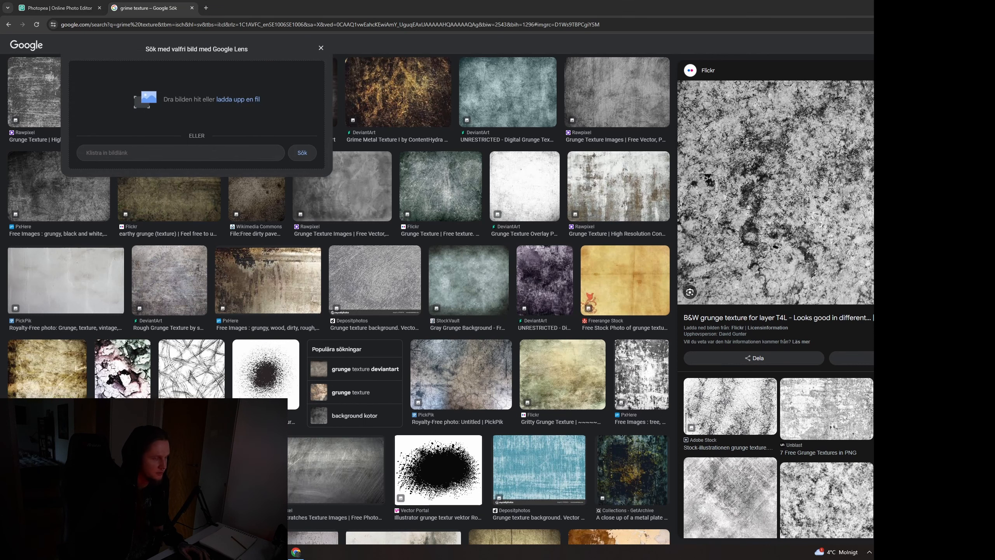
{"action": "left_click", "coordinate": [92, 10]}
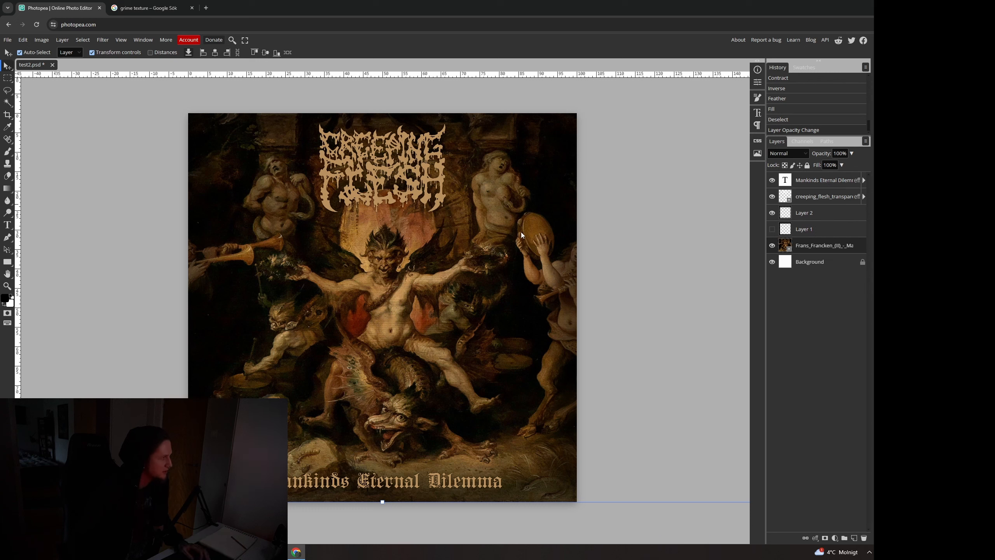
Add a new empty layer above the title text and paste the copied grunge texture on top.
{"action": "left_click", "coordinate": [844, 538]}
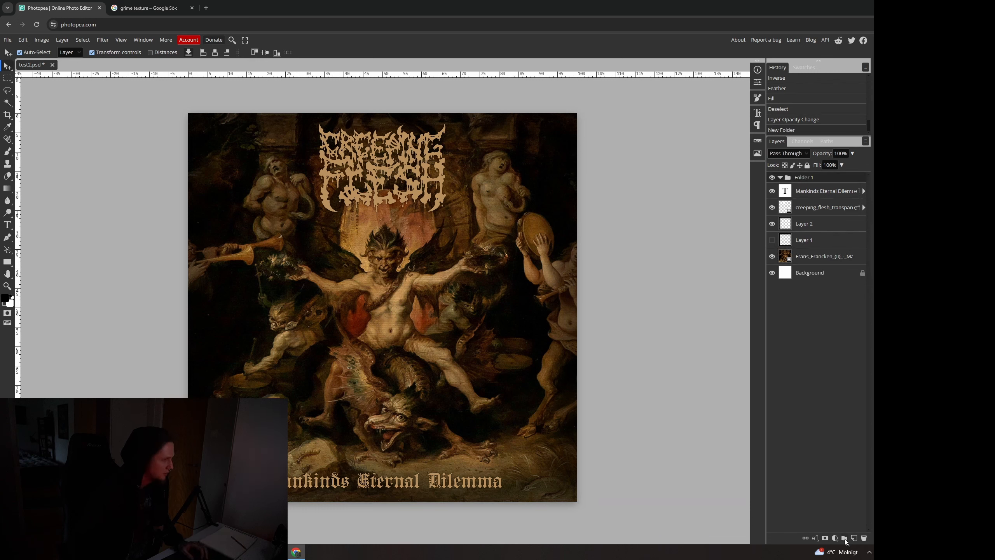
{"action": "key", "text": "ctrl+z"}
{"action": "left_click", "coordinate": [853, 538]}
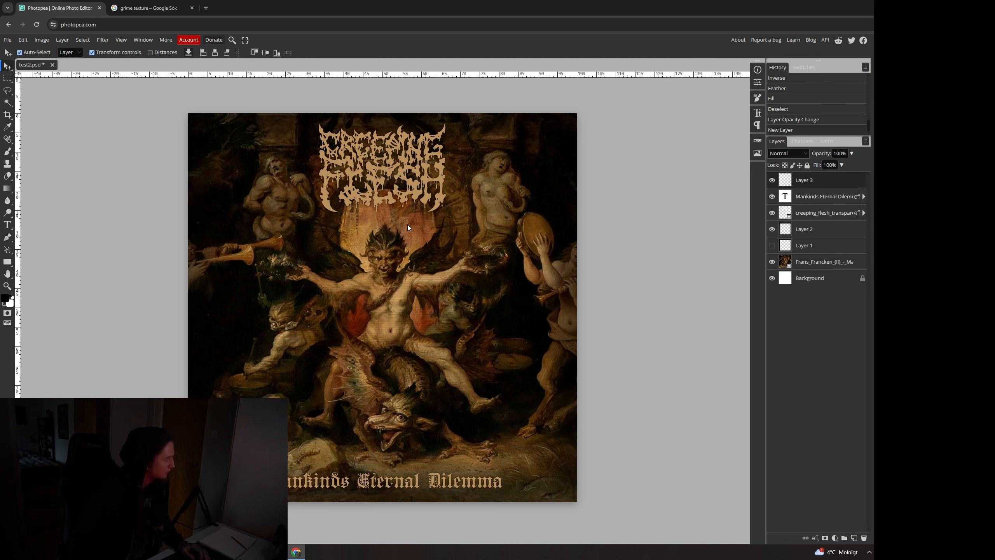
{"action": "key", "text": "ctrl+v"}
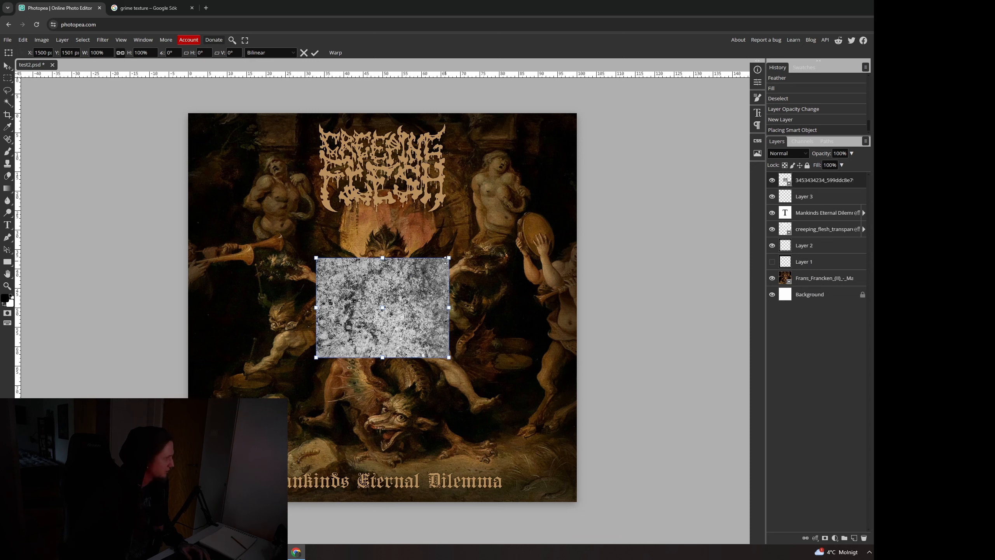
Scale the grunge texture to about 391% and nudge it up until it covers the whole canvas.
{"action": "left_click_drag", "start_coordinate": [448, 258], "coordinate": [648, 144]}
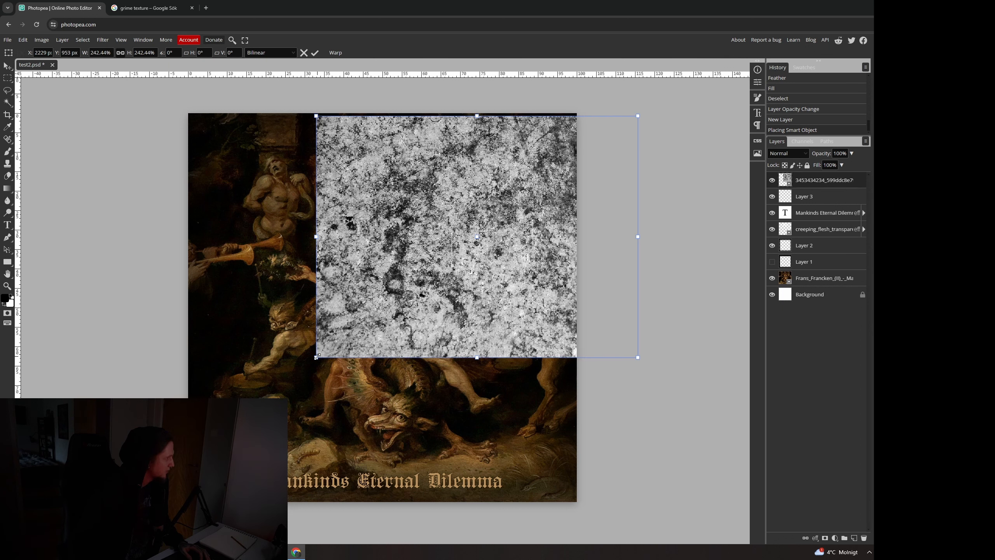
{"action": "left_click_drag", "start_coordinate": [316, 357], "coordinate": [118, 506]}
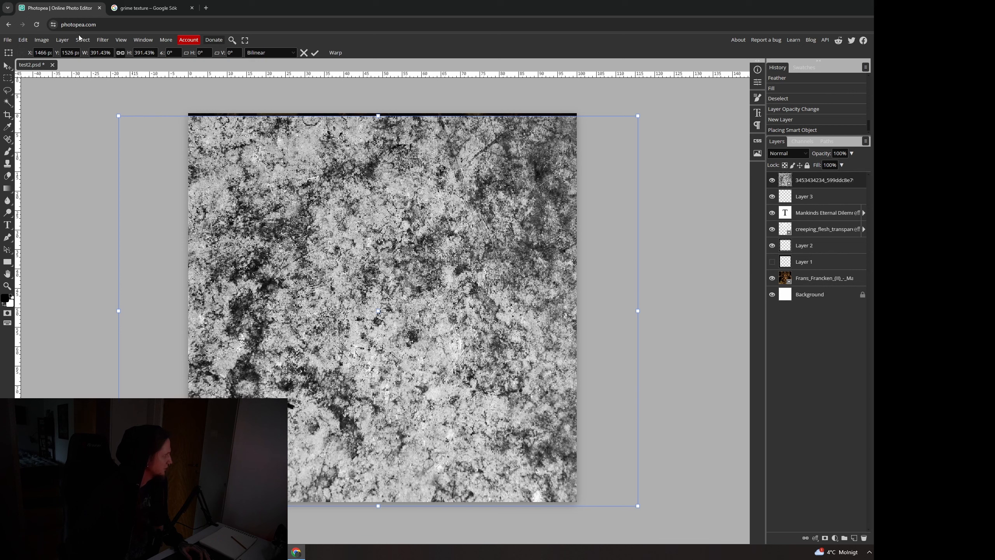
{"action": "key", "text": "Return"}
{"action": "key", "text": "shift+Up"}
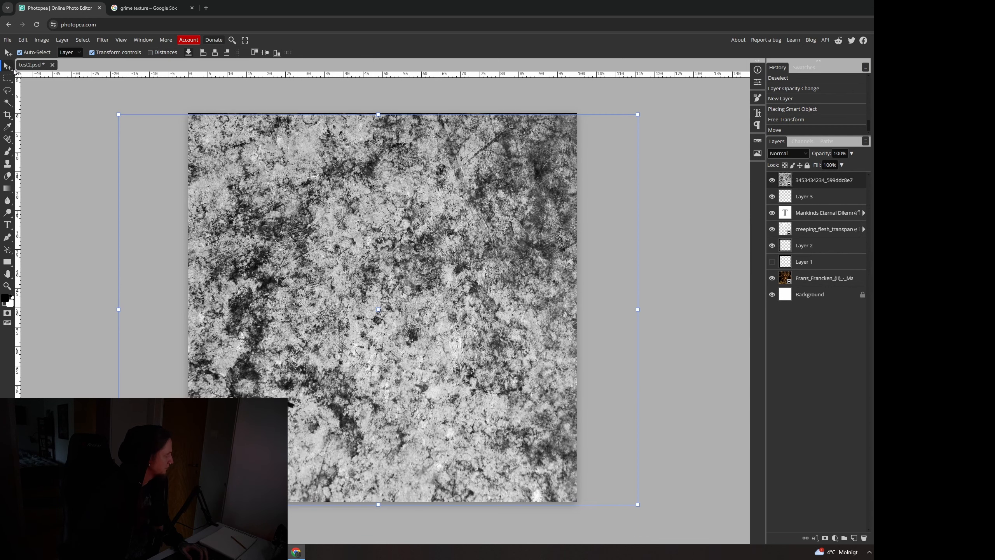
{"action": "key", "text": "Up"}
{"action": "key", "text": "Up"}
{"action": "key", "text": "Up"}
{"action": "key", "text": "Up"}
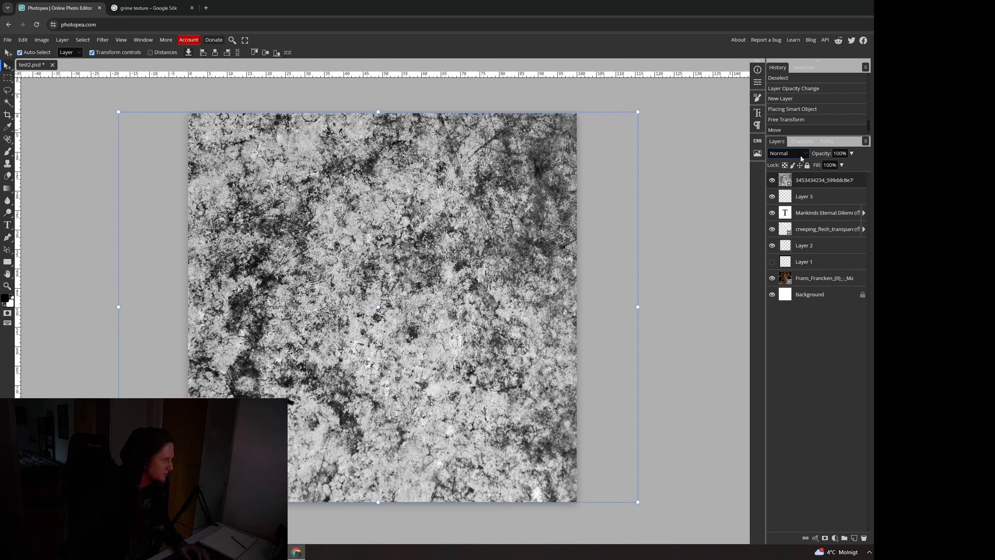
Place the grunge texture layer directly above the painting layer and set its blend mode to Multiply.
{"action": "mouse_move", "coordinate": [833, 188]}
{"action": "left_mouse_down"}
{"action": "mouse_move", "coordinate": [842, 182]}
{"action": "mouse_move", "coordinate": [843, 196]}
{"action": "left_mouse_up"}
{"action": "left_click_drag", "start_coordinate": [844, 272], "coordinate": [844, 274]}
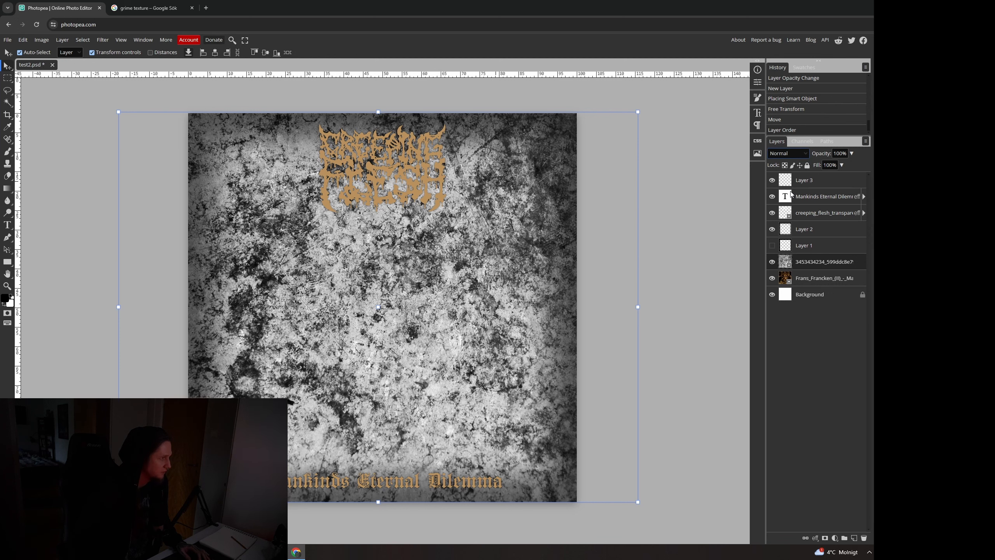
{"action": "key", "text": "alt+shift+m"}
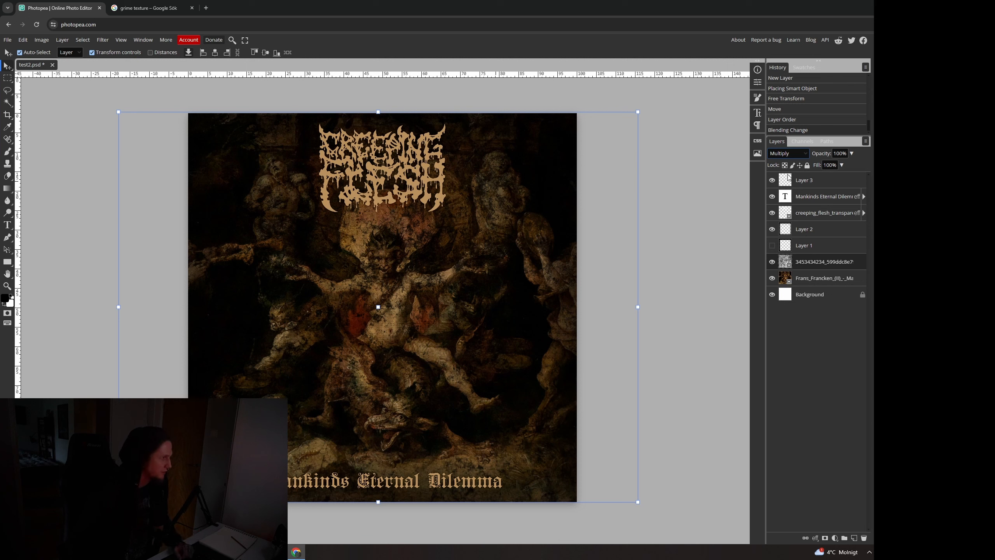
Try the Lighten and Screen blend modes on the grunge texture, then return it to Multiply and lower its opacity.
{"action": "left_click", "coordinate": [783, 228]}
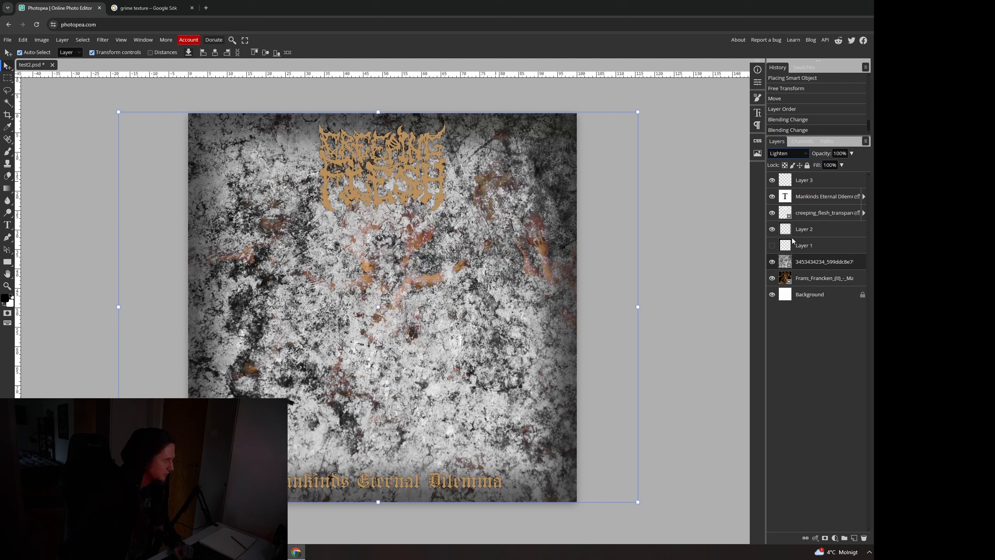
{"action": "left_click", "coordinate": [792, 240]}
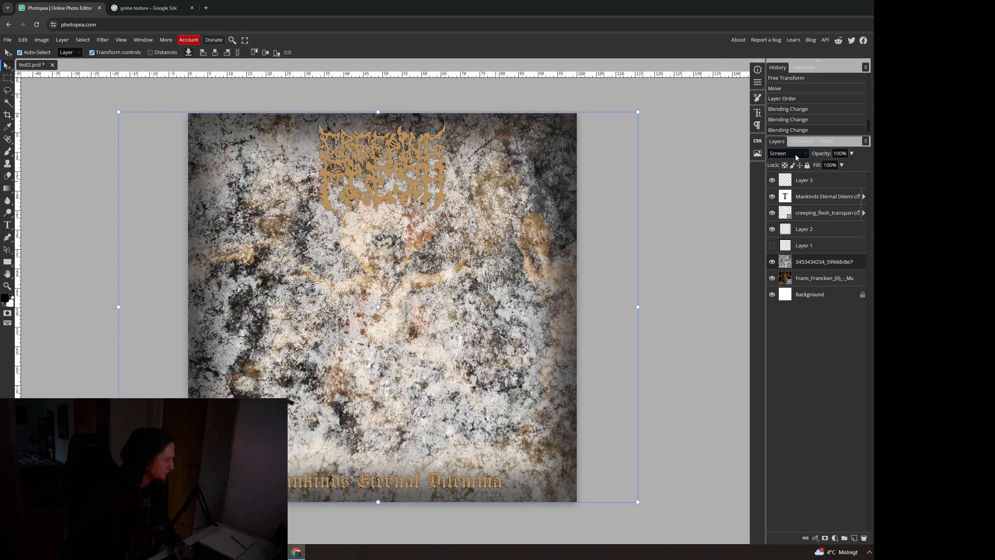
{"action": "left_click", "coordinate": [789, 193]}
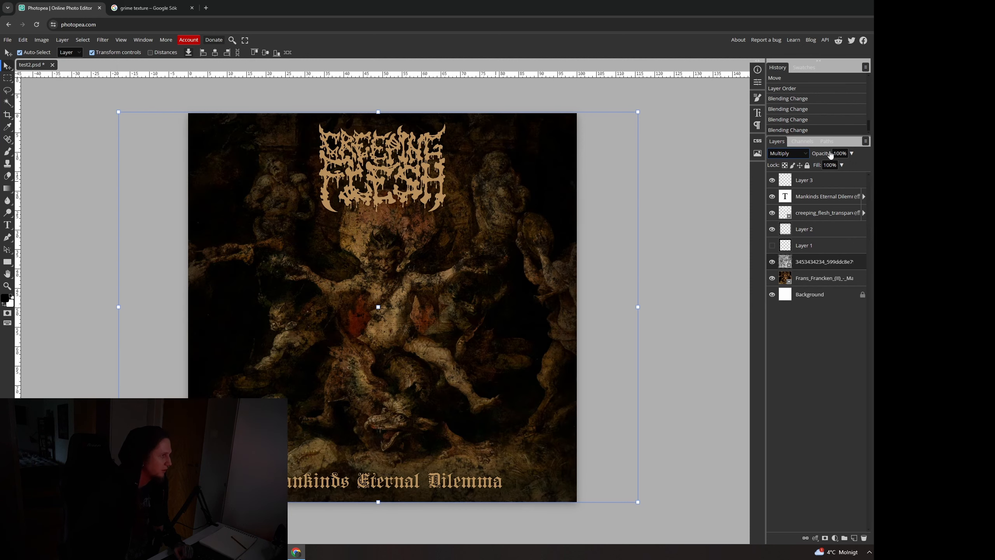
{"action": "left_click", "coordinate": [851, 154]}
{"action": "mouse_move", "coordinate": [844, 168]}
{"action": "left_mouse_down"}
{"action": "mouse_move", "coordinate": [816, 166]}
{"action": "mouse_move", "coordinate": [827, 166]}
{"action": "left_mouse_up"}
{"action": "left_click", "coordinate": [664, 220]}
Examine the grunge effect up close on the central demon, then view the whole cover again.
{"action": "left_click", "coordinate": [7, 285]}
{"action": "left_click", "coordinate": [380, 266]}
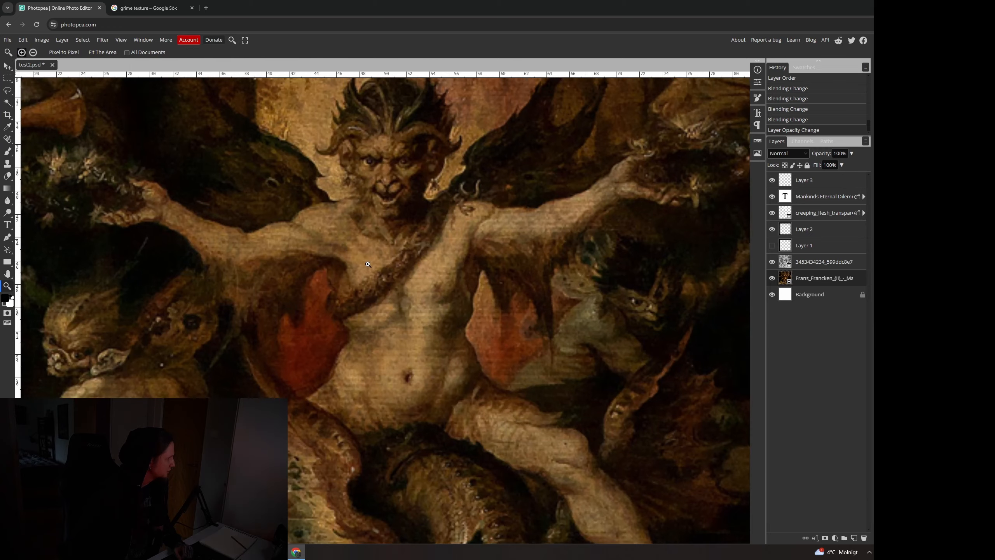
{"action": "left_click", "coordinate": [393, 265], "text": "alt"}
{"action": "left_click", "coordinate": [393, 265], "text": "alt"}
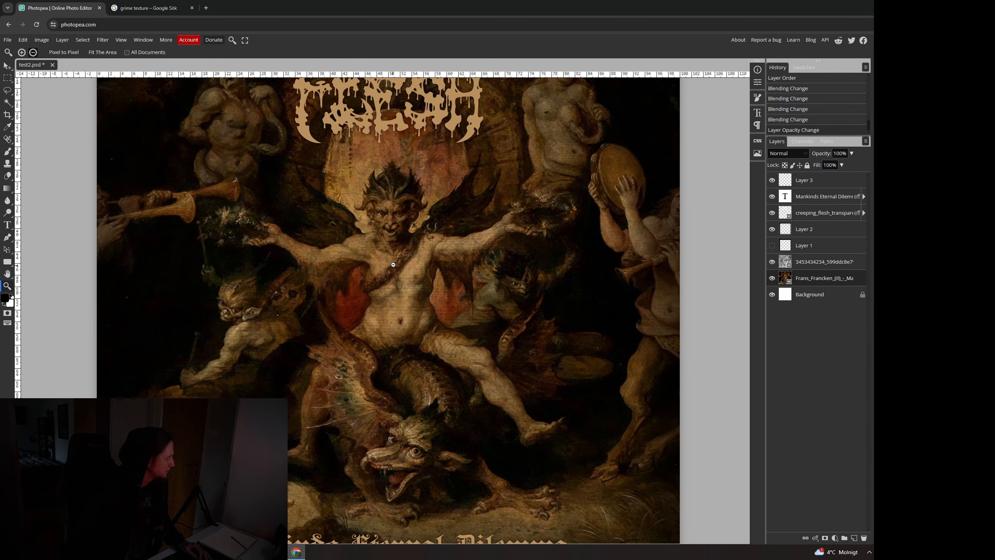
{"action": "left_click", "coordinate": [443, 197]}
{"action": "left_click", "coordinate": [442, 197], "text": "alt"}
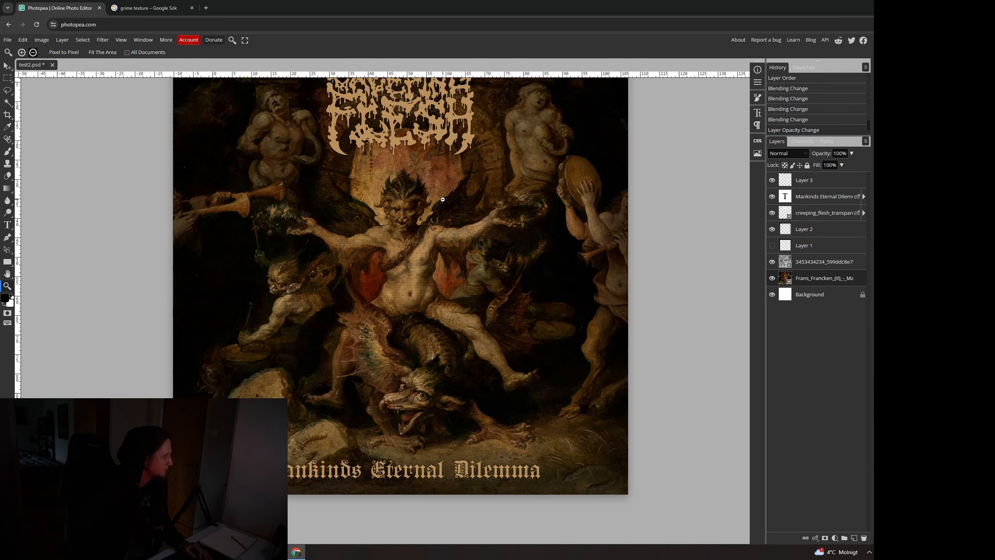
{"action": "left_click", "coordinate": [474, 272], "text": "alt"}
{"action": "left_click_drag", "start_coordinate": [461, 235], "coordinate": [456, 276]}
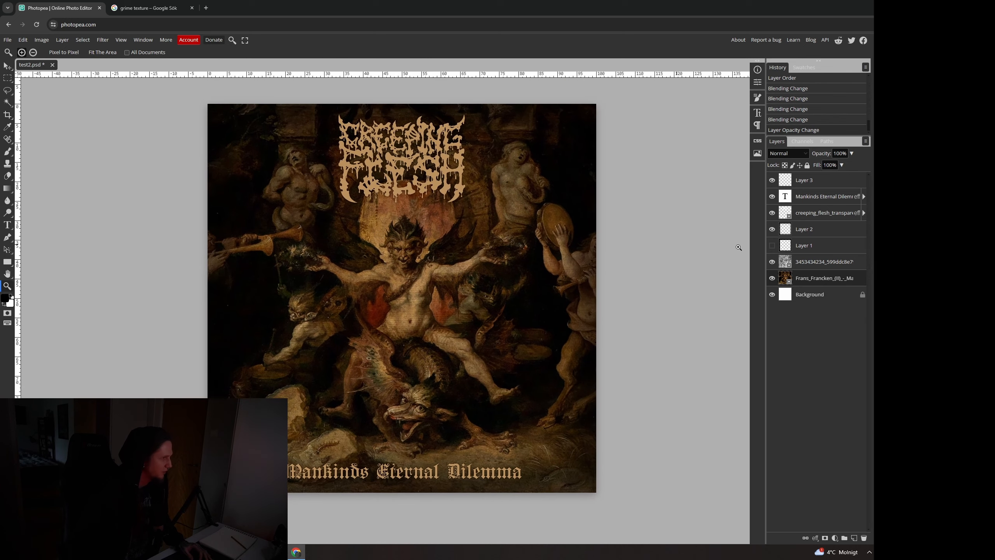
Compare the cover with and without the grunge texture, and leave the texture layer hidden.
{"action": "left_click", "coordinate": [773, 264]}
{"action": "left_click", "coordinate": [774, 264]}
{"action": "left_click", "coordinate": [774, 264]}
{"action": "left_click", "coordinate": [774, 264]}
{"action": "left_click", "coordinate": [774, 264]}
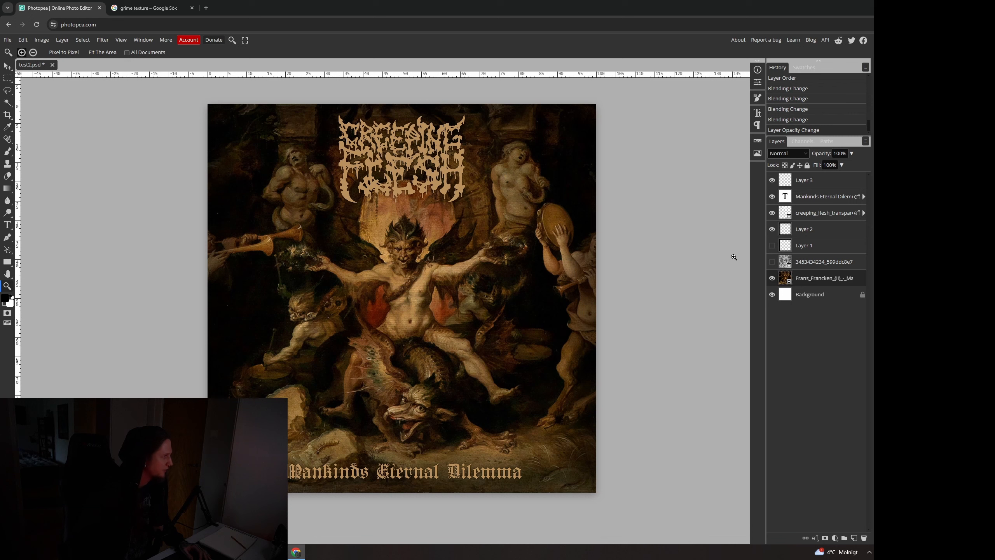
{"action": "scroll", "coordinate": [607, 205], "scroll_direction": "up", "scroll_amount": 1}
{"action": "scroll", "coordinate": [606, 206], "scroll_direction": "down", "scroll_amount": 1}
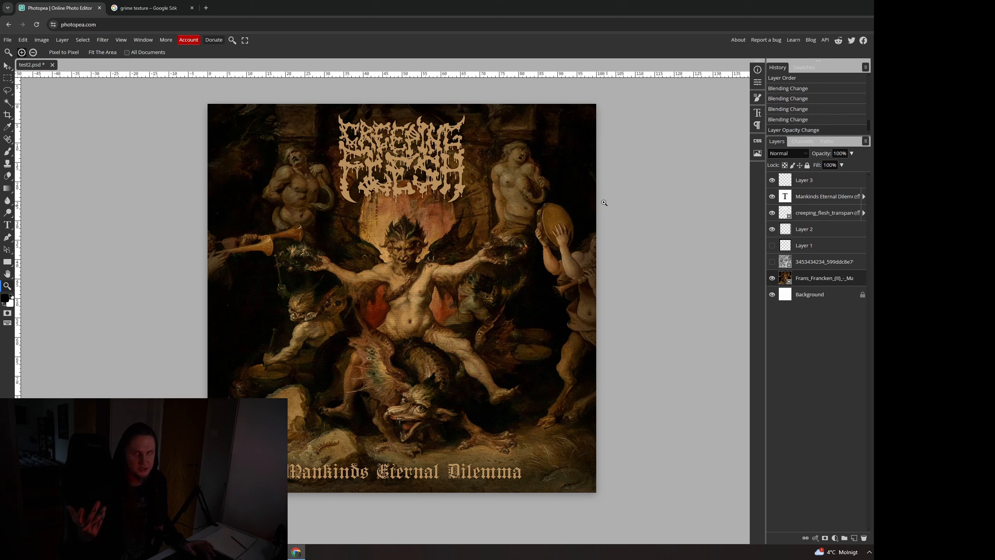
Save the album cover document as a PSD file.
{"action": "left_click", "coordinate": [8, 39]}
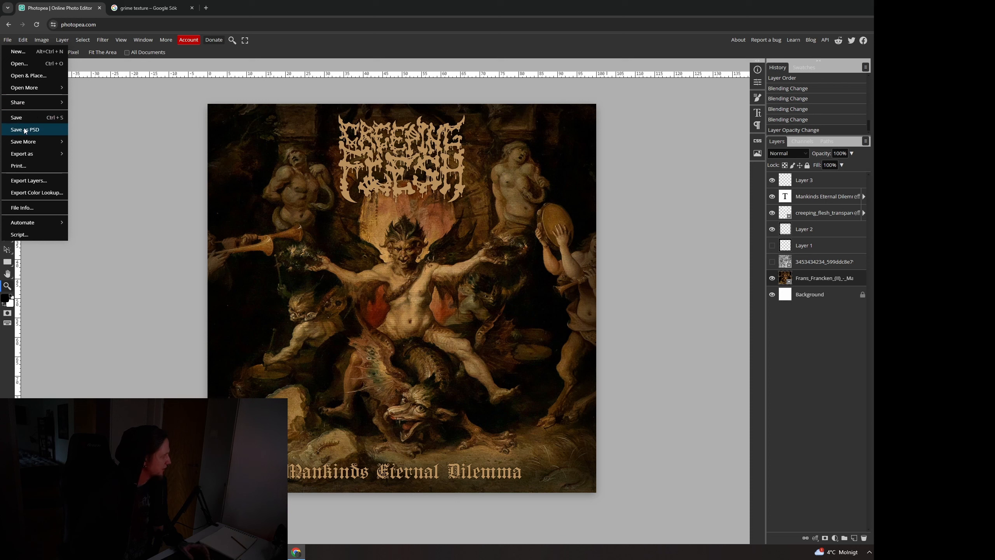
{"action": "left_click", "coordinate": [45, 132]}
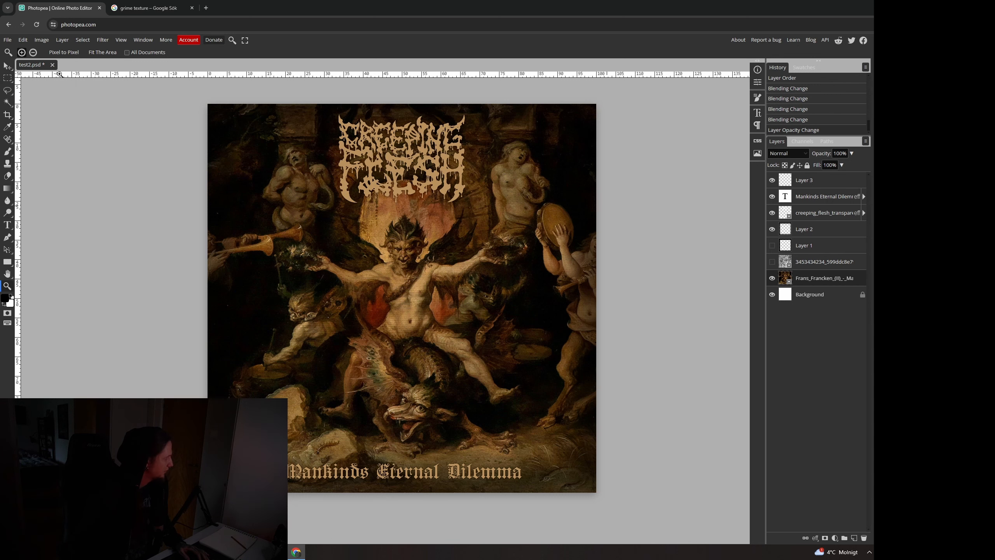
{"action": "left_click", "coordinate": [8, 40]}
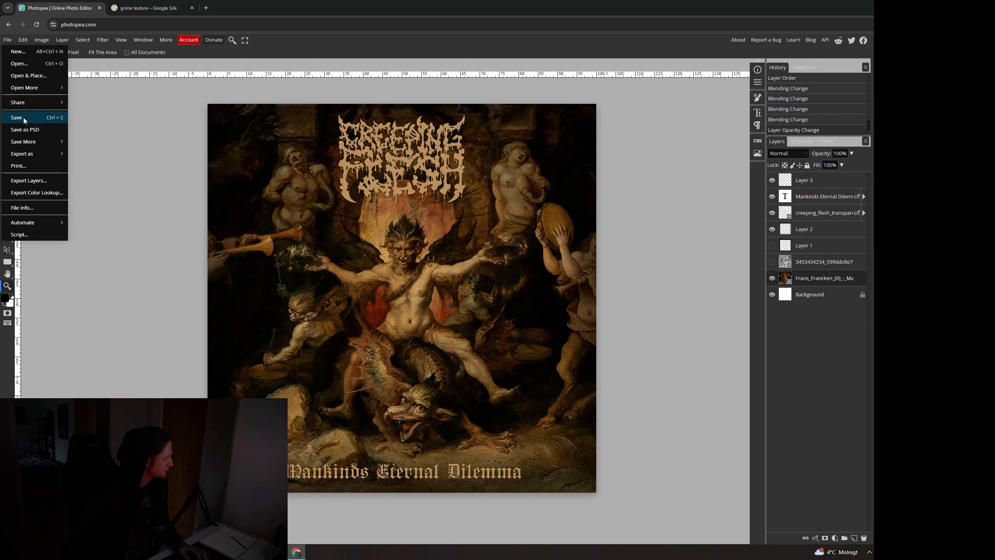
{"action": "left_click", "coordinate": [43, 117]}
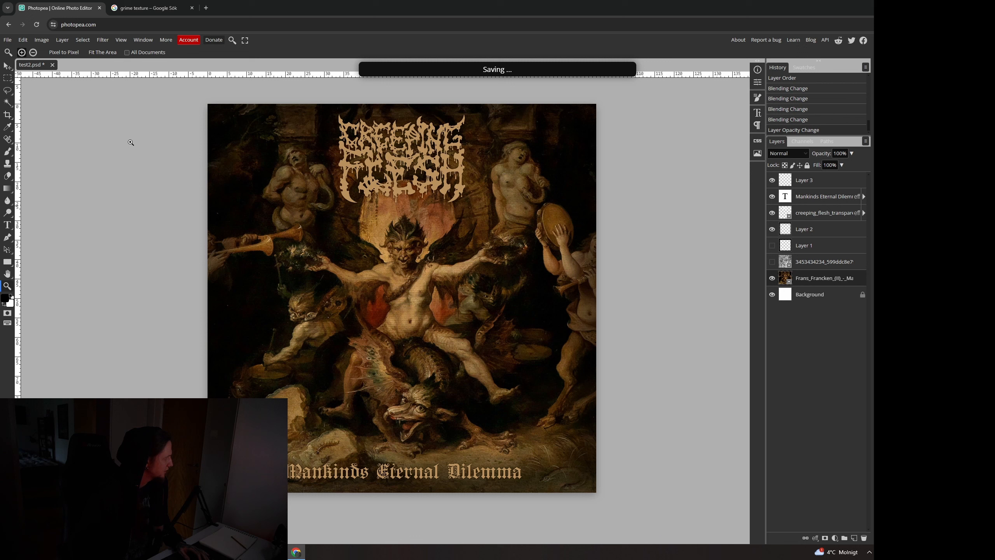
Export the cover as a JPG named "Eternal-dilemma" at 3000 × 3000 px and 100% quality.
{"action": "left_click", "coordinate": [11, 41]}
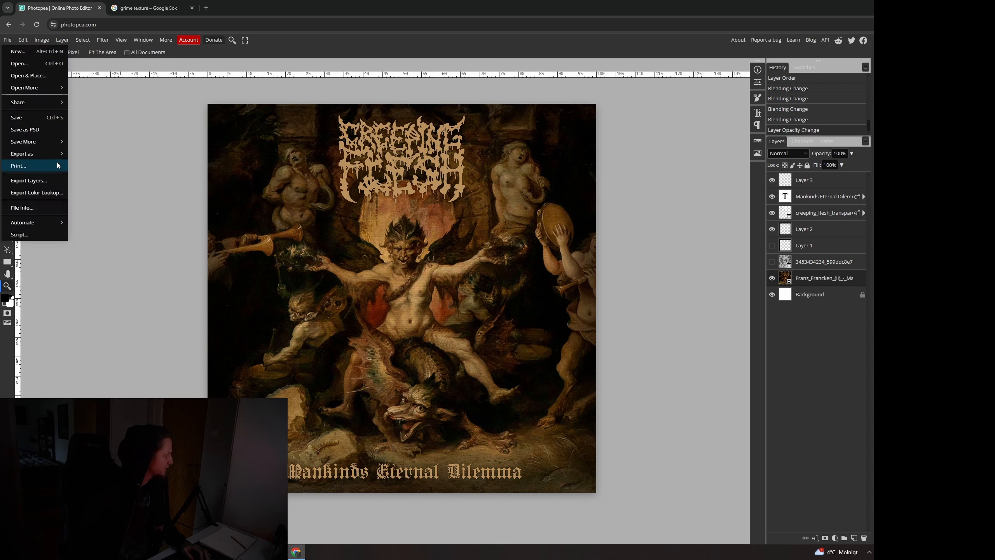
{"action": "mouse_move", "coordinate": [56, 159]}
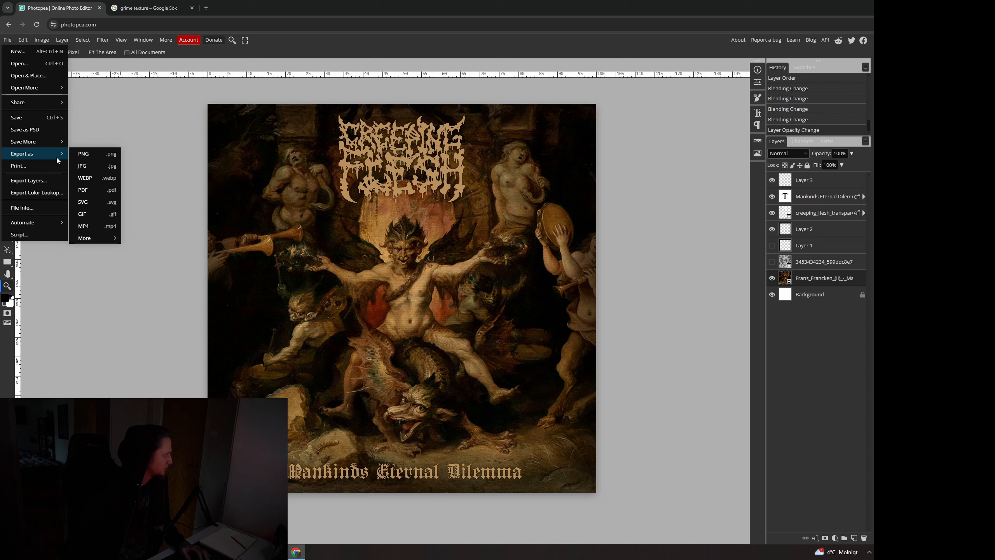
{"action": "left_click", "coordinate": [87, 168]}
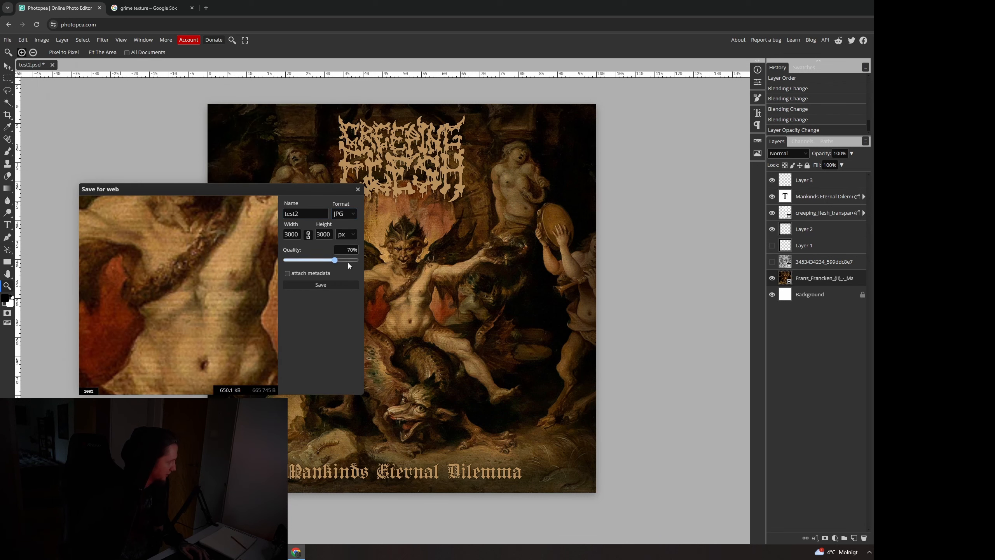
{"action": "left_click_drag", "start_coordinate": [335, 260], "coordinate": [349, 260]}
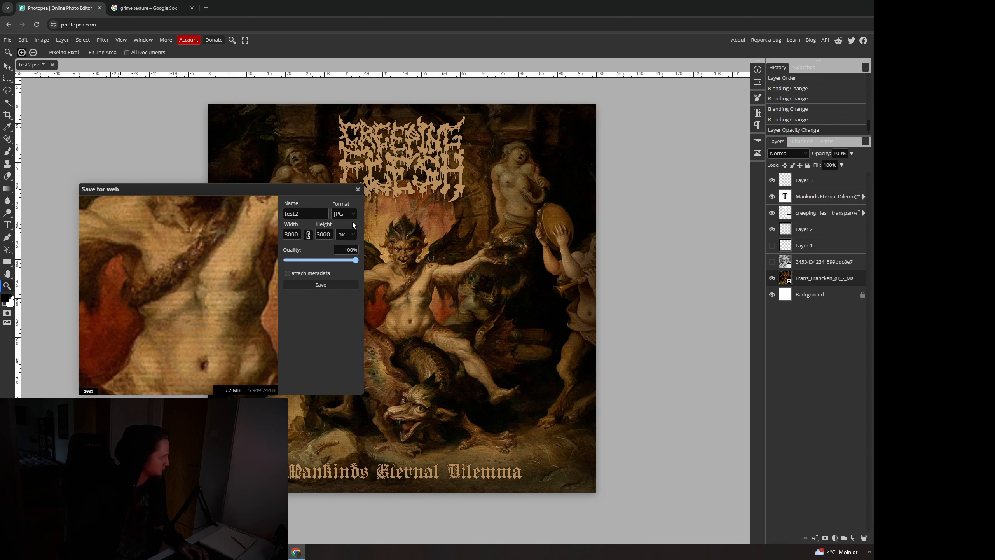
{"action": "left_click_drag", "start_coordinate": [299, 215], "coordinate": [249, 211]}
{"action": "type", "text": "Eternal-dilemma"}
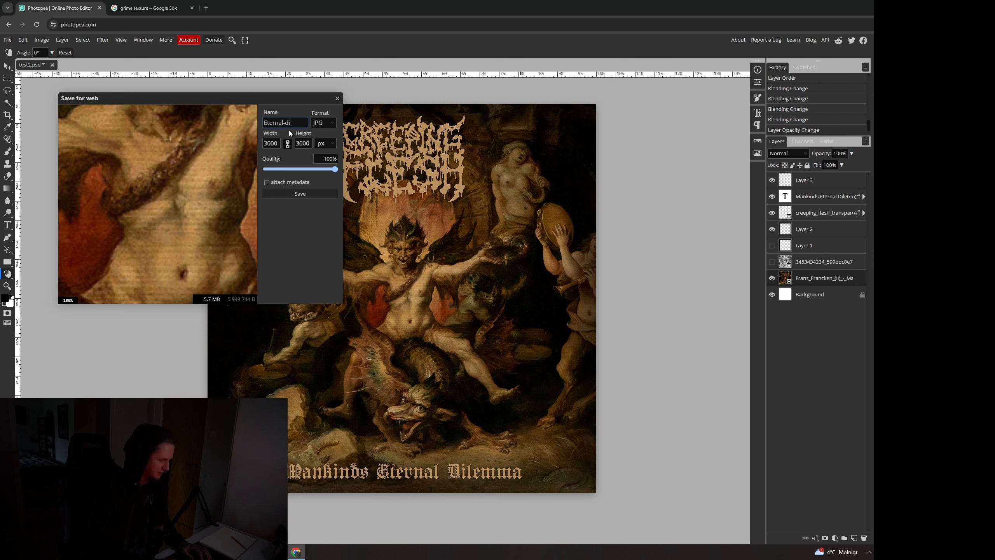
{"action": "left_click", "coordinate": [301, 193]}
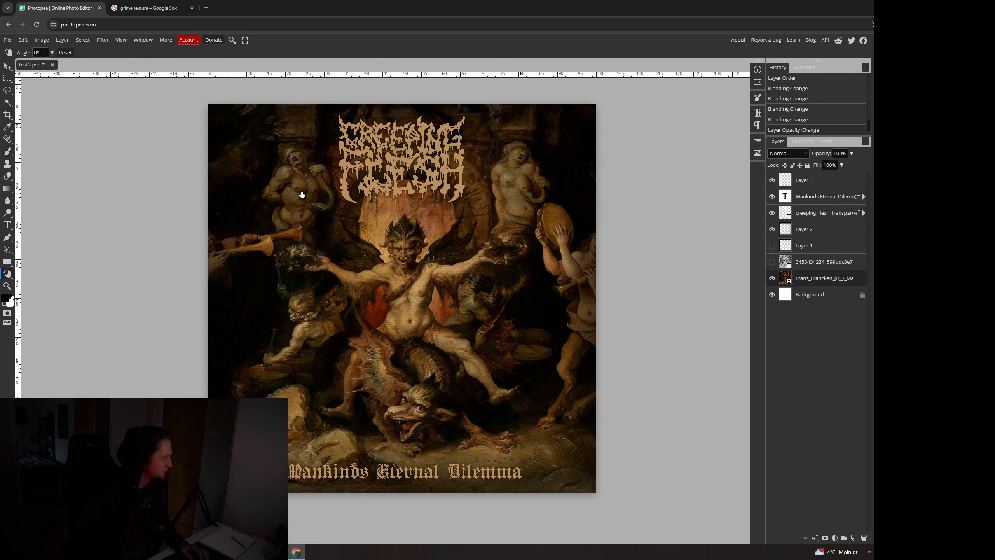